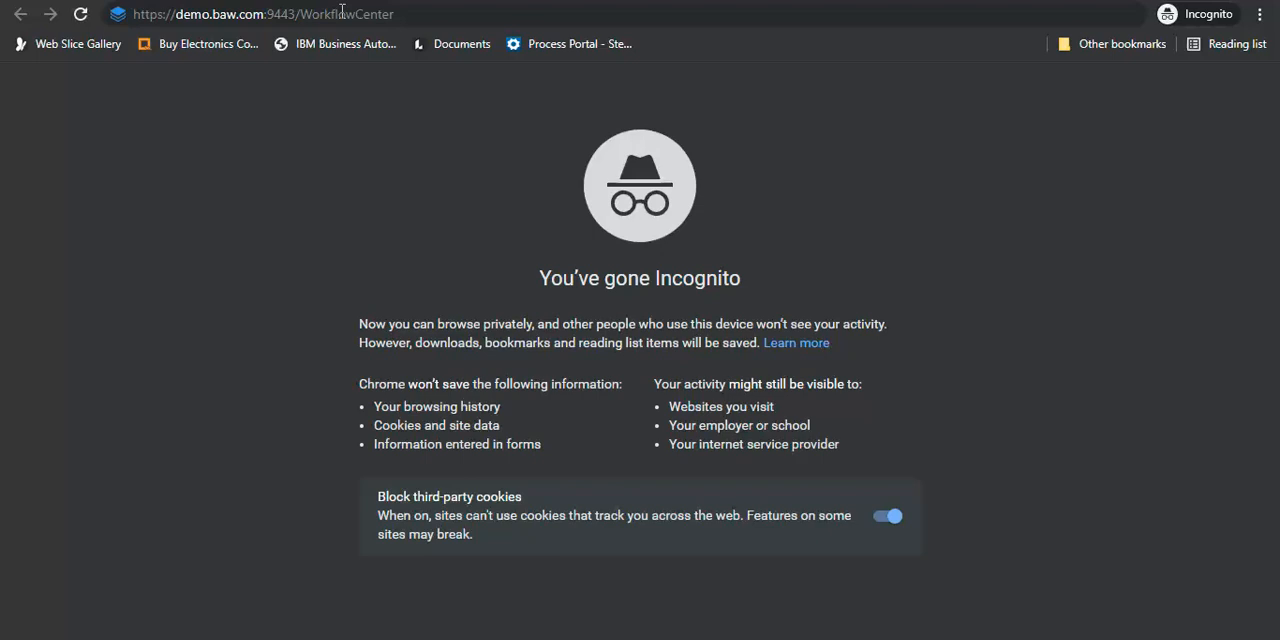
Step: Load the Workflow Center page at demo.baw.com:9443/WorkflowCenter and log in with the administrator account
{"action": "left_click", "coordinate": [342, 14]}
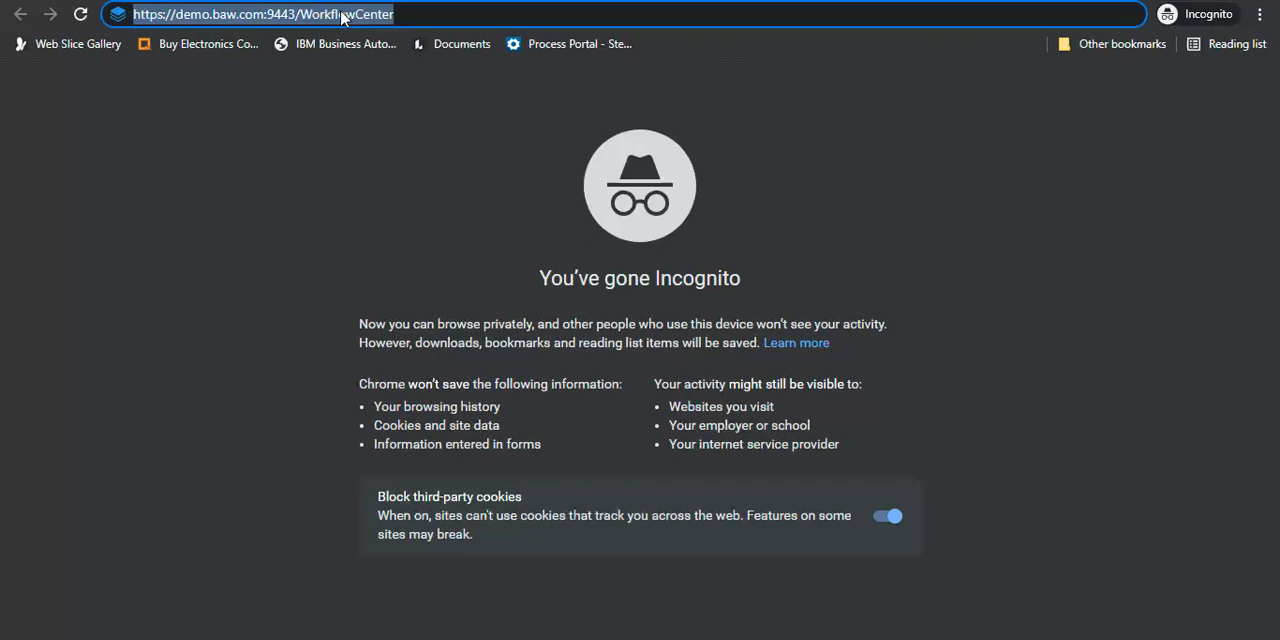
{"action": "key", "text": "Return"}
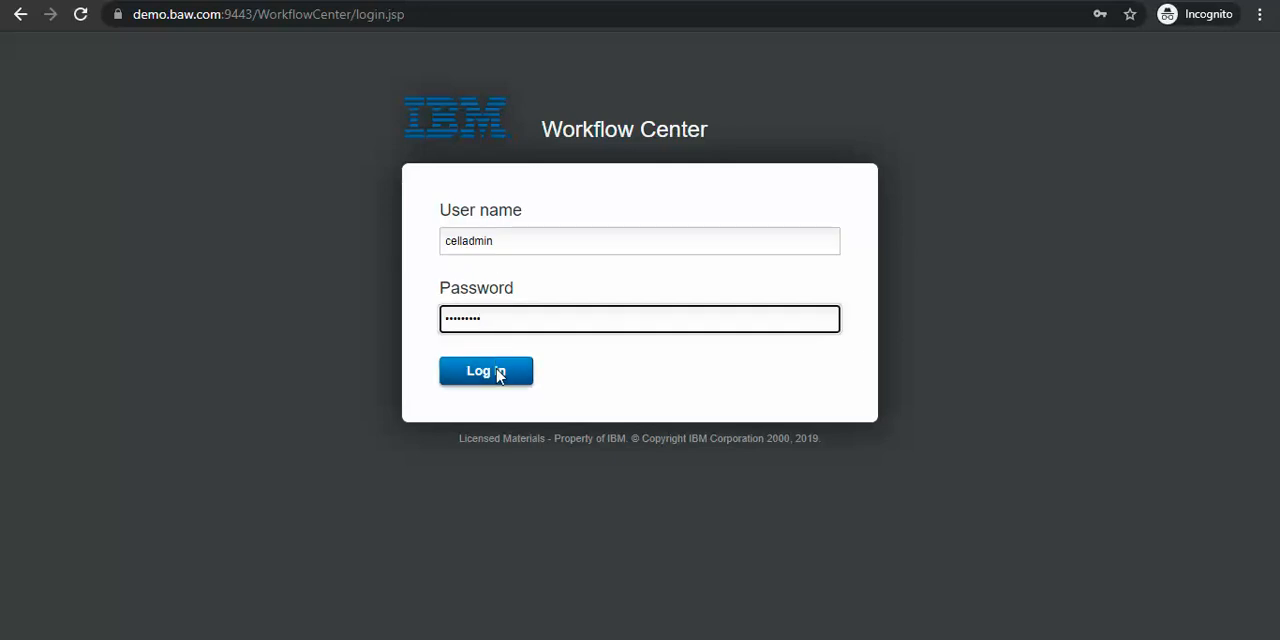
{"action": "left_click", "coordinate": [498, 374]}
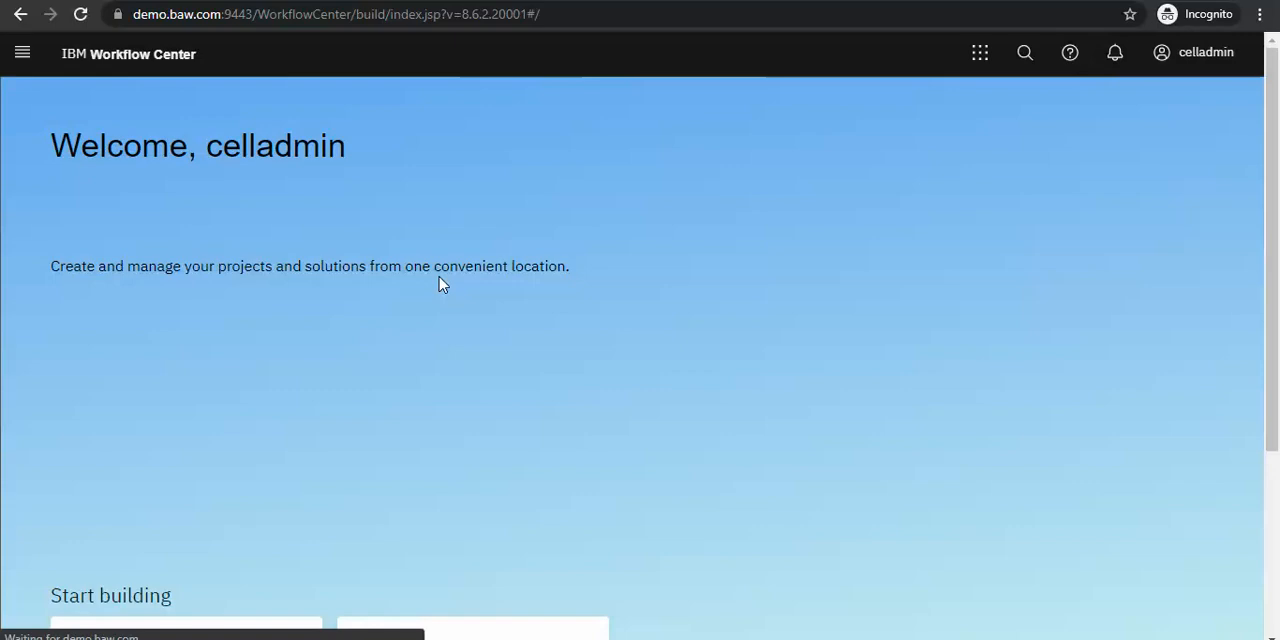
Step: Examine the Case solutions and Process apps cards on the home page and the shortcuts offered by the app switcher
{"action": "scroll", "coordinate": [437, 283], "scroll_direction": "down", "scroll_amount": 3}
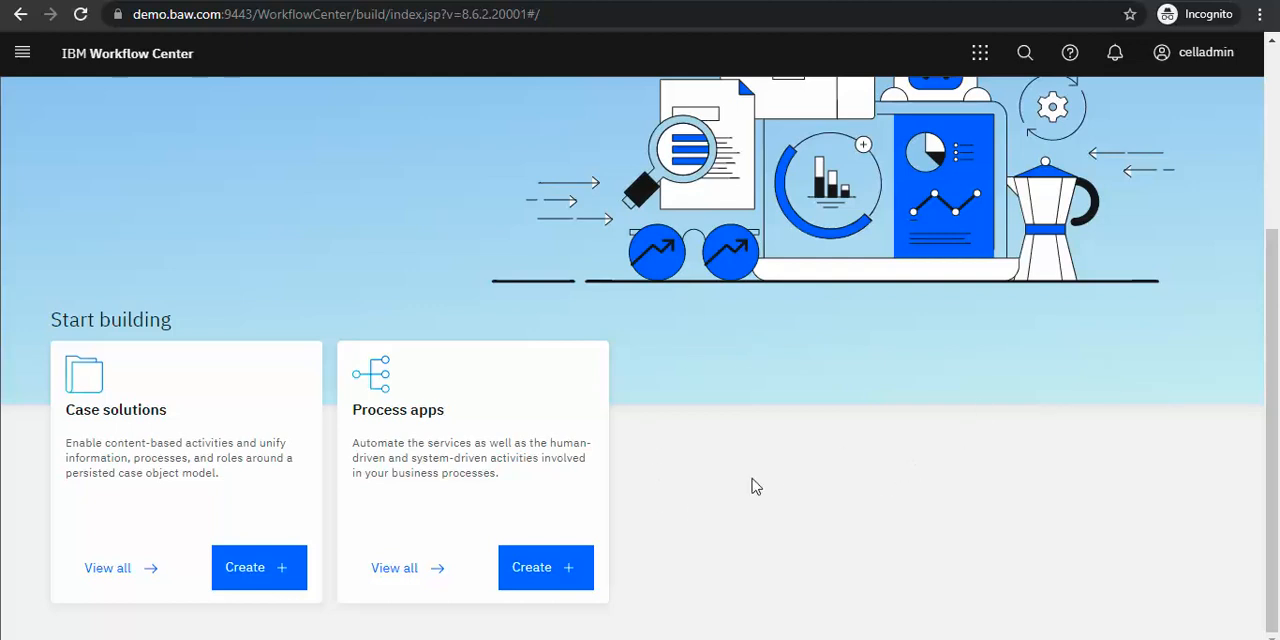
{"action": "scroll", "coordinate": [756, 486], "scroll_direction": "up", "scroll_amount": 1}
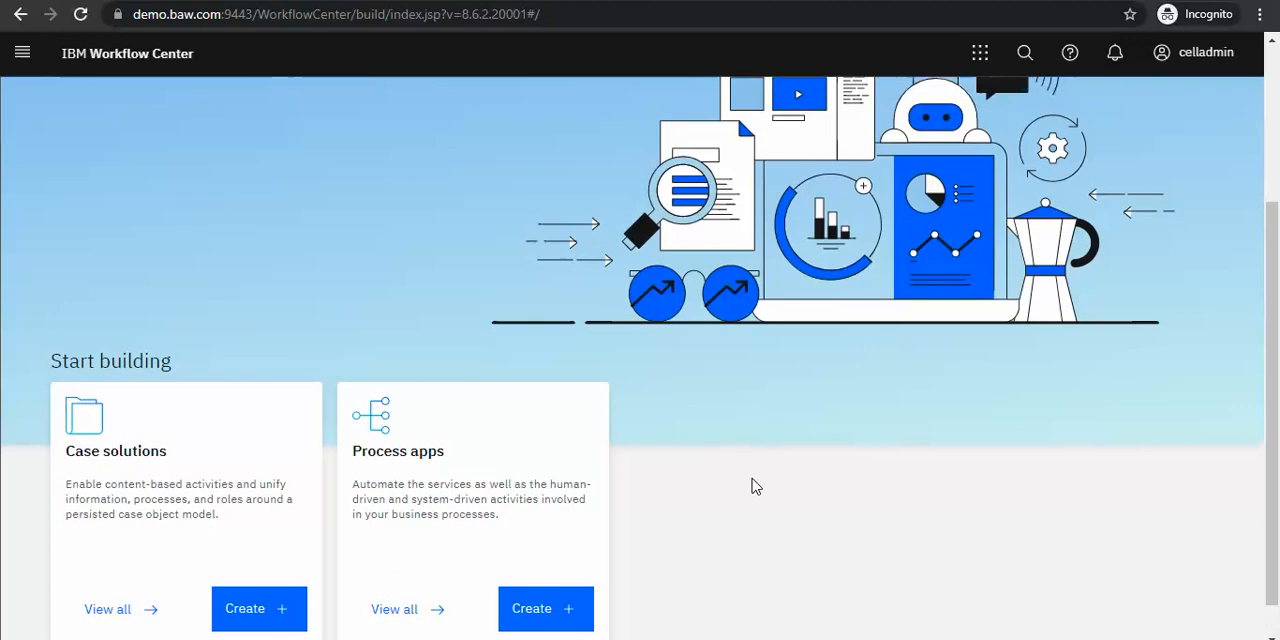
{"action": "scroll", "coordinate": [756, 486], "scroll_direction": "down", "scroll_amount": 1}
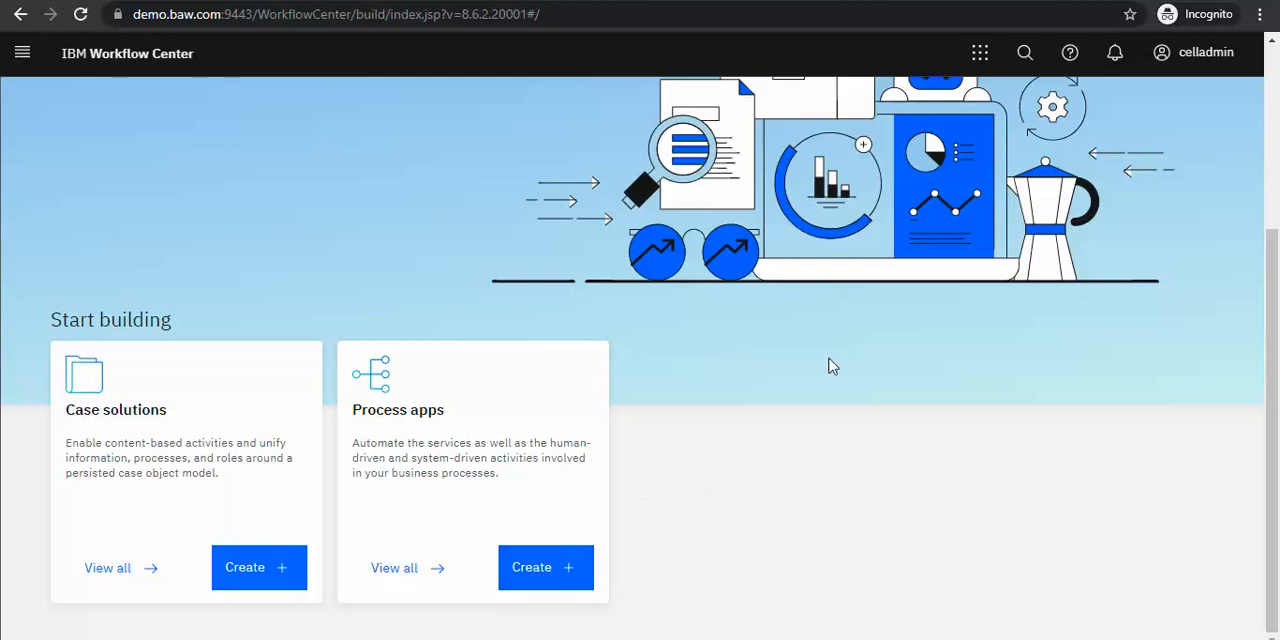
{"action": "left_click", "coordinate": [980, 56]}
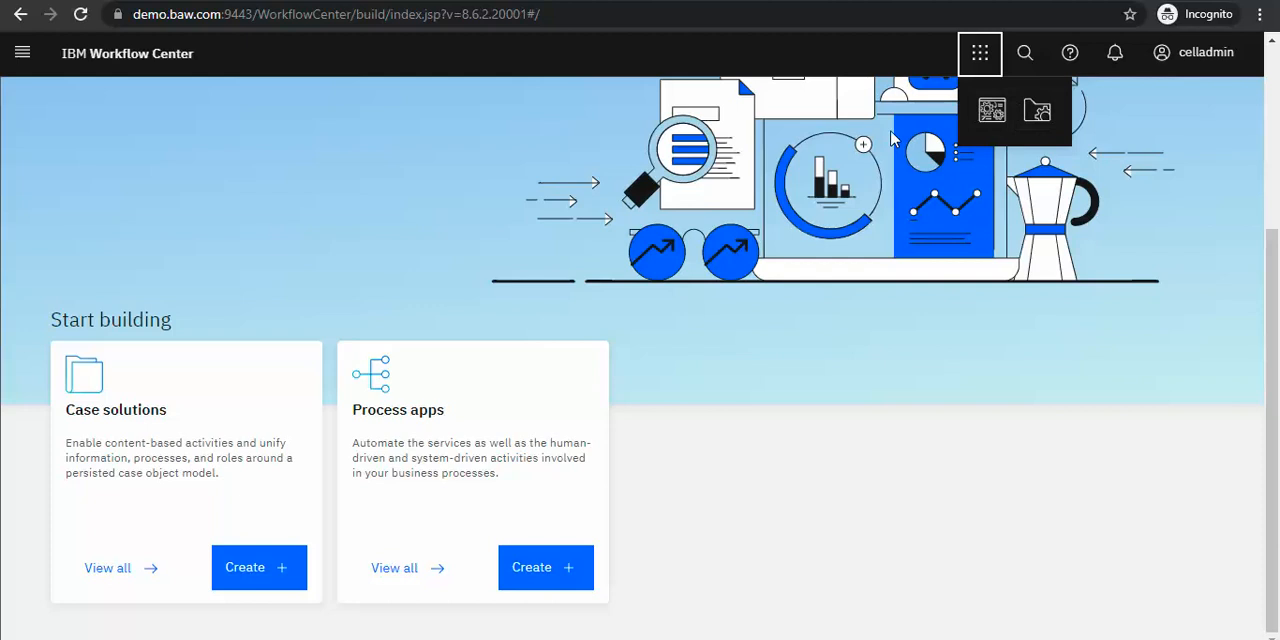
{"action": "left_click", "coordinate": [705, 495]}
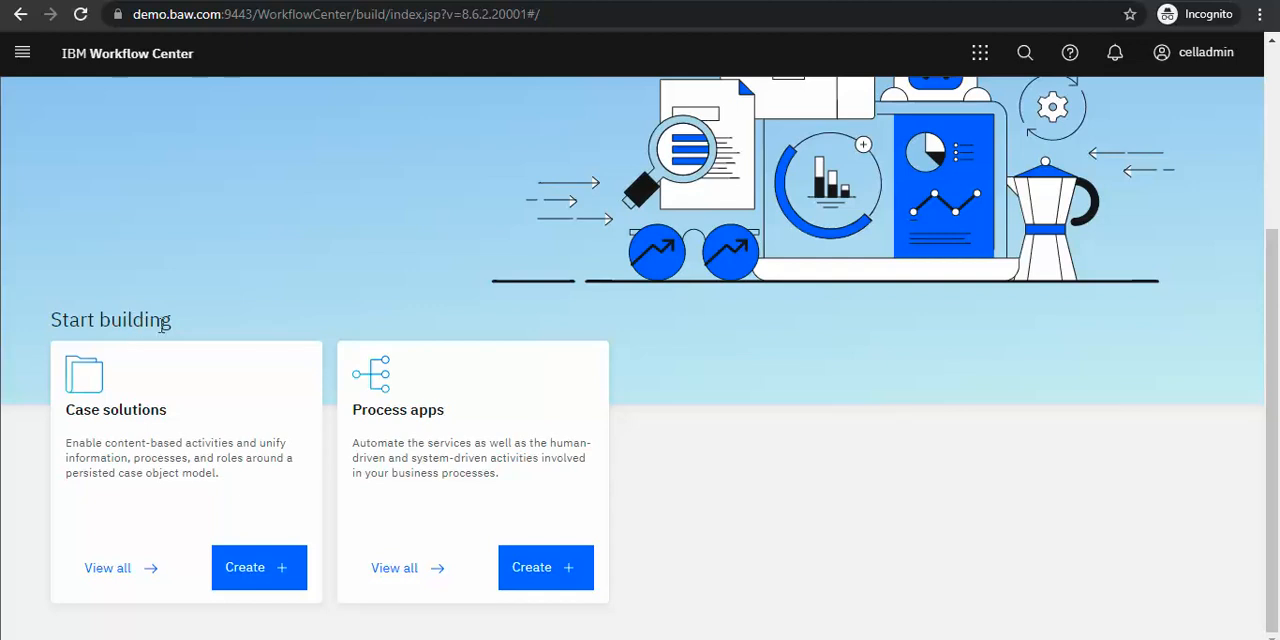
{"action": "left_click", "coordinate": [981, 55]}
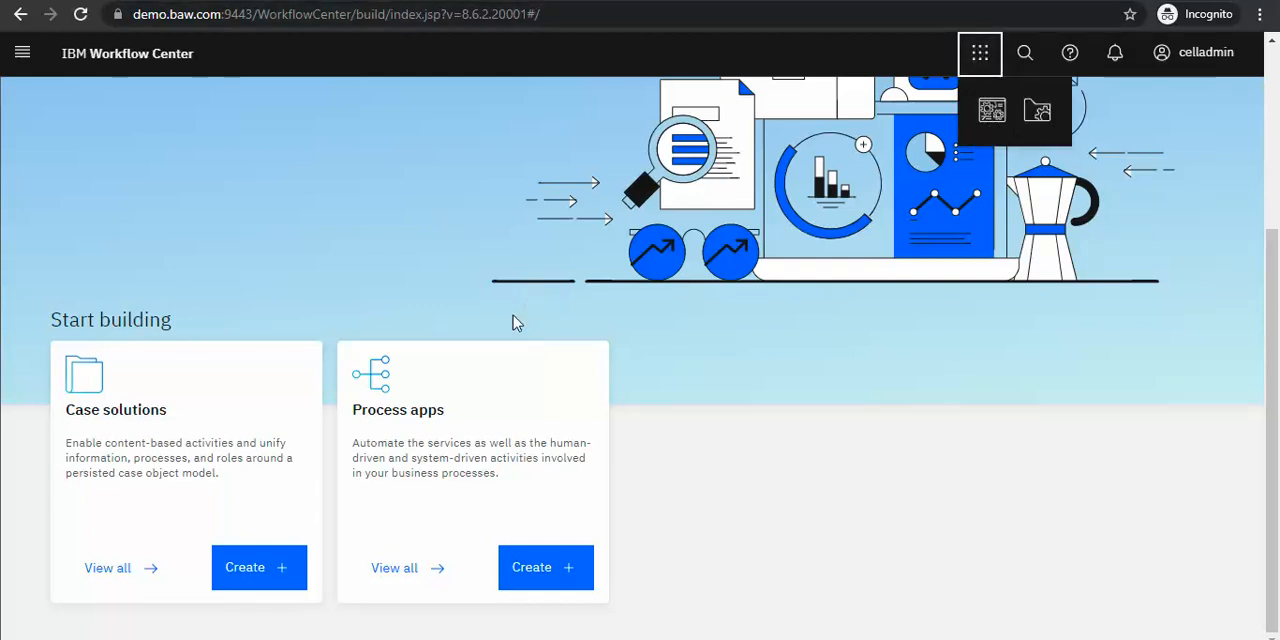
{"action": "left_click", "coordinate": [733, 460]}
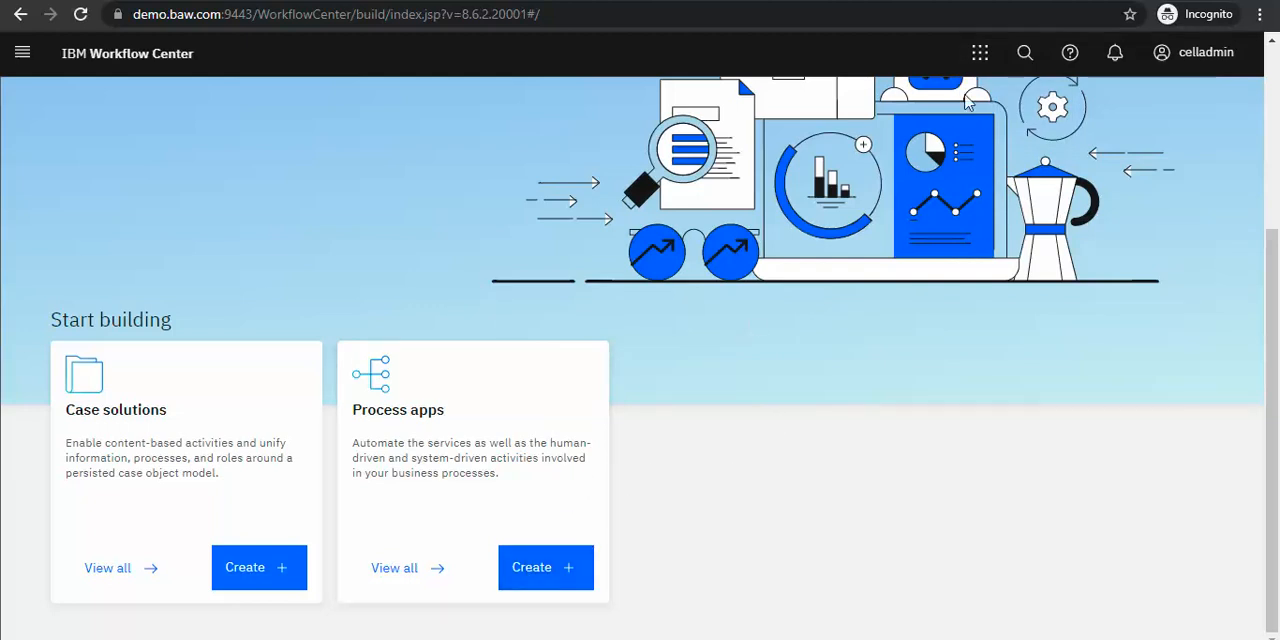
{"action": "left_click", "coordinate": [980, 54]}
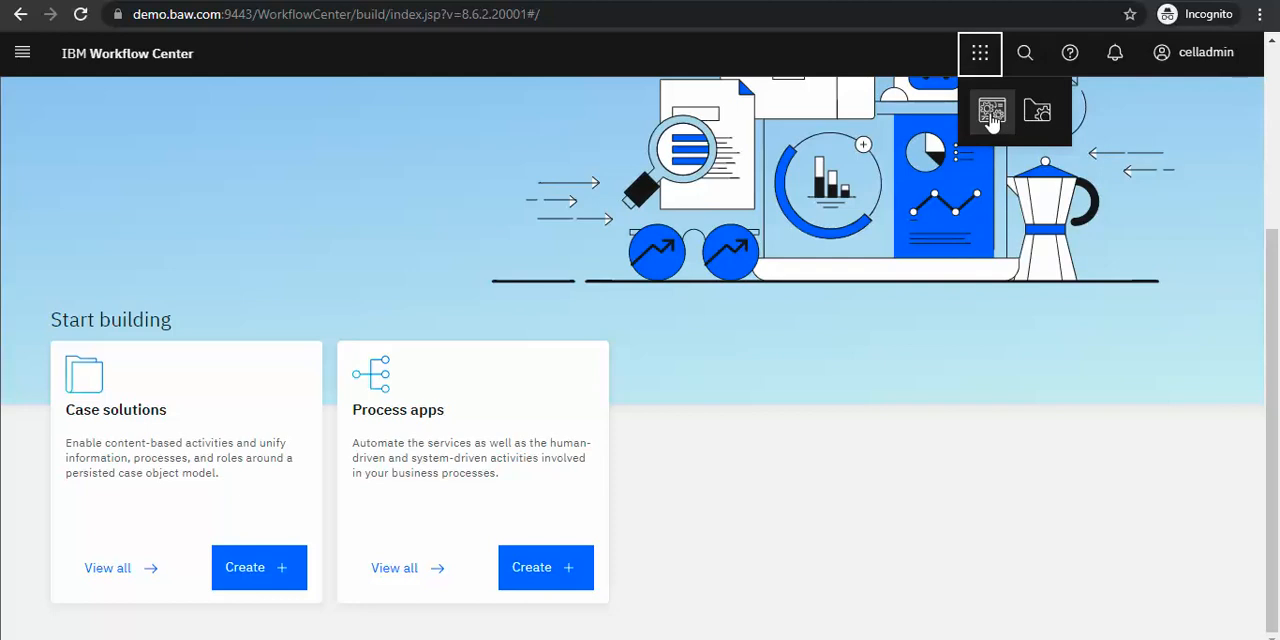
Step: View the entries under Process apps and Case solutions in the main navigation, and return to the home page
{"action": "left_click", "coordinate": [22, 53]}
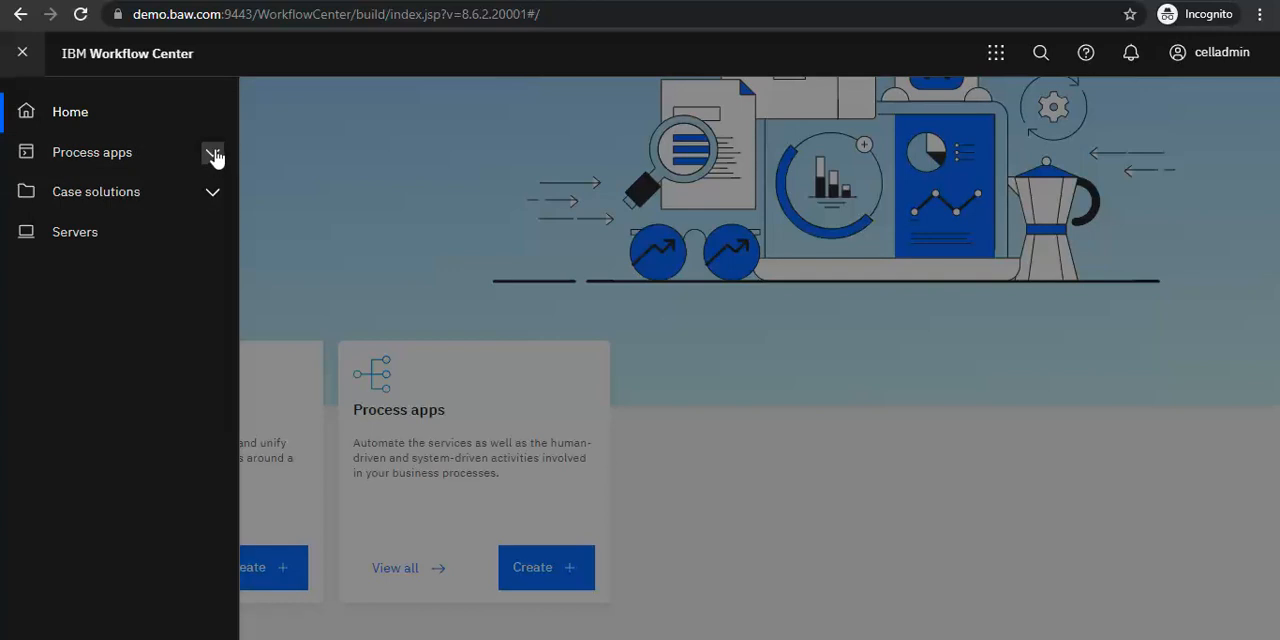
{"action": "left_click", "coordinate": [213, 155]}
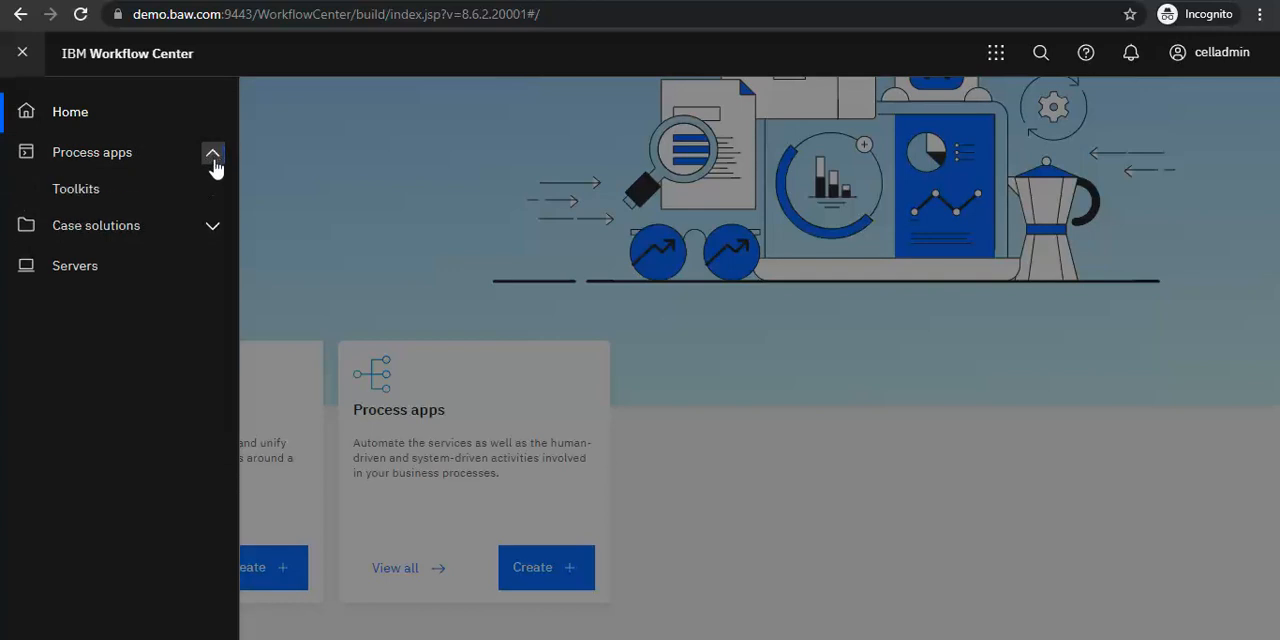
{"action": "left_click", "coordinate": [211, 230]}
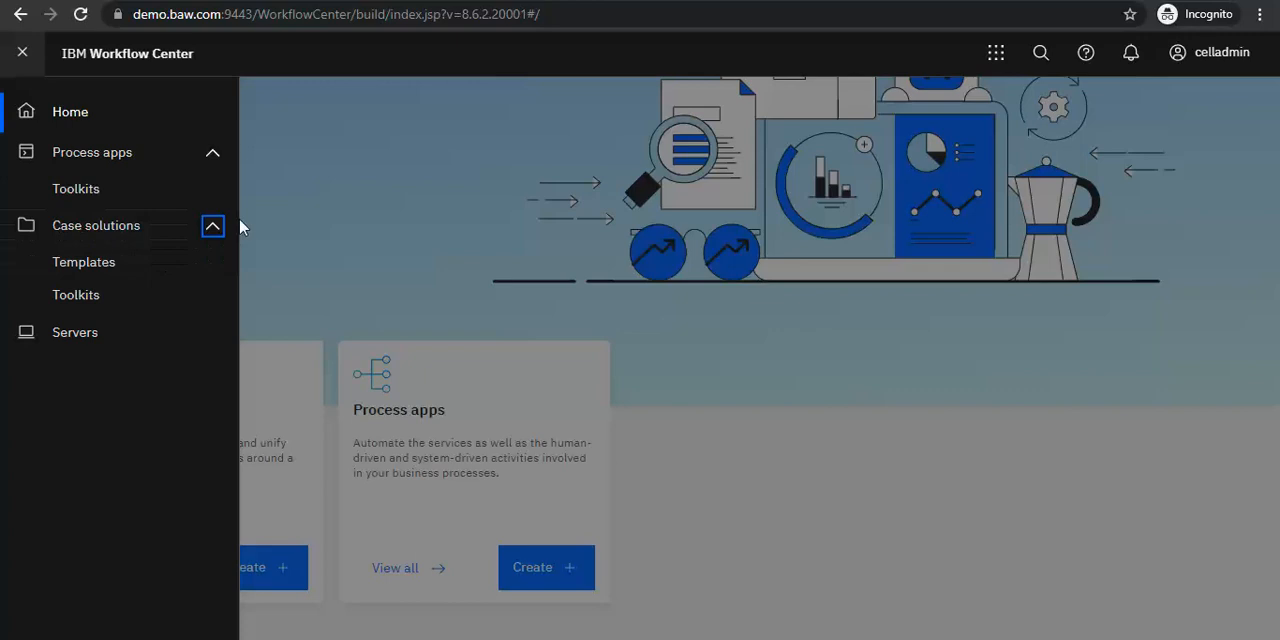
{"action": "left_click", "coordinate": [363, 177]}
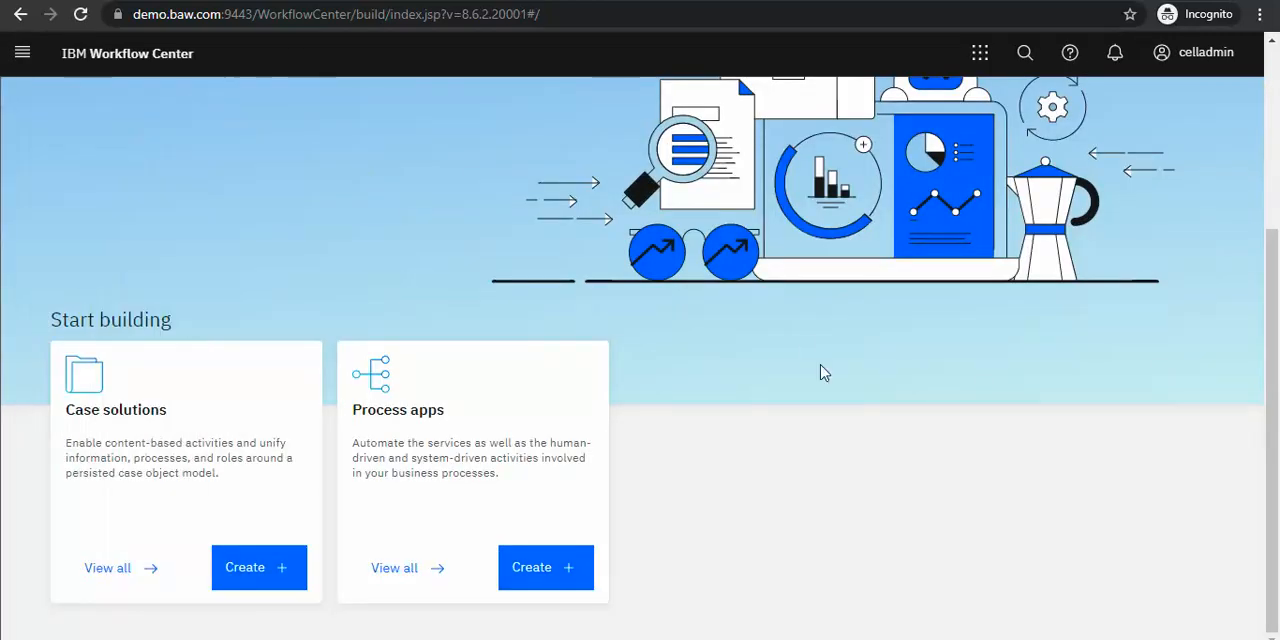
{"action": "scroll", "coordinate": [820, 372], "scroll_direction": "up", "scroll_amount": 2}
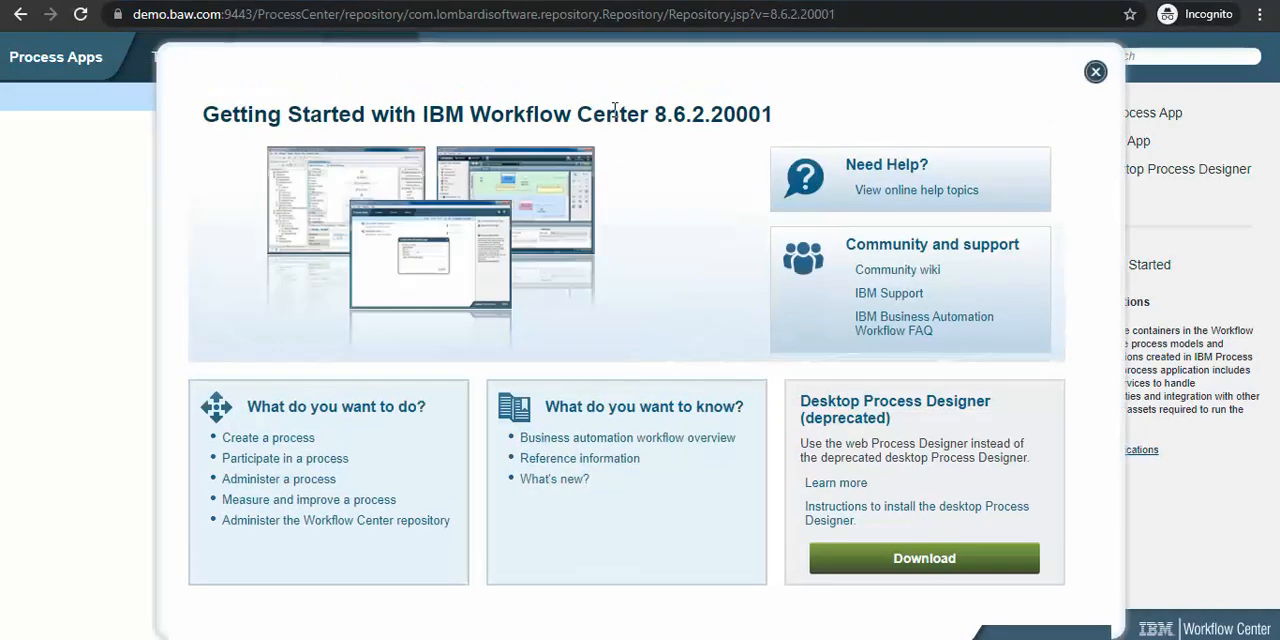
Step: Close the Getting Started overlay on the Process Center console and examine the version number in the page address
{"action": "left_click", "coordinate": [1095, 71]}
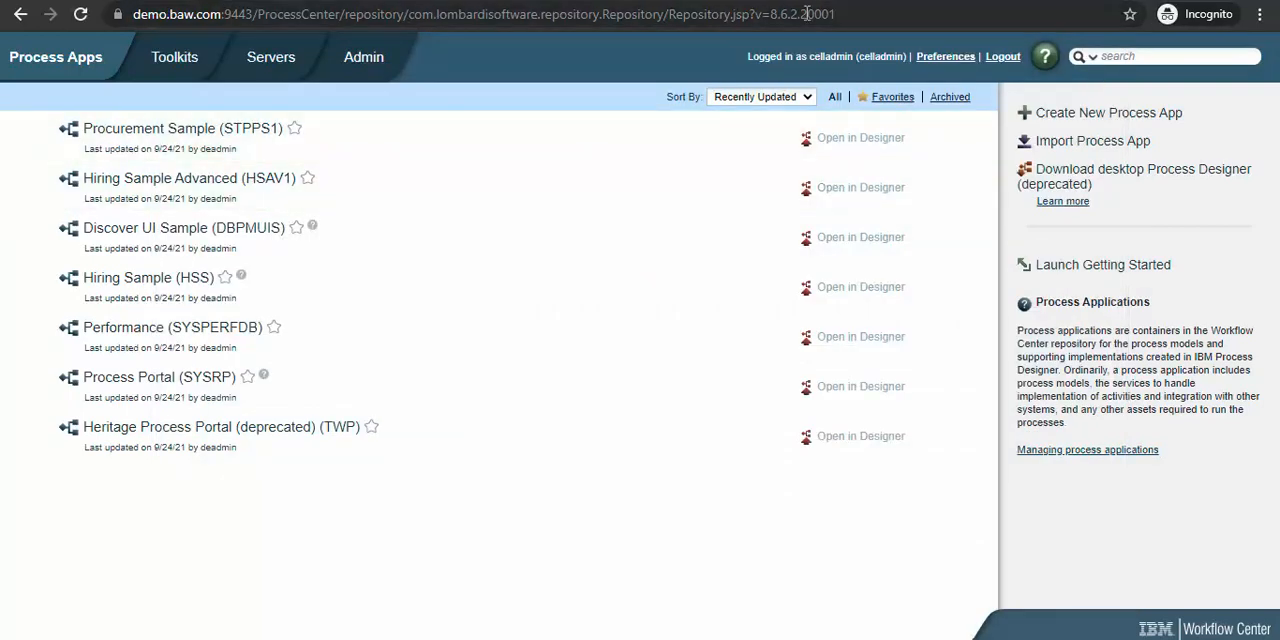
{"action": "left_click_drag", "start_coordinate": [803, 12], "coordinate": [814, 13]}
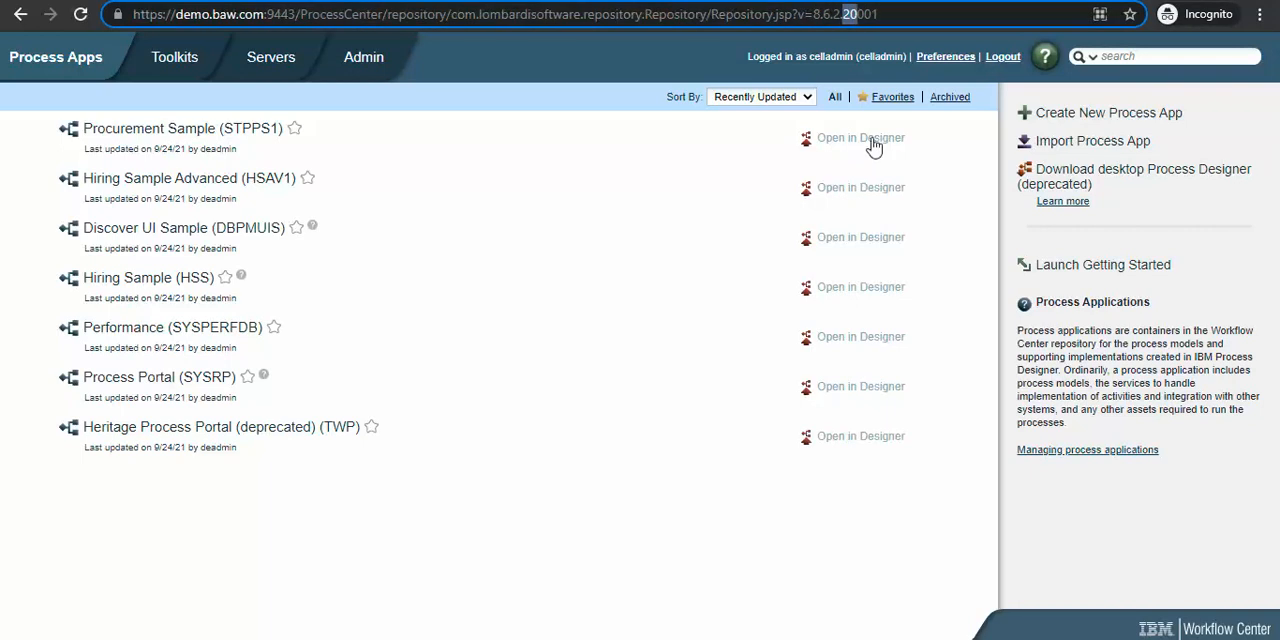
{"action": "left_click", "coordinate": [512, 572]}
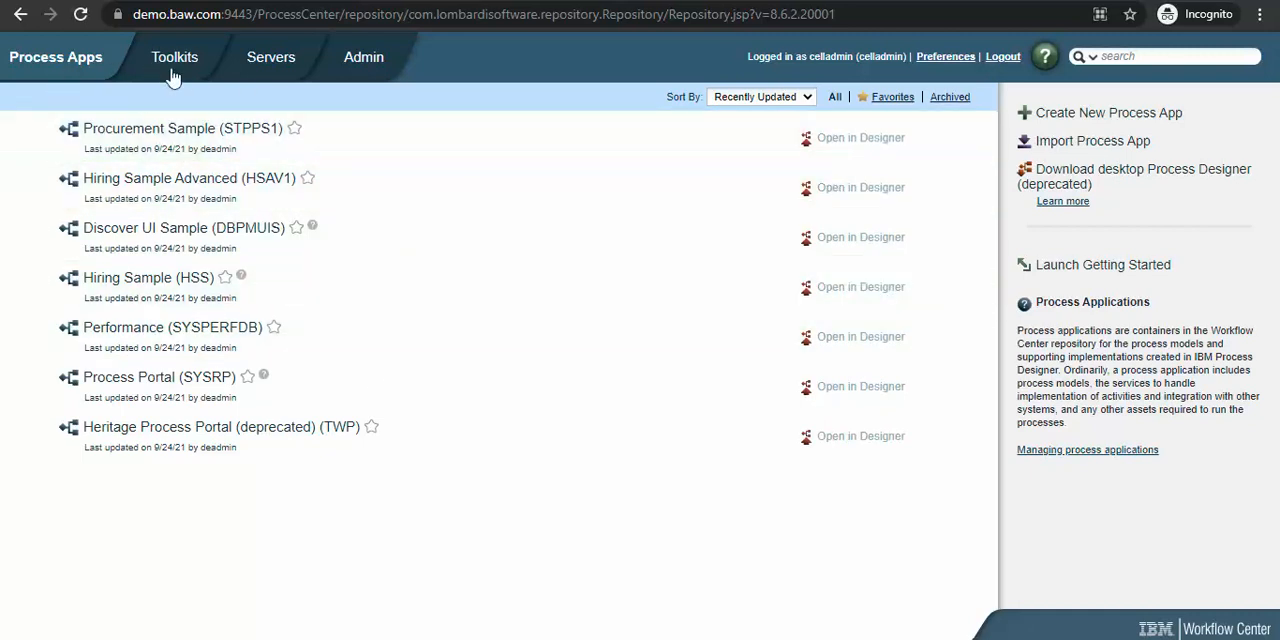
Step: Look through the console's Toolkits, Servers and Admin pages and return to the Process Apps list
{"action": "left_click", "coordinate": [172, 62]}
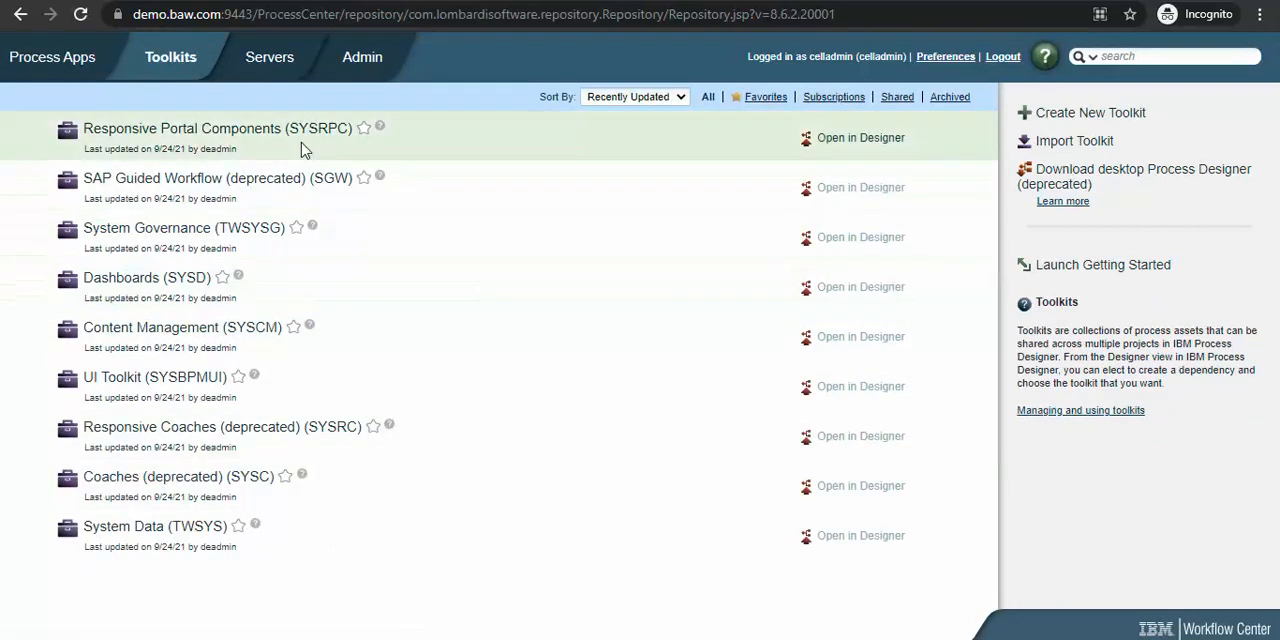
{"action": "left_click", "coordinate": [262, 66]}
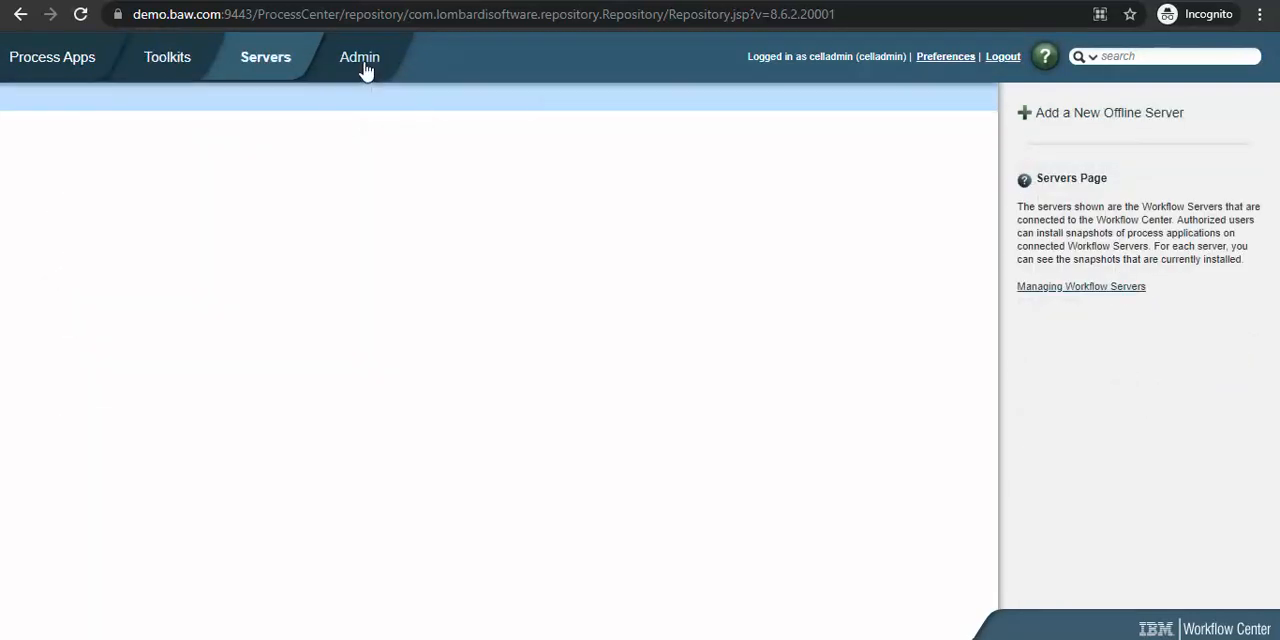
{"action": "left_click", "coordinate": [366, 68]}
{"action": "left_click", "coordinate": [72, 62]}
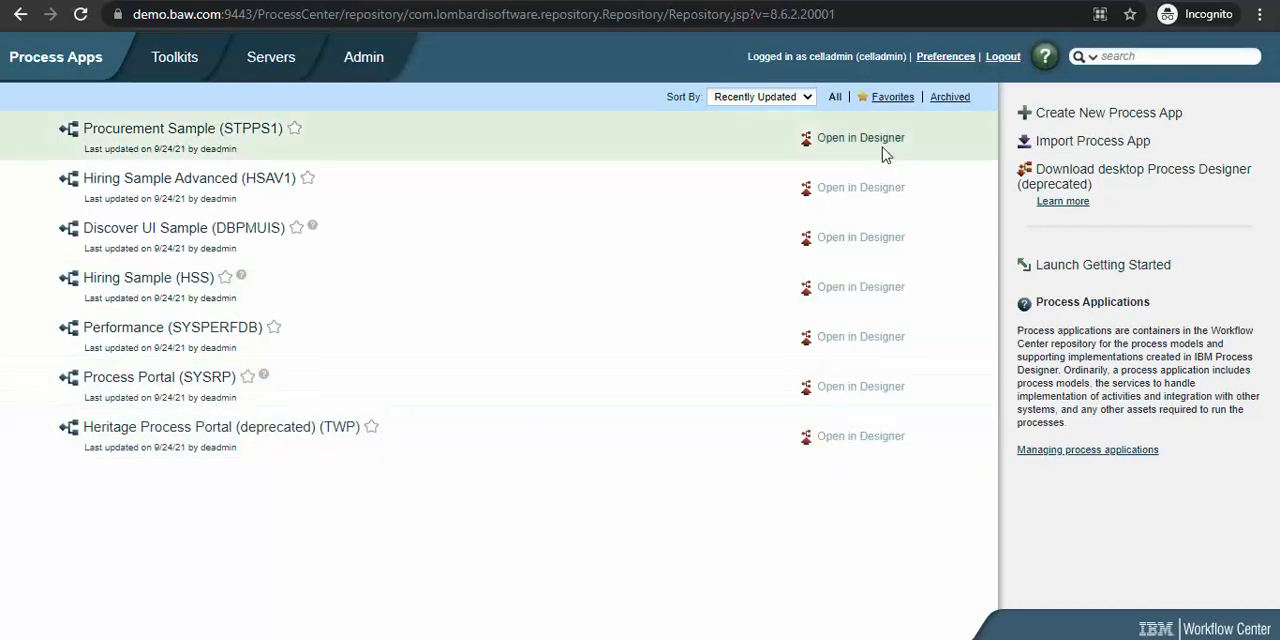
Step: Open the Procurement Sample process app in the designer and display its ReplenishmentBPD process
{"action": "left_click", "coordinate": [874, 140]}
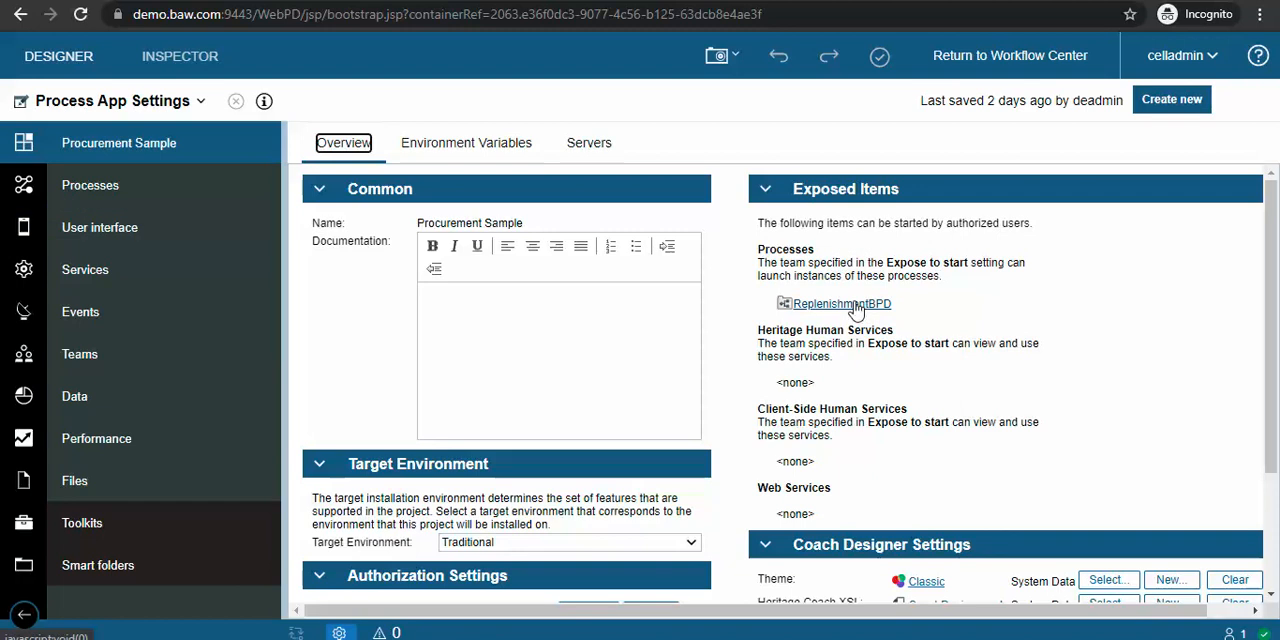
{"action": "left_click", "coordinate": [828, 305]}
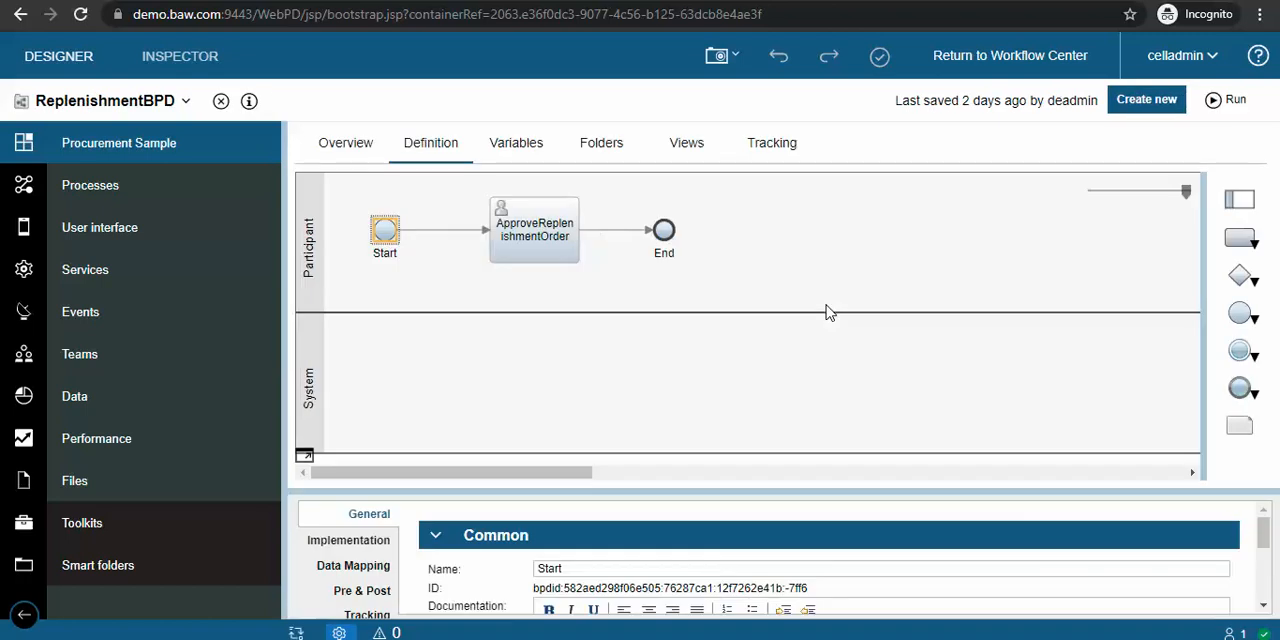
Step: Open the ApproveReplenishmentOrder CSHS service that implements the ApproveReplenishmentOrder activity
{"action": "left_click", "coordinate": [547, 234]}
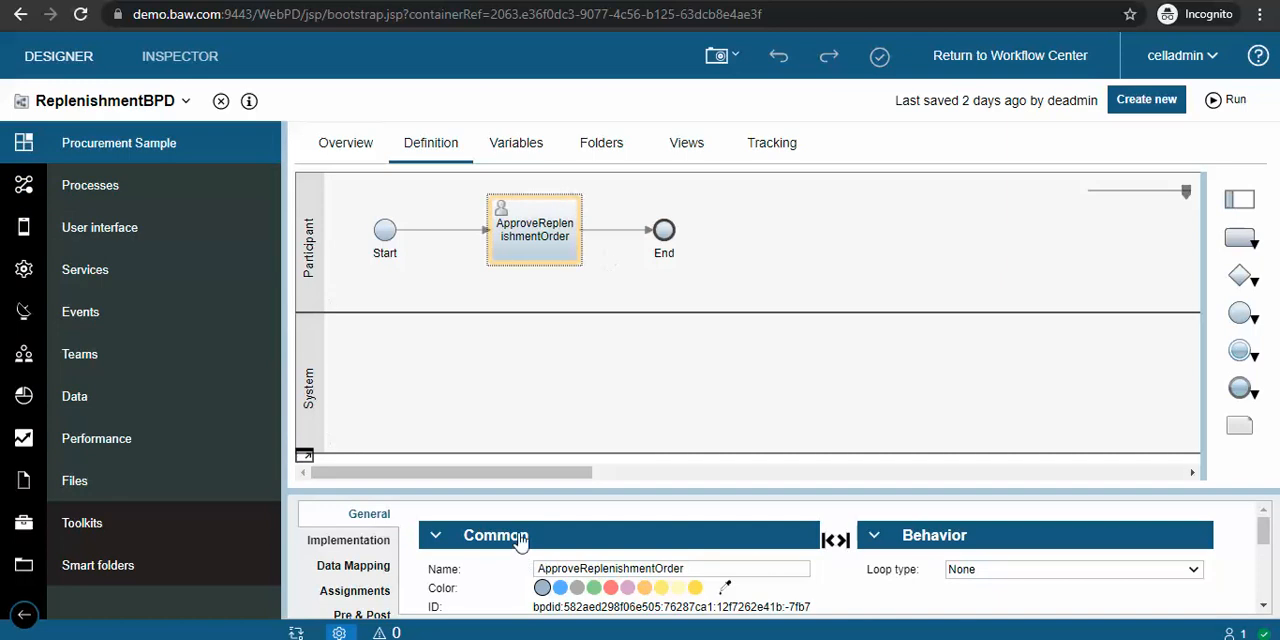
{"action": "left_click_drag", "start_coordinate": [506, 491], "coordinate": [460, 350]}
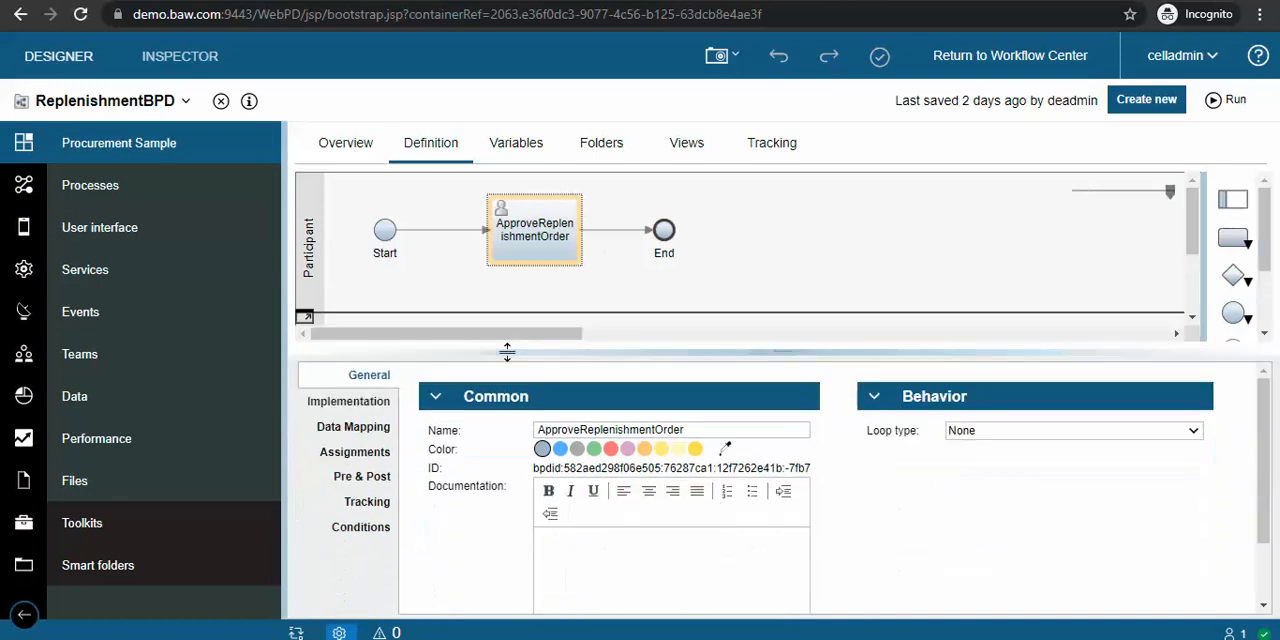
{"action": "left_click", "coordinate": [347, 401]}
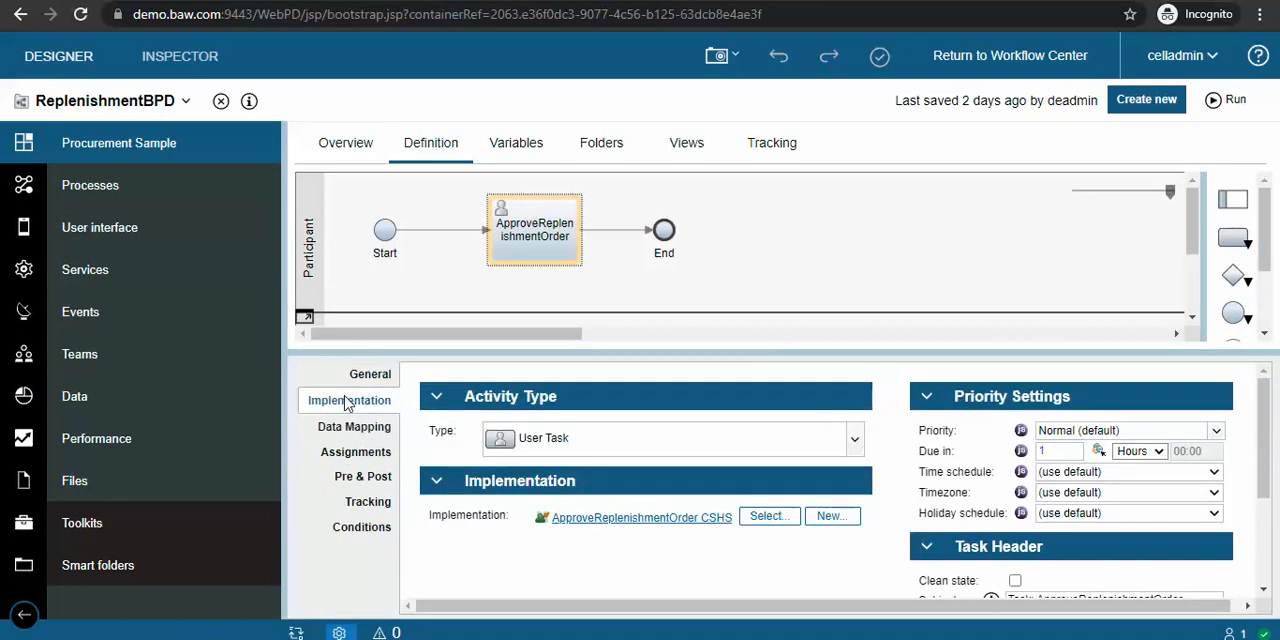
{"action": "left_click", "coordinate": [638, 518]}
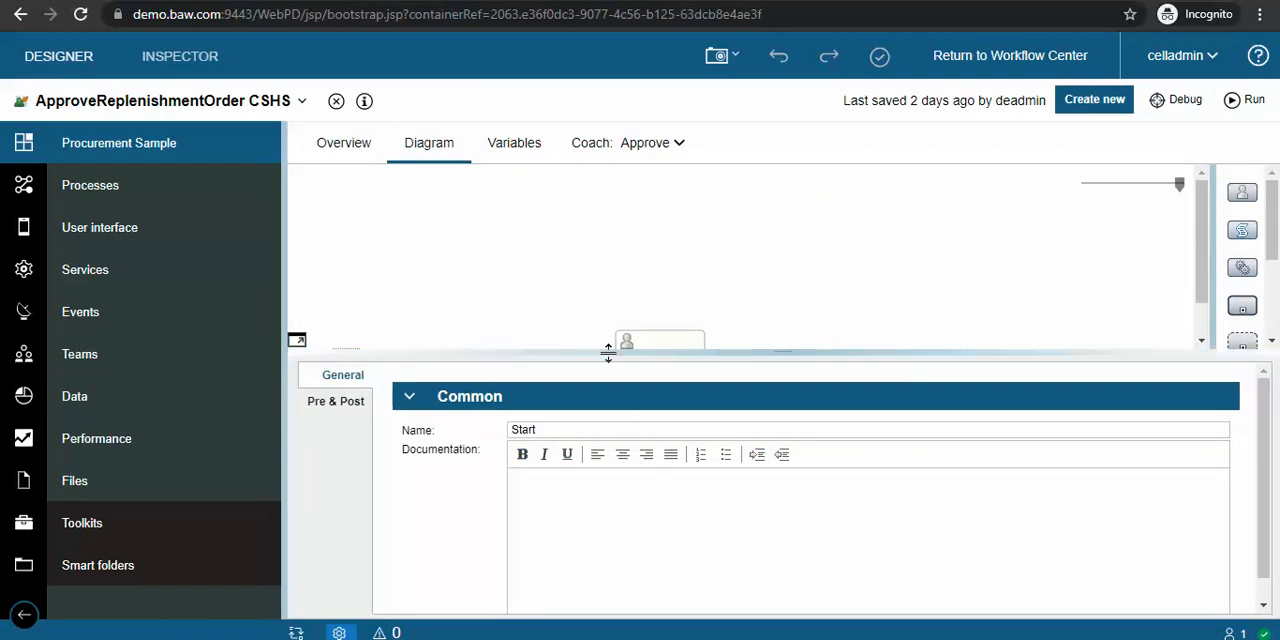
Step: Open the Approve coach, enlarge its layout area and look through the available building blocks
{"action": "left_click_drag", "start_coordinate": [609, 352], "coordinate": [612, 385]}
{"action": "left_click", "coordinate": [602, 152]}
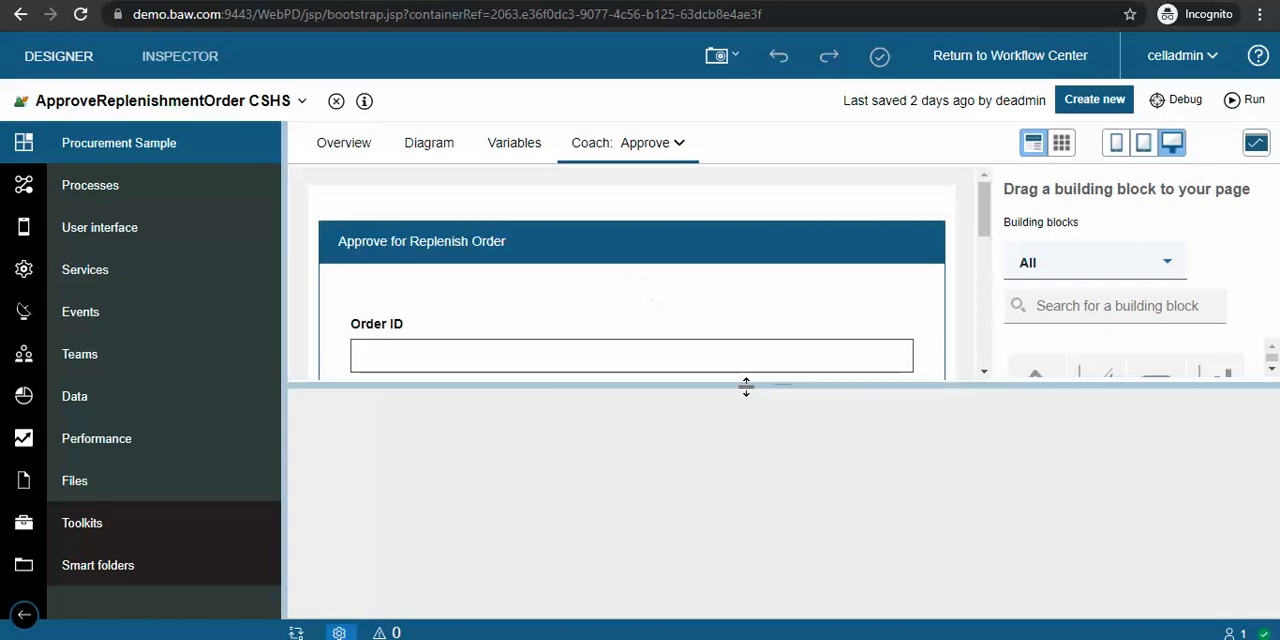
{"action": "left_click_drag", "start_coordinate": [746, 386], "coordinate": [760, 470]}
{"action": "scroll", "coordinate": [1090, 388], "scroll_direction": "down", "scroll_amount": 2}
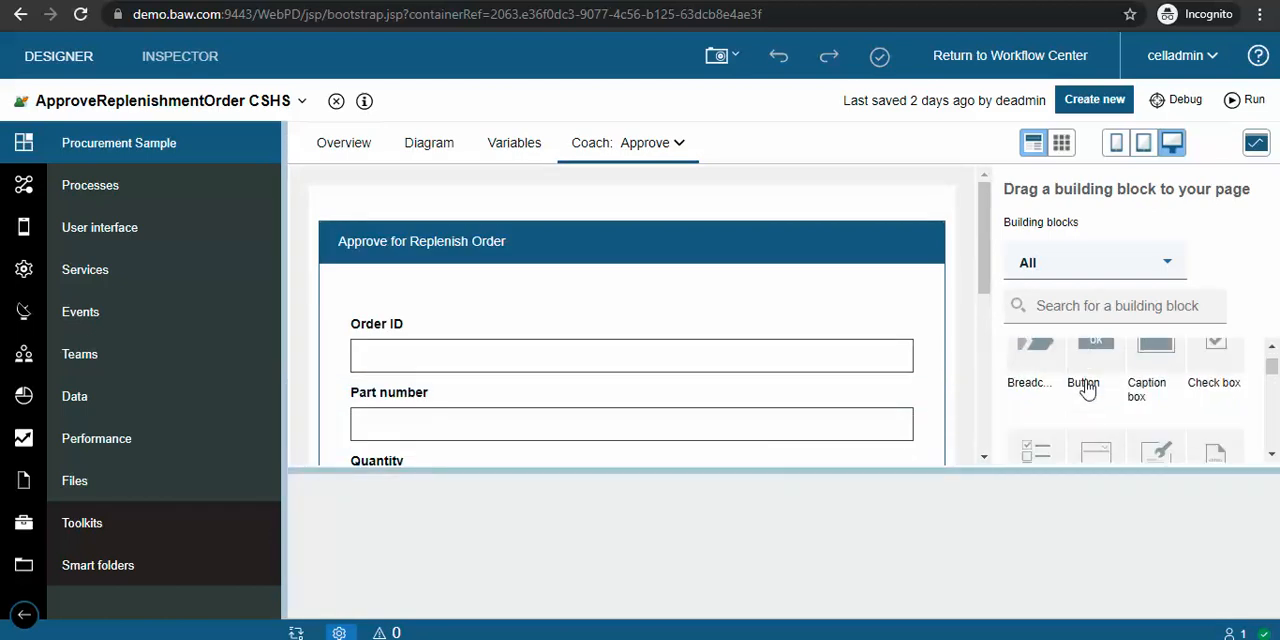
{"action": "scroll", "coordinate": [1086, 386], "scroll_direction": "up", "scroll_amount": 2}
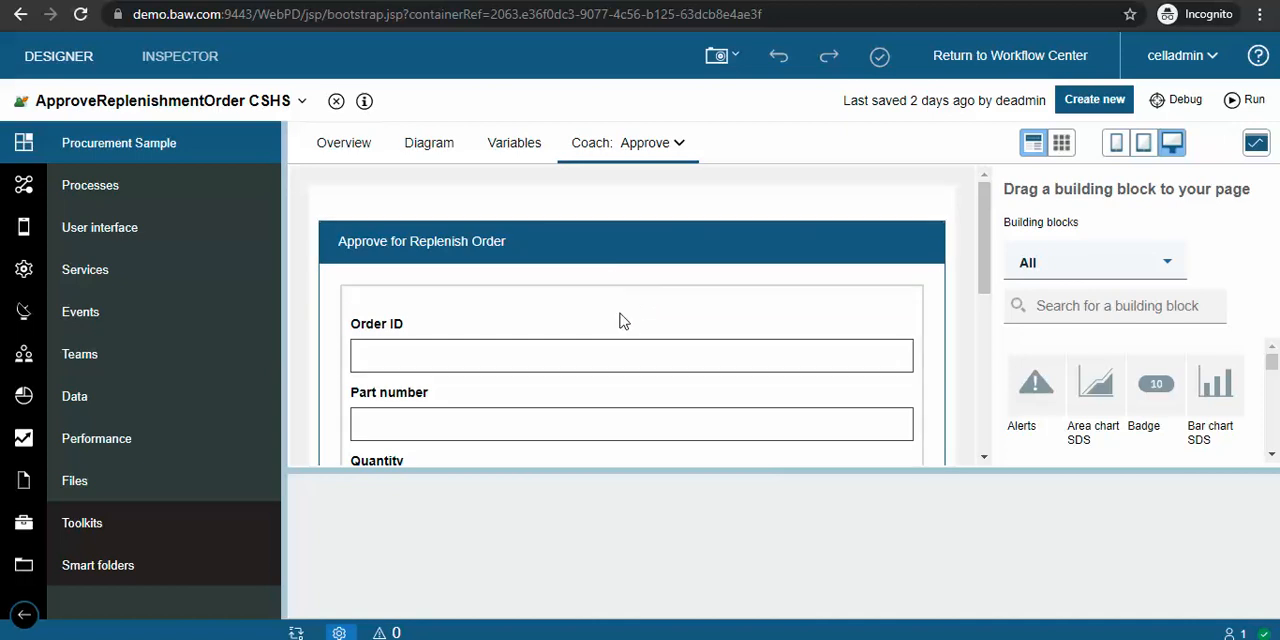
Step: Select the Order ID field to show its properties, review the building blocks and collapse the project library for more room
{"action": "left_click", "coordinate": [628, 346]}
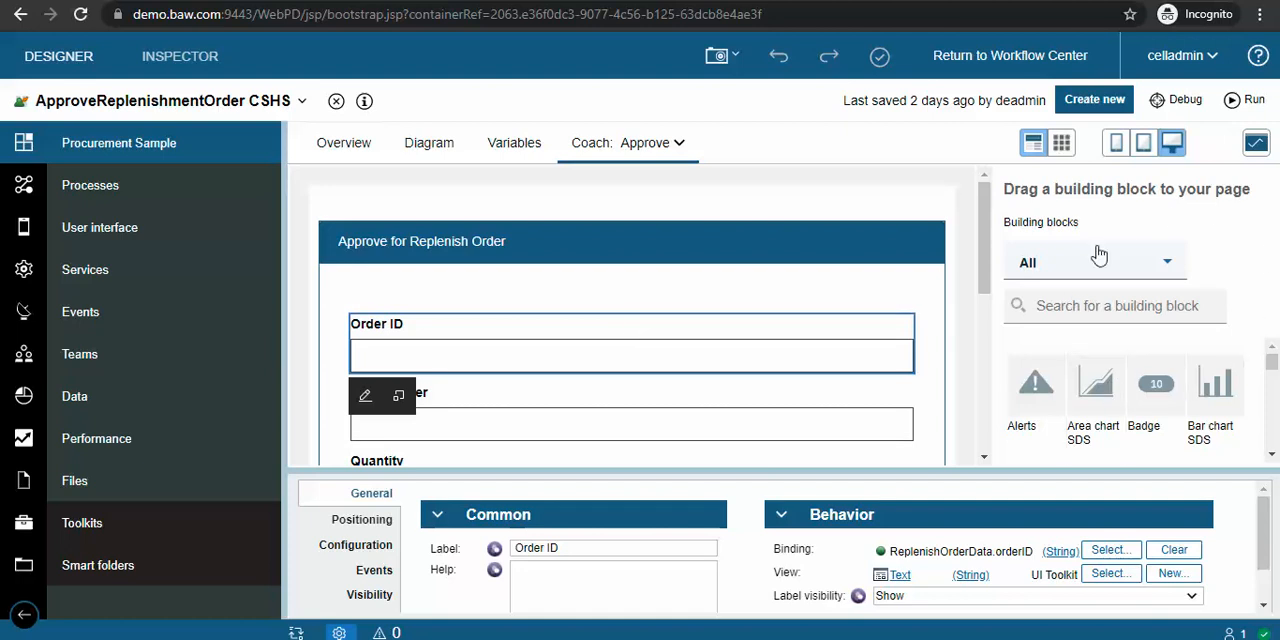
{"action": "scroll", "coordinate": [1145, 395], "scroll_direction": "down", "scroll_amount": 1}
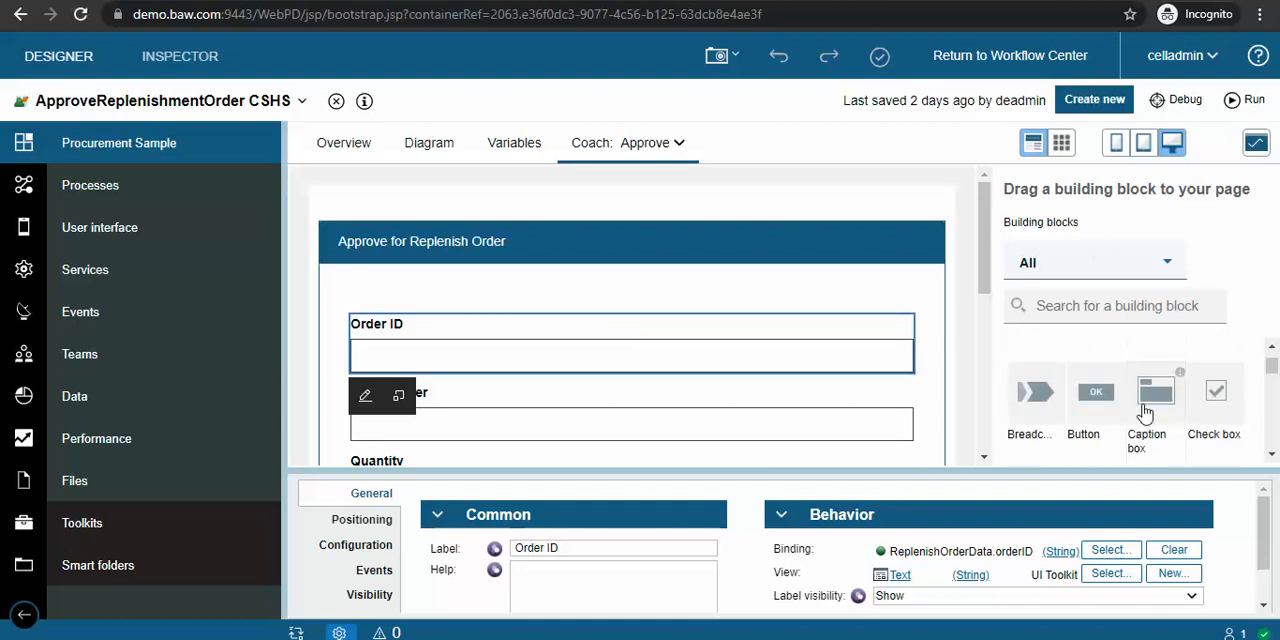
{"action": "scroll", "coordinate": [1145, 413], "scroll_direction": "up", "scroll_amount": 1}
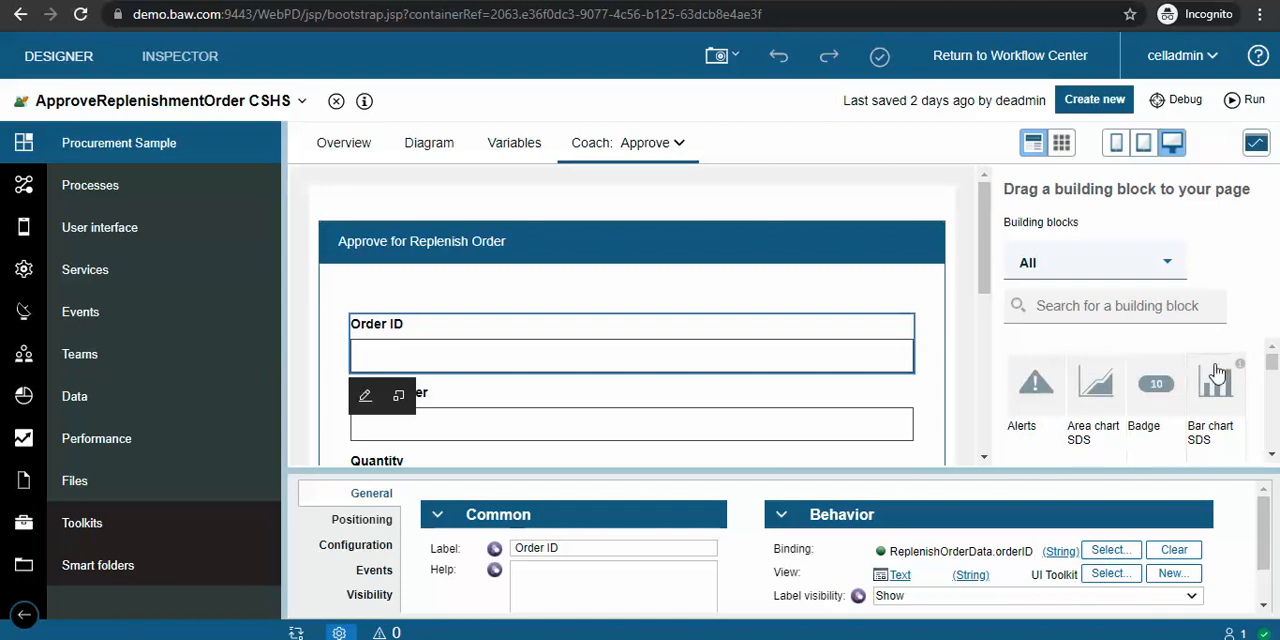
{"action": "left_click", "coordinate": [25, 616]}
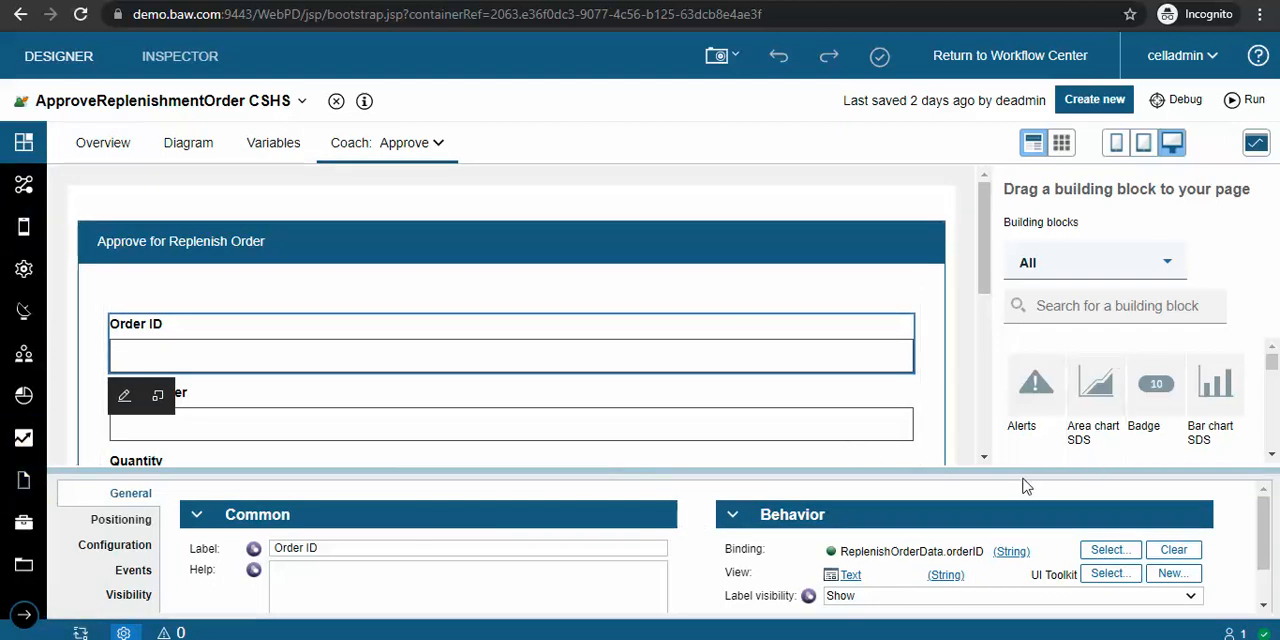
Step: Enlarge the Approve coach's layout area and look through the full list of available building blocks
{"action": "left_click_drag", "start_coordinate": [1030, 488], "coordinate": [1032, 528]}
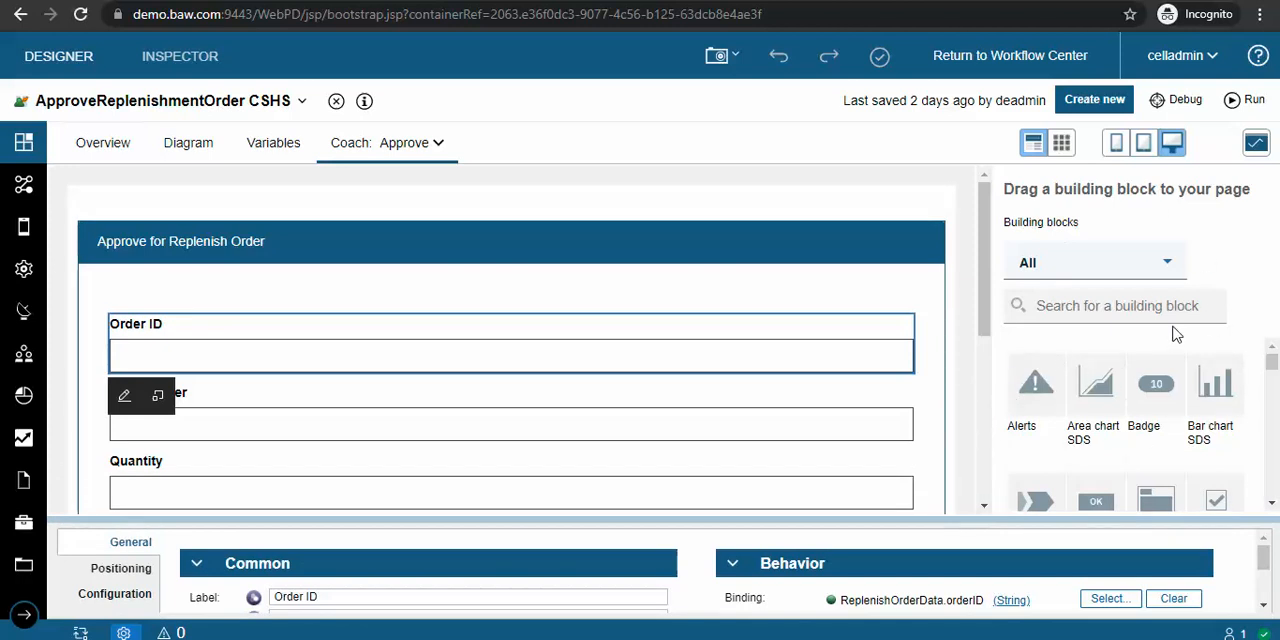
{"action": "scroll", "coordinate": [1229, 429], "scroll_direction": "down", "scroll_amount": 3}
{"action": "scroll", "coordinate": [1229, 429], "scroll_direction": "up", "scroll_amount": 3}
{"action": "scroll", "coordinate": [1230, 430], "scroll_direction": "down", "scroll_amount": 2}
{"action": "scroll", "coordinate": [1231, 430], "scroll_direction": "down", "scroll_amount": 5}
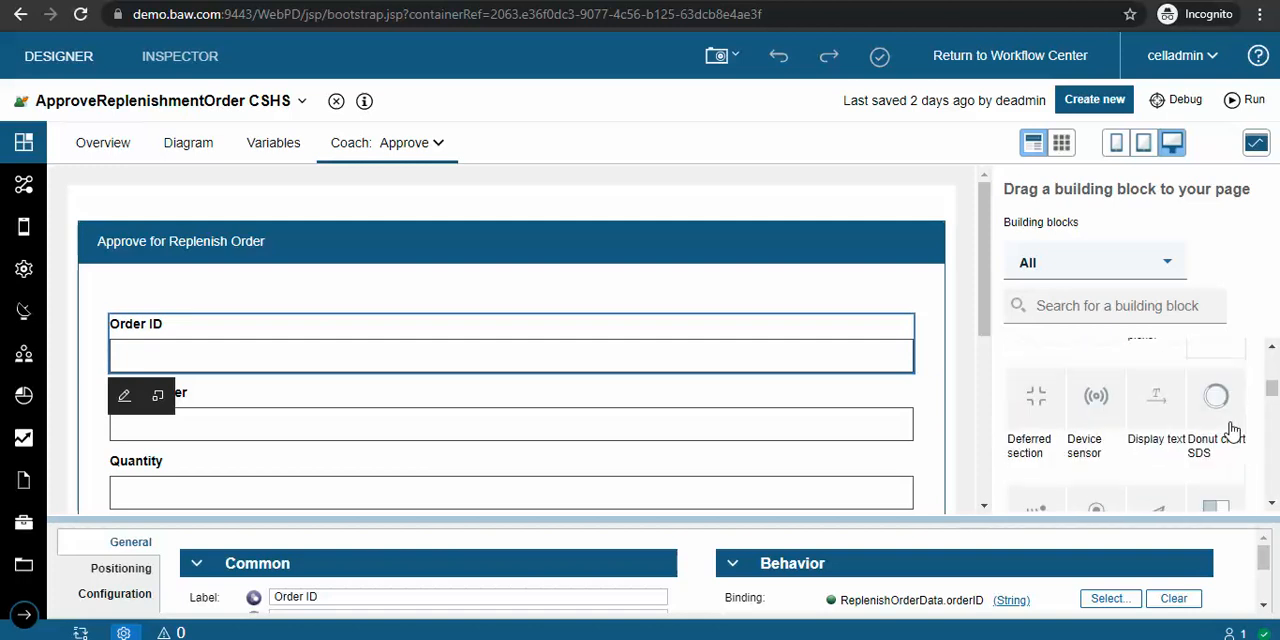
{"action": "scroll", "coordinate": [1231, 430], "scroll_direction": "down", "scroll_amount": 3}
{"action": "scroll", "coordinate": [1231, 430], "scroll_direction": "up", "scroll_amount": 3}
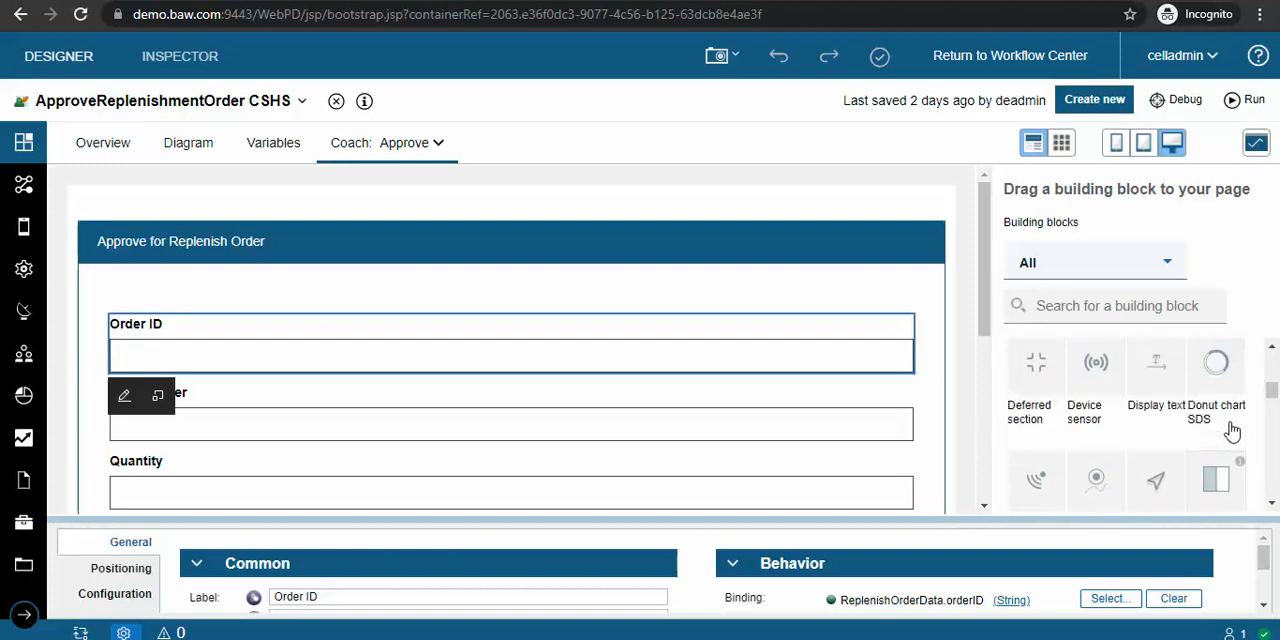
{"action": "scroll", "coordinate": [1231, 430], "scroll_direction": "down", "scroll_amount": 1}
{"action": "scroll", "coordinate": [1231, 430], "scroll_direction": "down", "scroll_amount": 6}
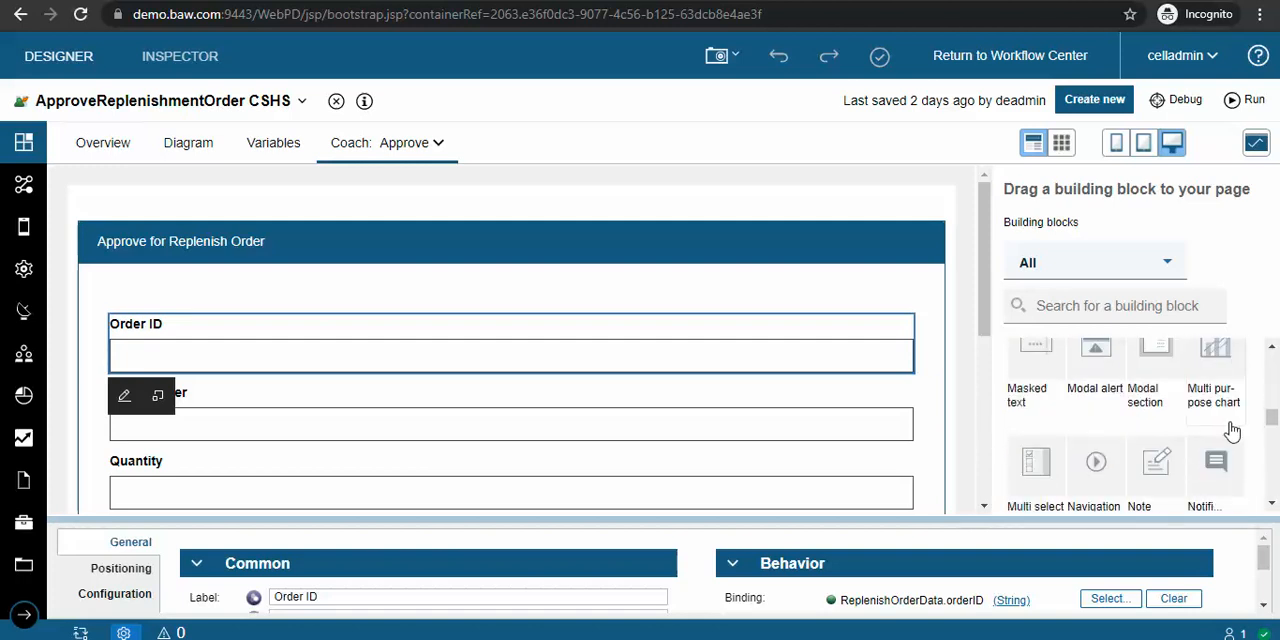
{"action": "scroll", "coordinate": [1231, 430], "scroll_direction": "down", "scroll_amount": 5}
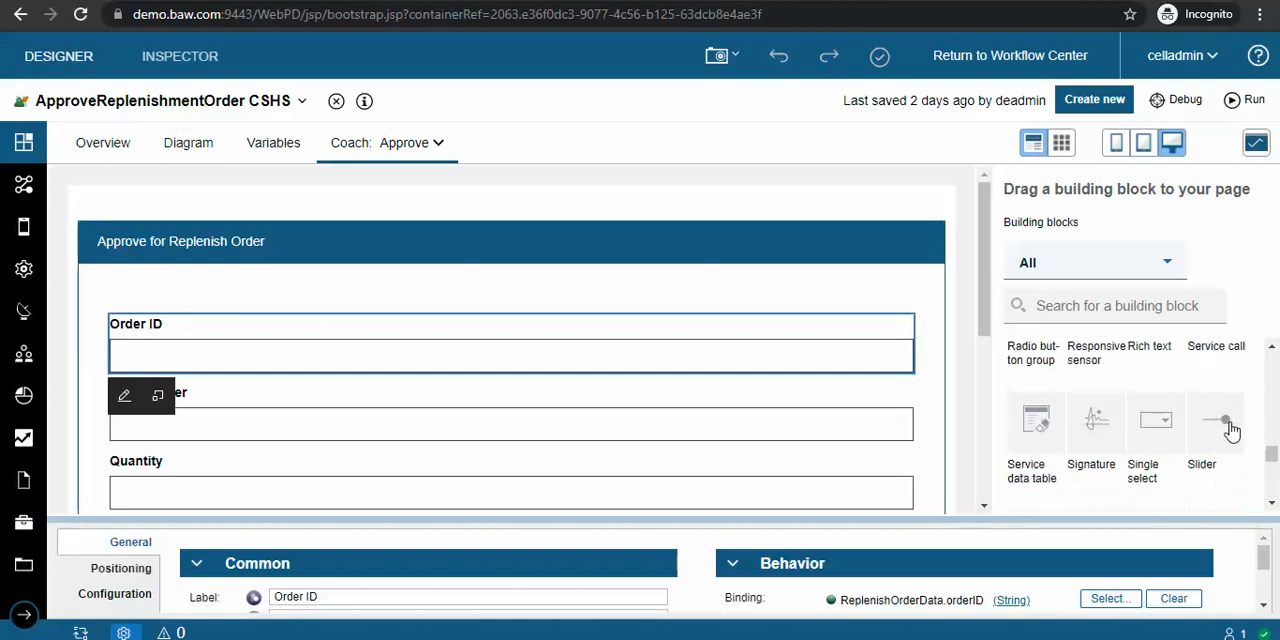
{"action": "scroll", "coordinate": [1231, 430], "scroll_direction": "down", "scroll_amount": 5}
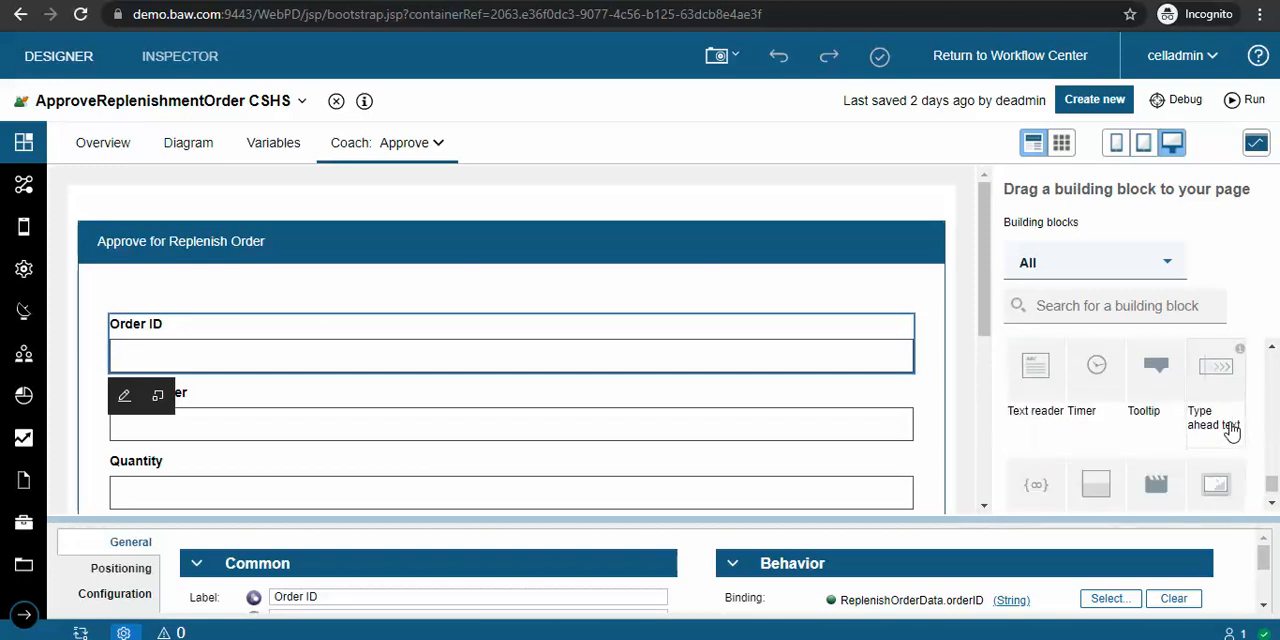
Step: Enlarge the properties area to examine the Order ID field's general properties and binding
{"action": "left_click_drag", "start_coordinate": [1000, 520], "coordinate": [947, 392]}
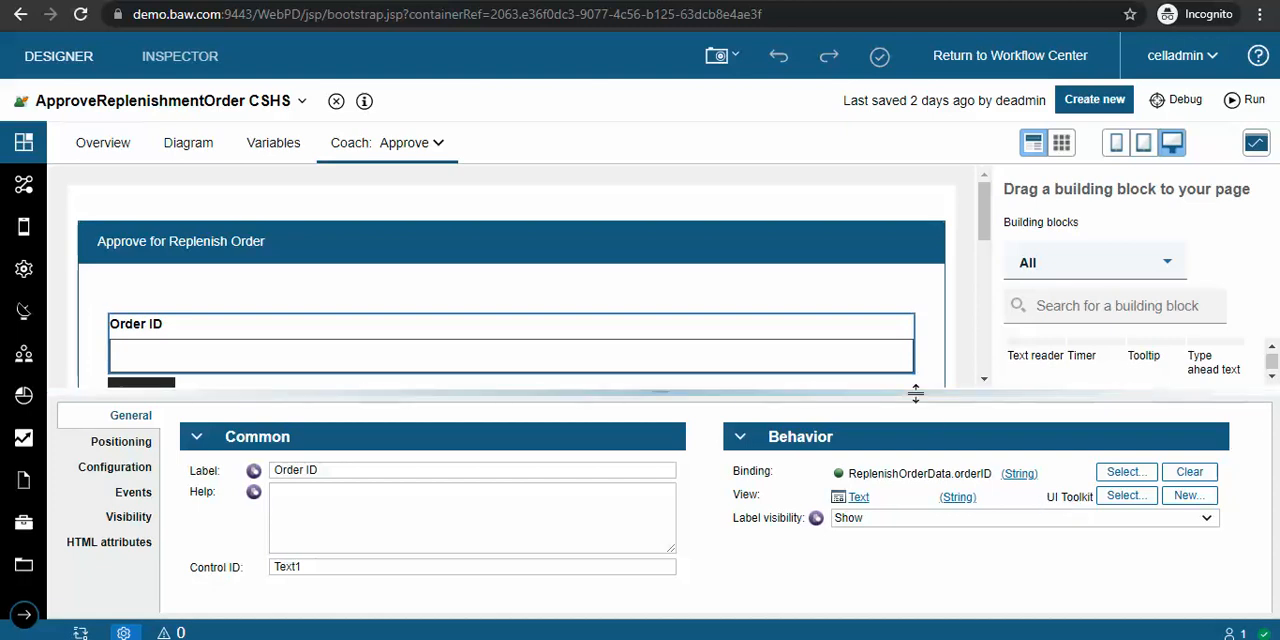
{"action": "left_click_drag", "start_coordinate": [915, 393], "coordinate": [917, 416]}
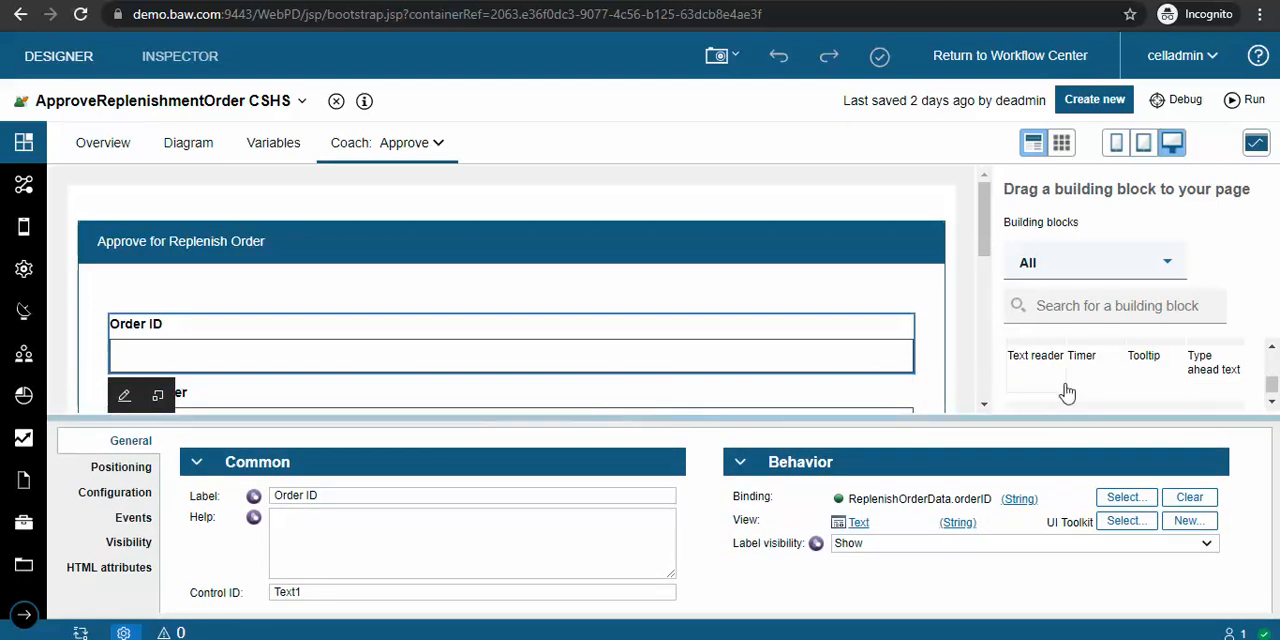
{"action": "left_click_drag", "start_coordinate": [1034, 426], "coordinate": [1035, 433]}
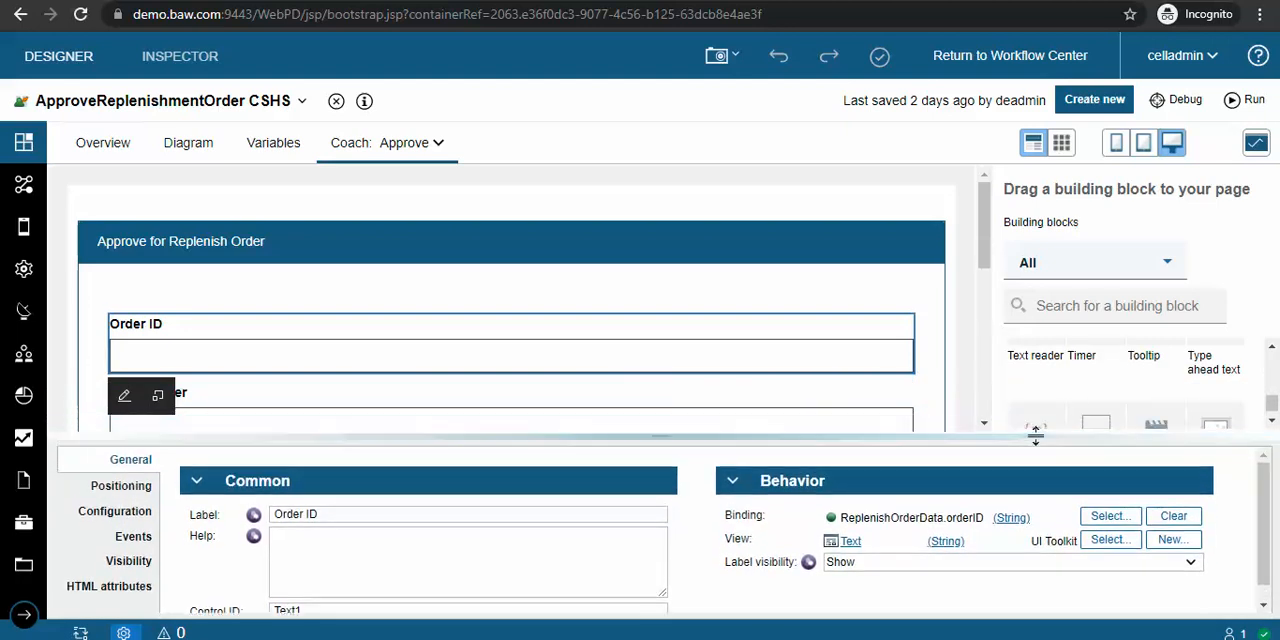
Step: Select the Okay button of the coach, enlarge the properties area and open the button's configuration properties
{"action": "scroll", "coordinate": [508, 320], "scroll_direction": "down", "scroll_amount": 10}
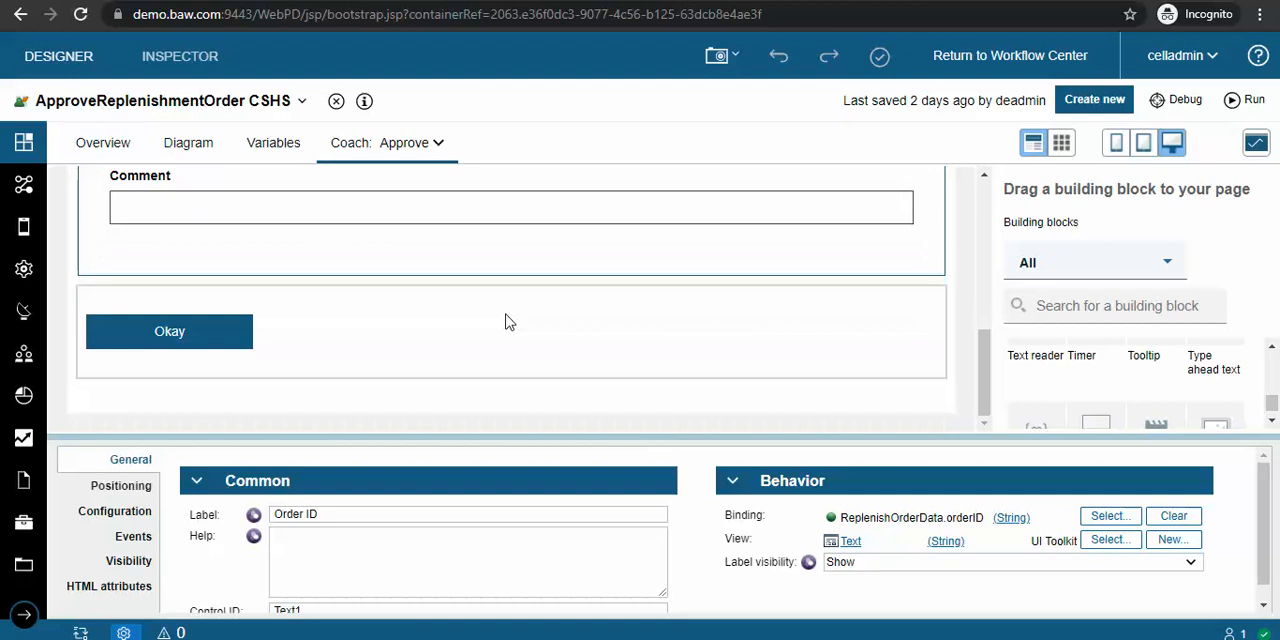
{"action": "left_click", "coordinate": [170, 331]}
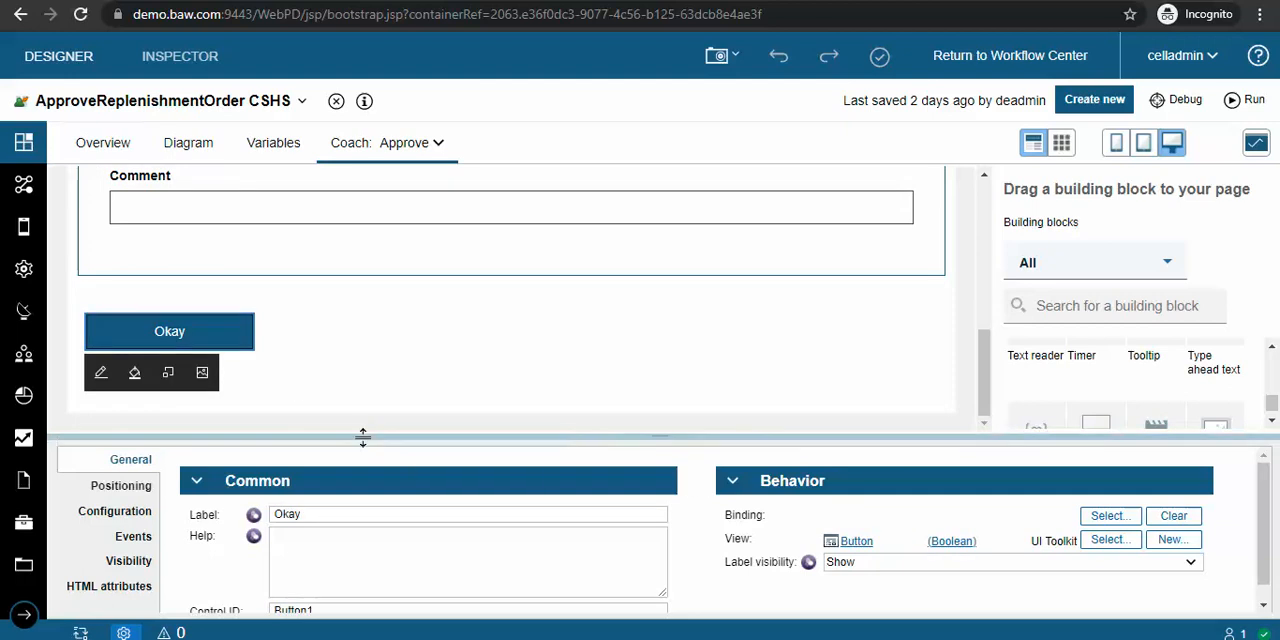
{"action": "left_click_drag", "start_coordinate": [363, 437], "coordinate": [337, 350]}
{"action": "left_click", "coordinate": [90, 424]}
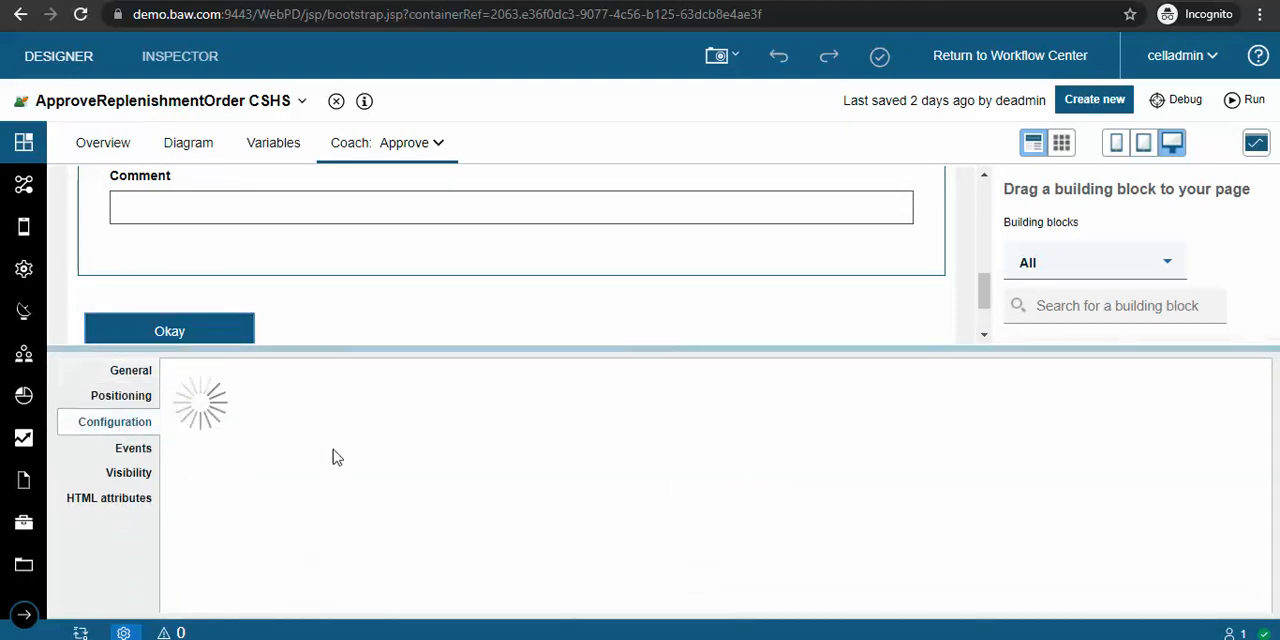
{"action": "scroll", "coordinate": [231, 289], "scroll_direction": "down", "scroll_amount": 1}
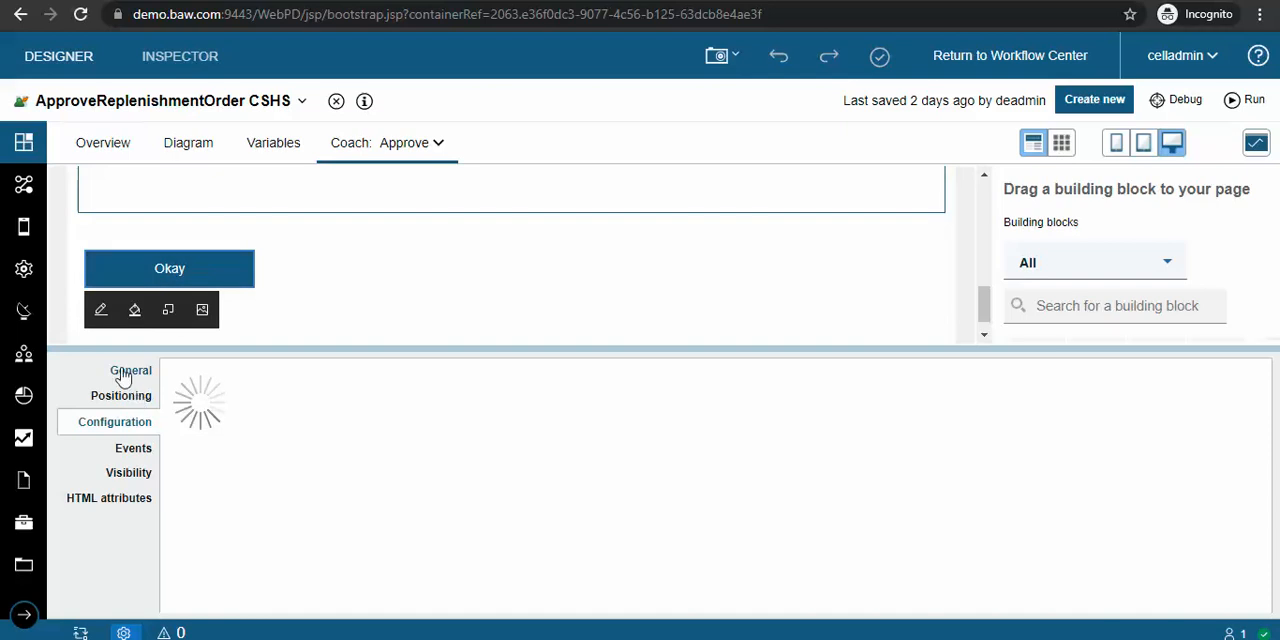
Step: Select the Comment field in the coach and shrink the properties area to reveal more of the layout
{"action": "scroll", "coordinate": [306, 300], "scroll_direction": "up", "scroll_amount": 1}
{"action": "left_click", "coordinate": [363, 258]}
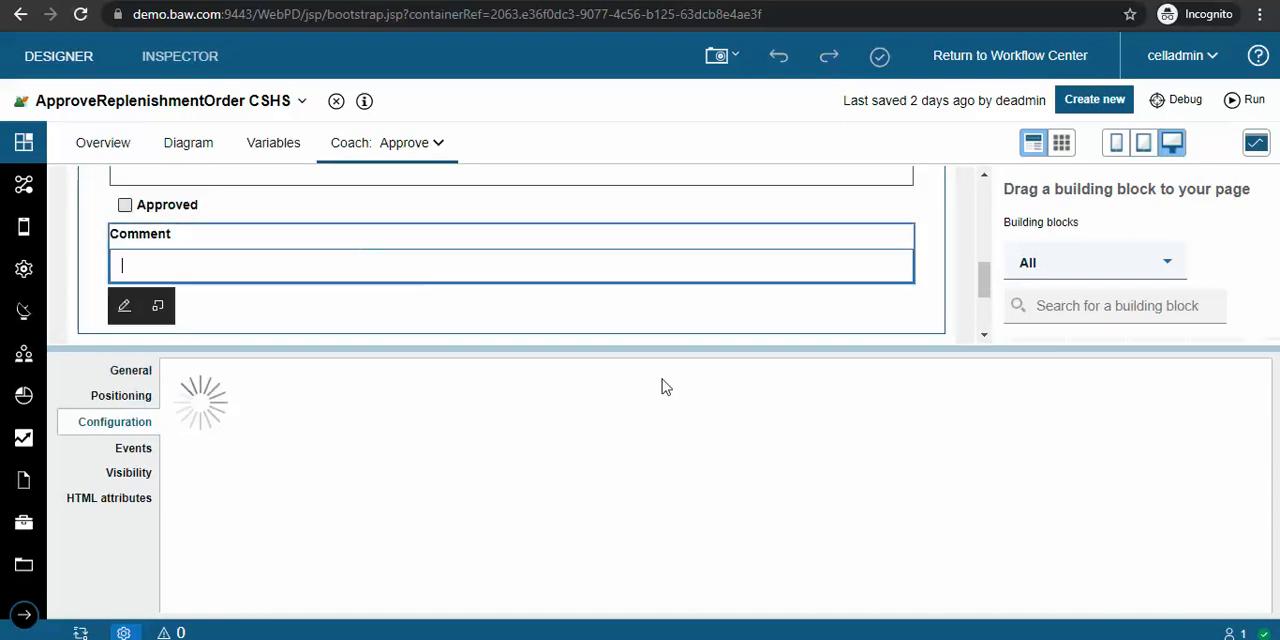
{"action": "left_click_drag", "start_coordinate": [686, 349], "coordinate": [689, 463]}
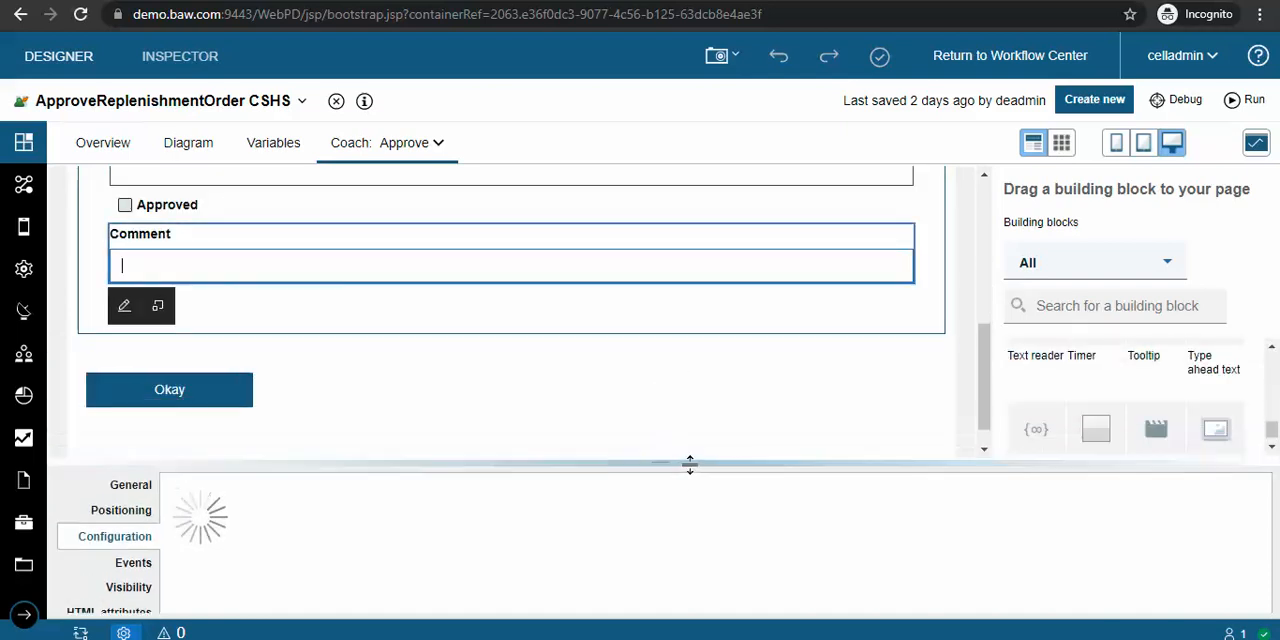
Step: Review the final building blocks in the list, hide the properties area and view the complete Approve coach layout
{"action": "scroll", "coordinate": [1154, 443], "scroll_direction": "down", "scroll_amount": 1}
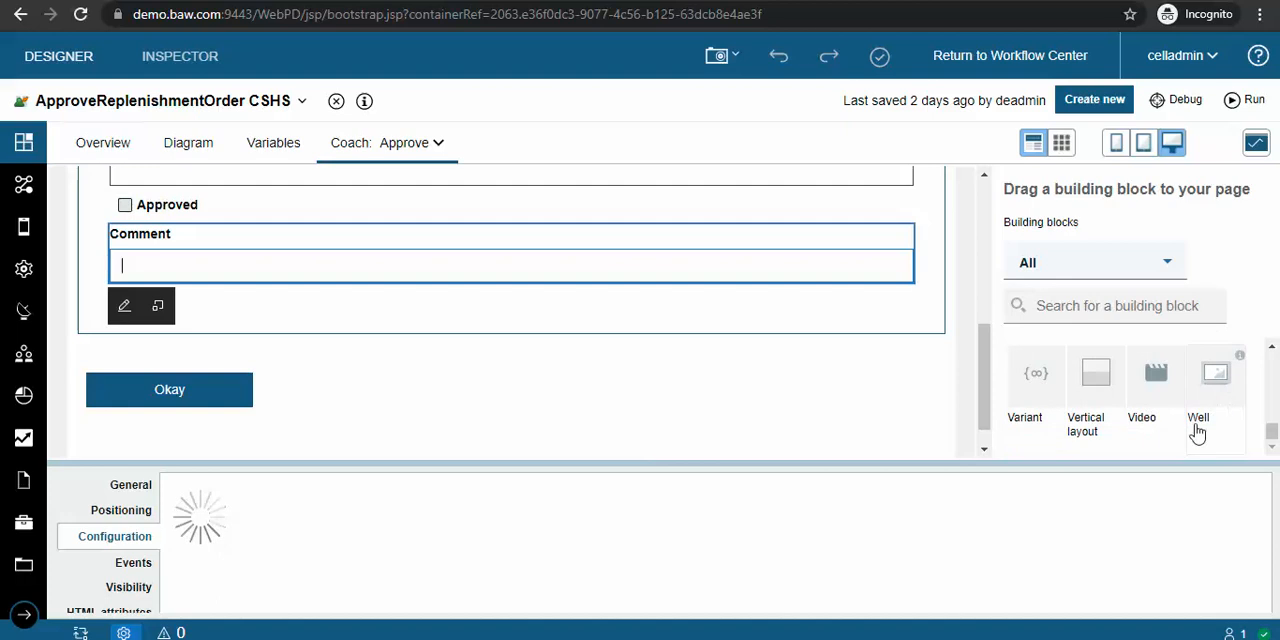
{"action": "left_click_drag", "start_coordinate": [1149, 465], "coordinate": [1152, 508]}
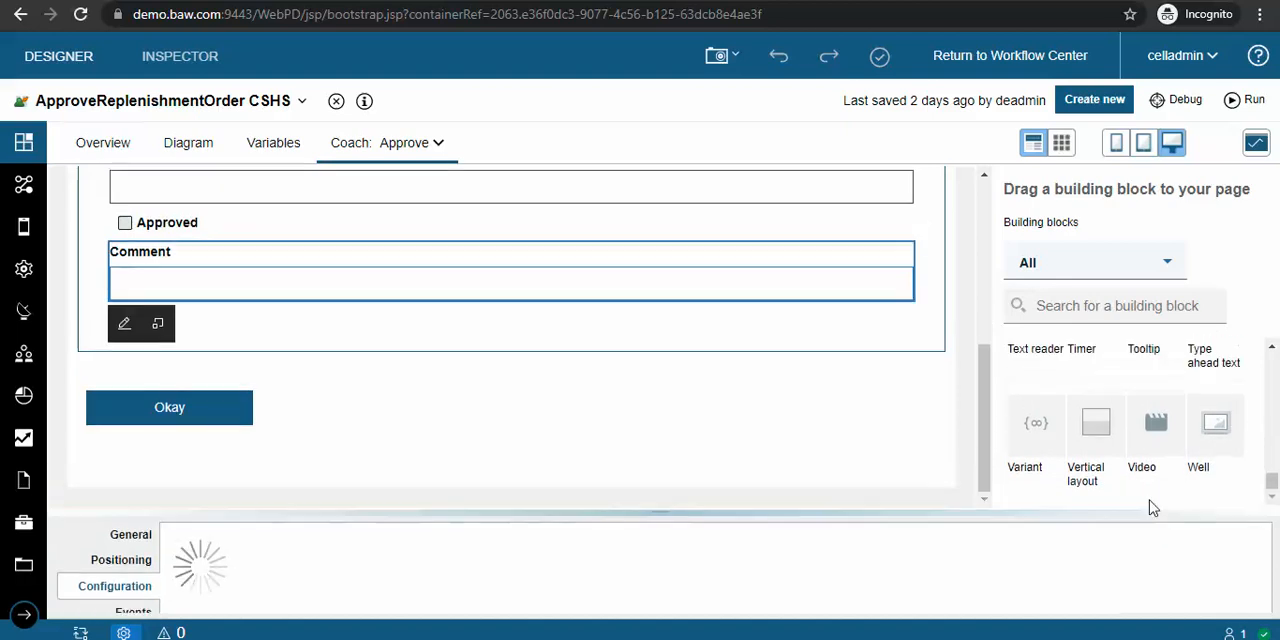
{"action": "scroll", "coordinate": [1146, 417], "scroll_direction": "up", "scroll_amount": 1}
{"action": "scroll", "coordinate": [1060, 452], "scroll_direction": "down", "scroll_amount": 1}
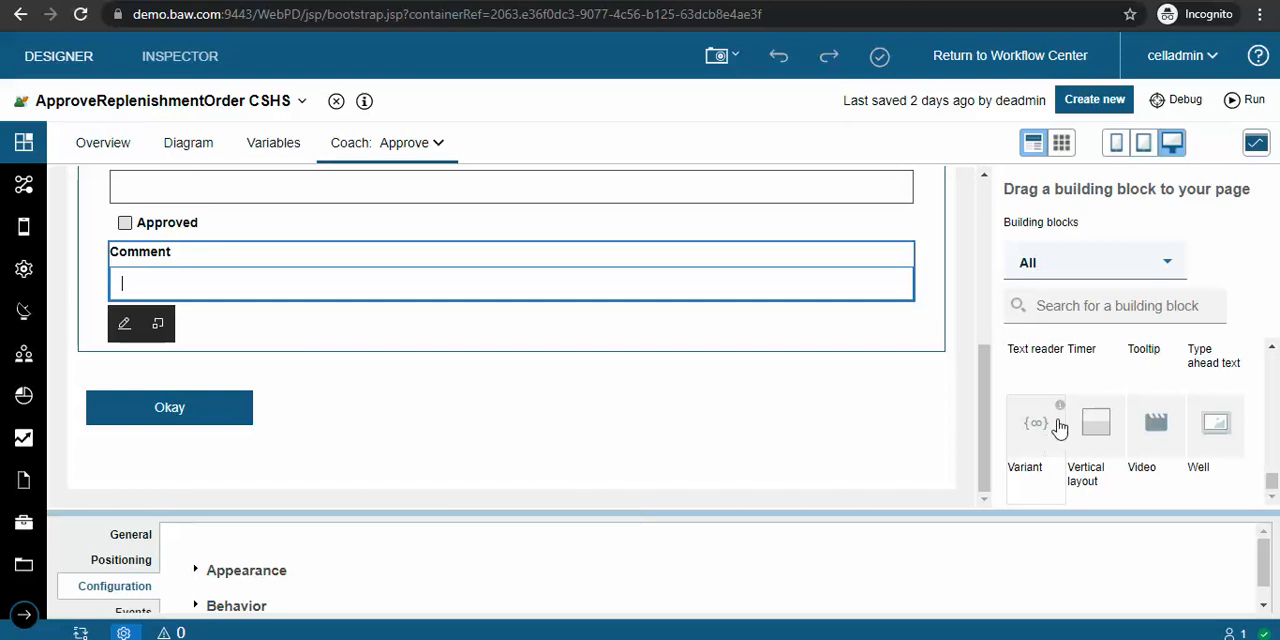
{"action": "scroll", "coordinate": [1042, 406], "scroll_direction": "up", "scroll_amount": 1}
{"action": "scroll", "coordinate": [1040, 406], "scroll_direction": "up", "scroll_amount": 2}
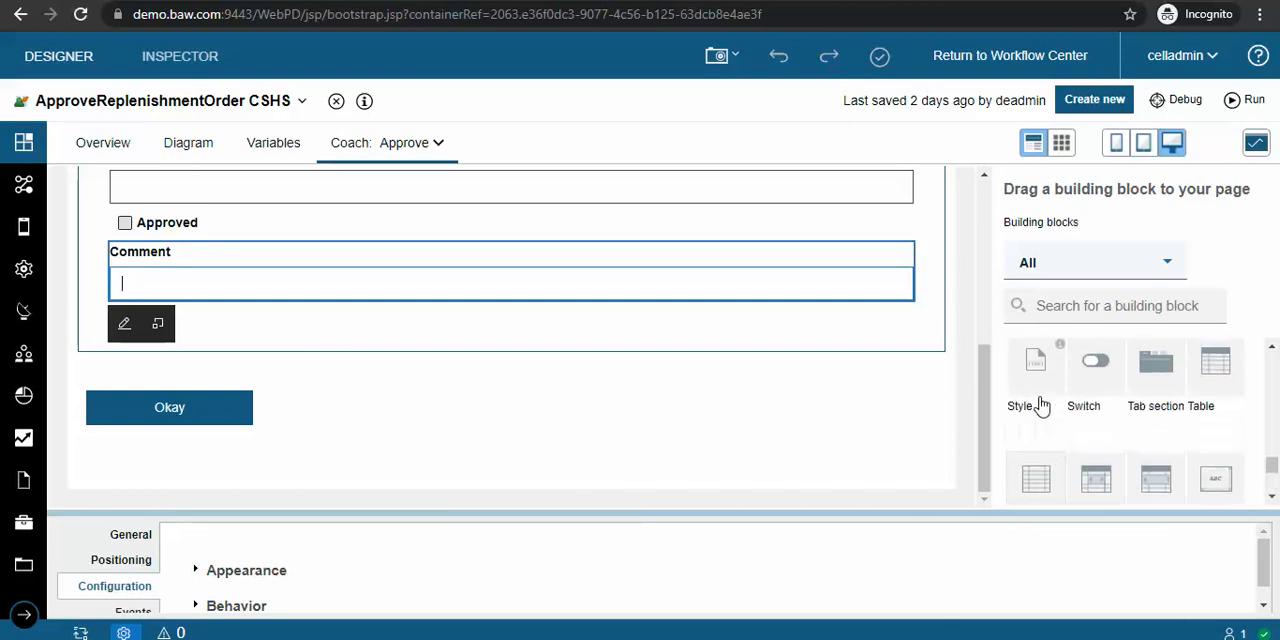
{"action": "scroll", "coordinate": [1040, 406], "scroll_direction": "down", "scroll_amount": 2}
{"action": "mouse_move", "coordinate": [1062, 413]}
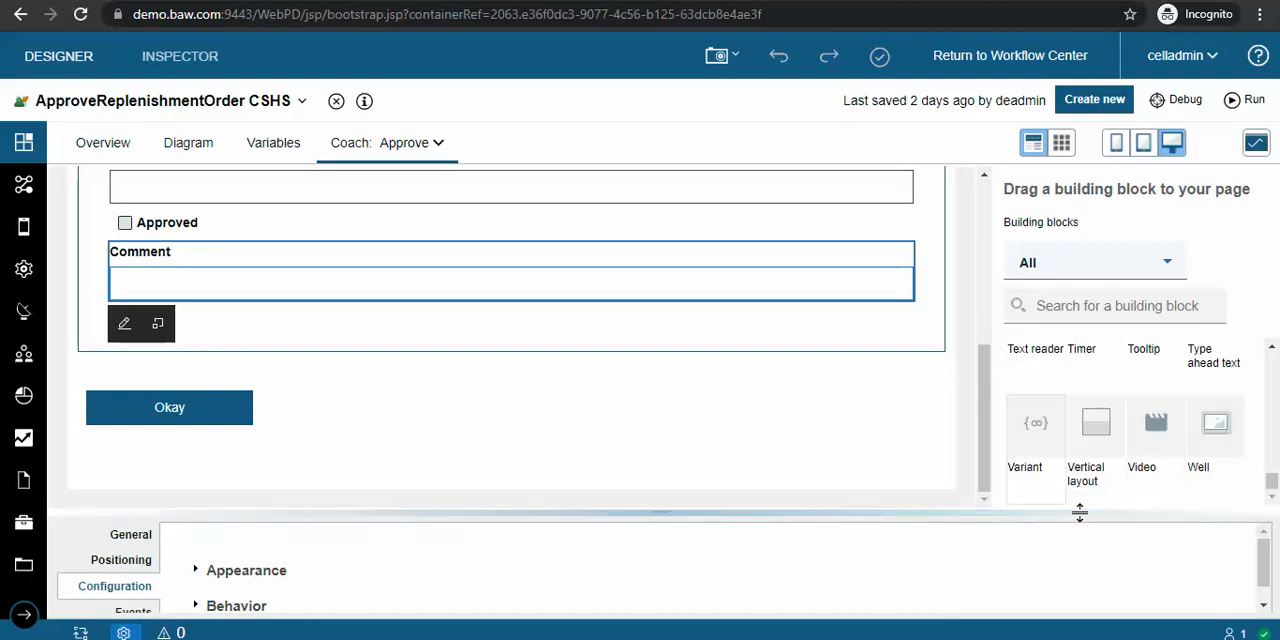
{"action": "left_click", "coordinate": [123, 633]}
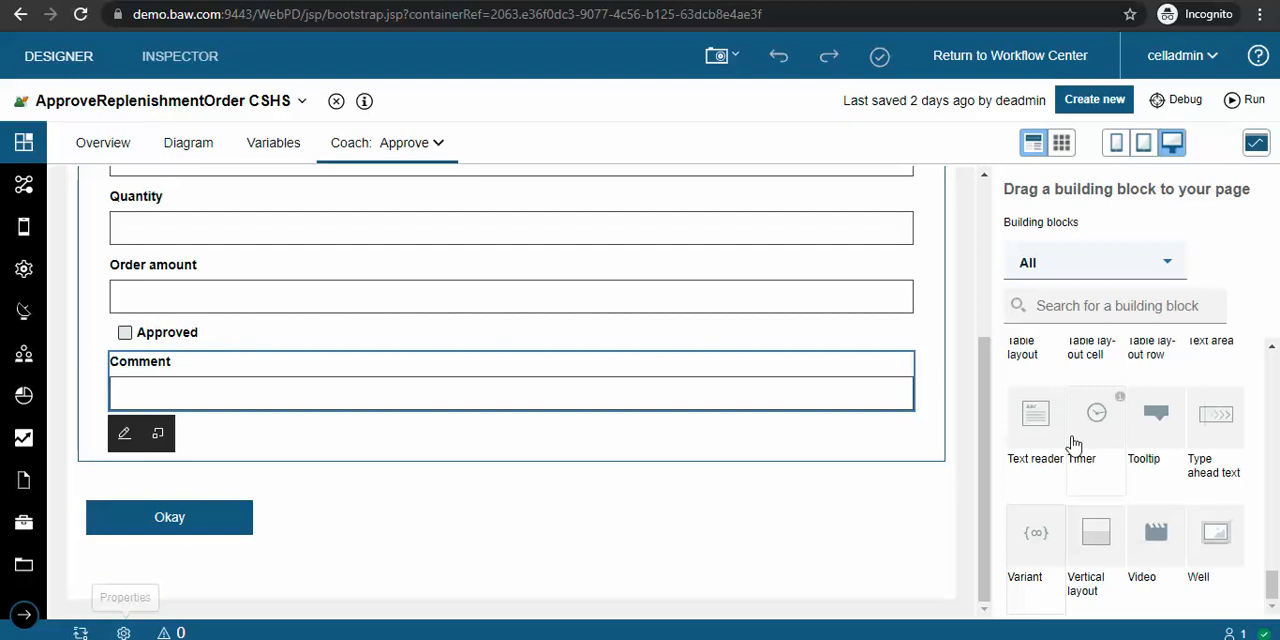
{"action": "mouse_move", "coordinate": [1040, 538]}
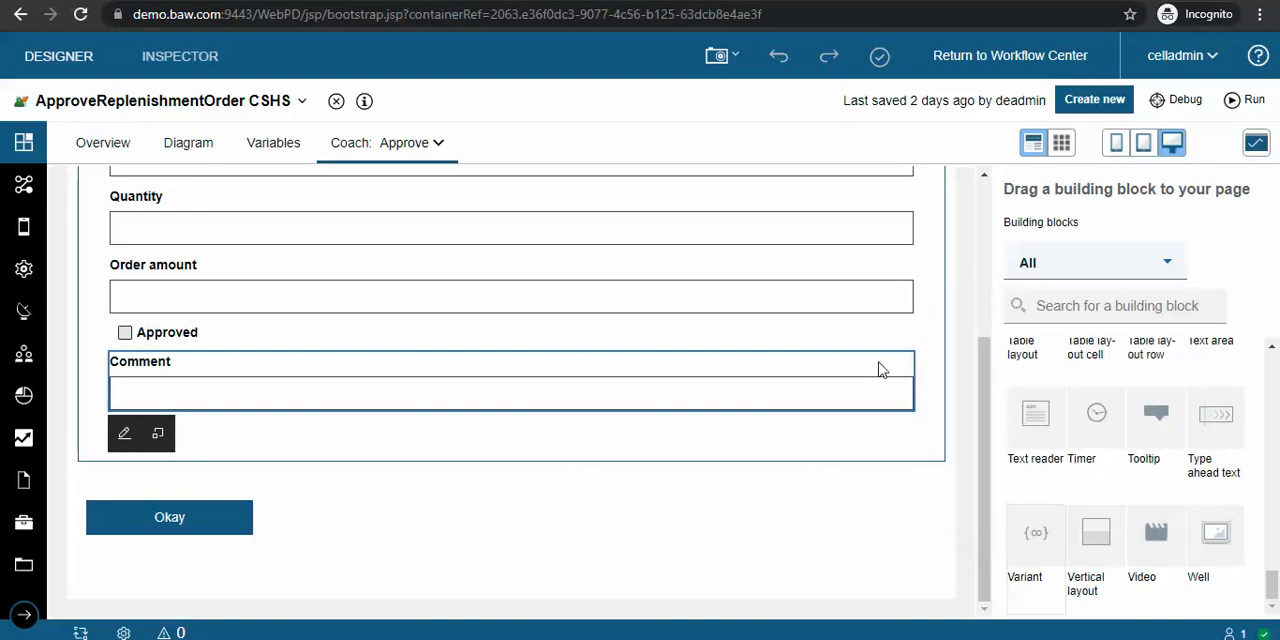
{"action": "scroll", "coordinate": [880, 370], "scroll_direction": "up", "scroll_amount": 3}
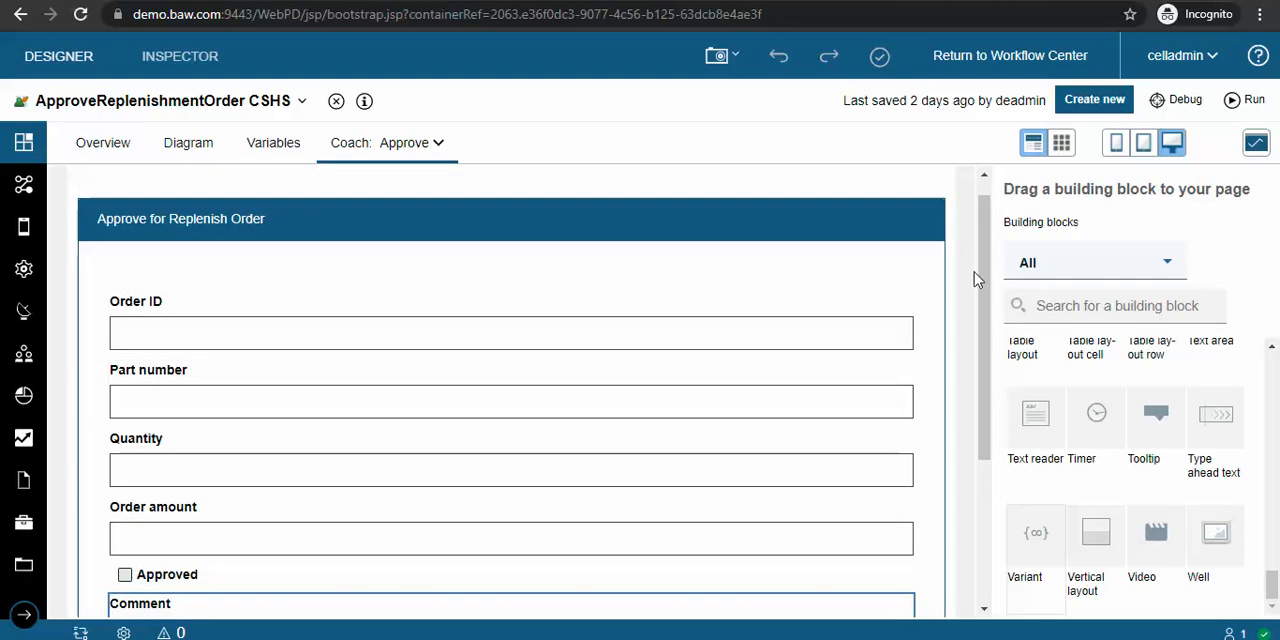
{"action": "scroll", "coordinate": [977, 280], "scroll_direction": "up", "scroll_amount": 1}
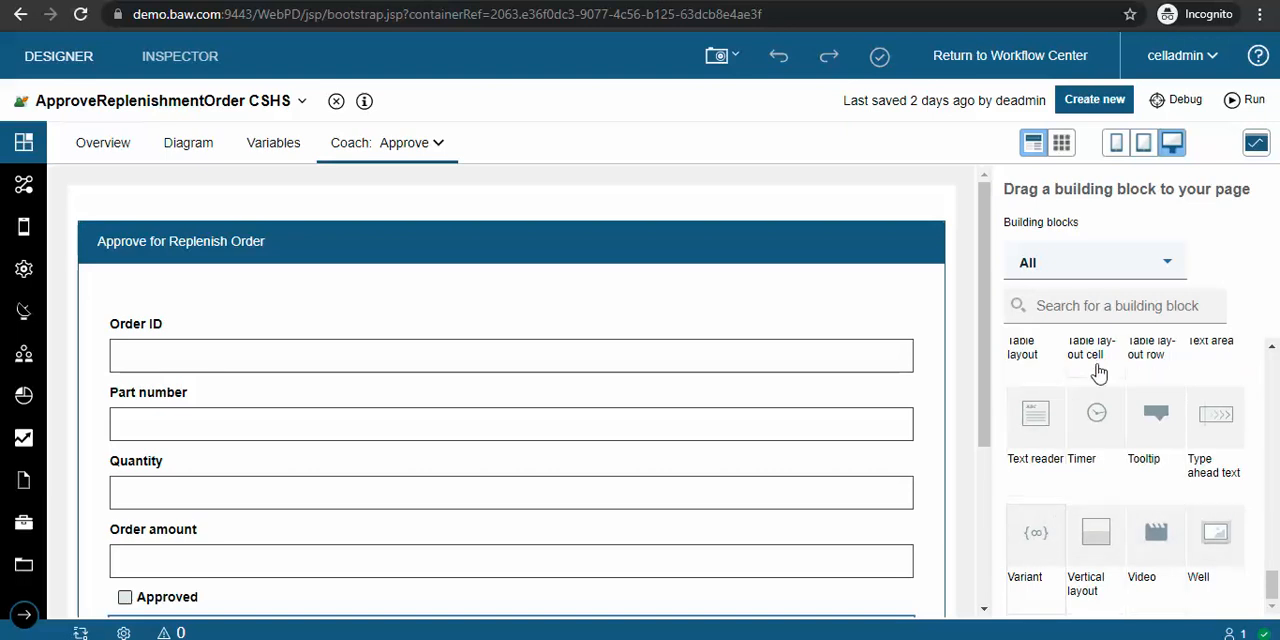
Step: Browse the process and user interface artifacts in the project library, then collapse it
{"action": "left_click", "coordinate": [22, 190]}
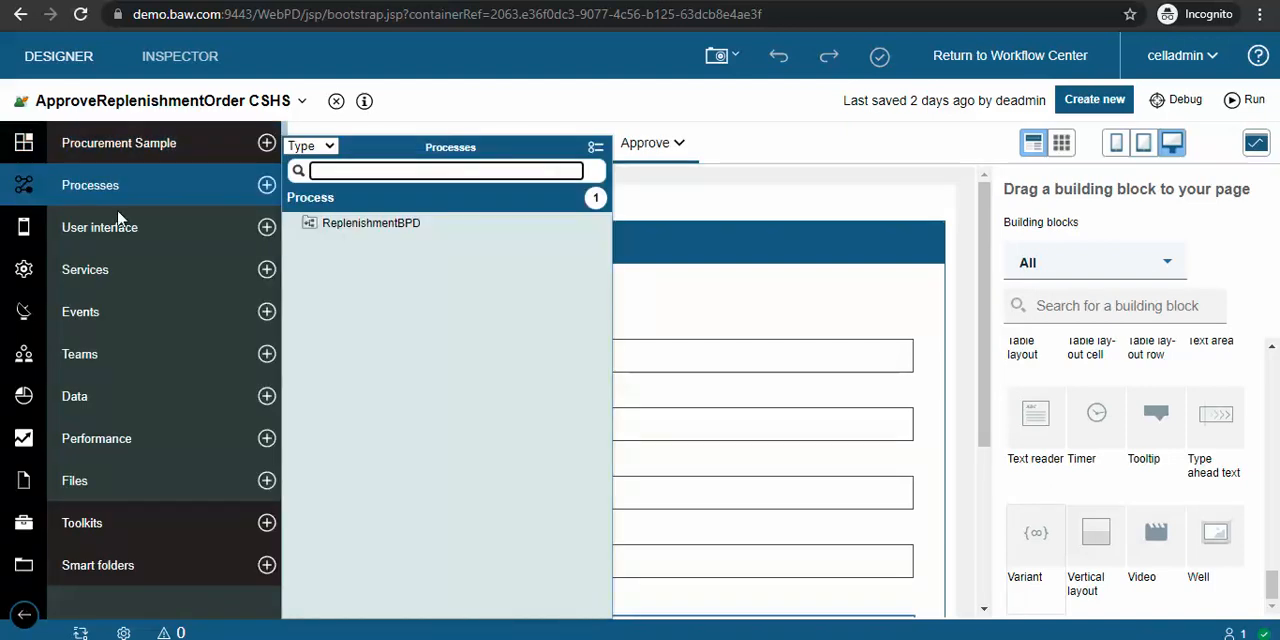
{"action": "left_click", "coordinate": [148, 230]}
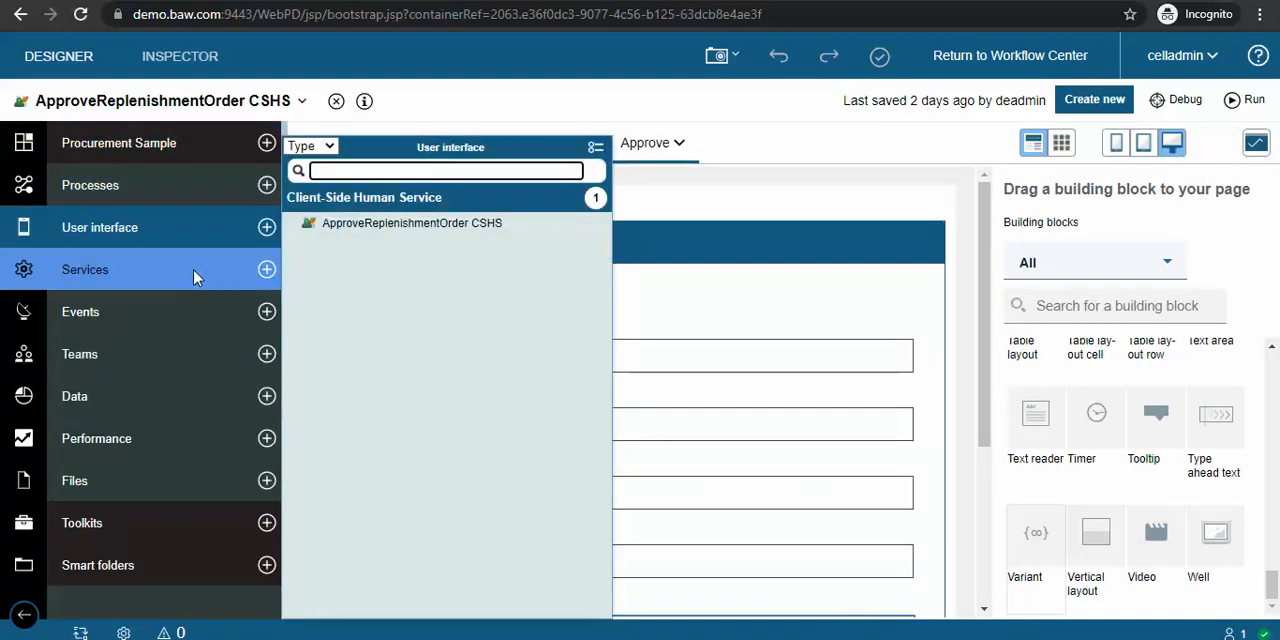
{"action": "left_click", "coordinate": [676, 101]}
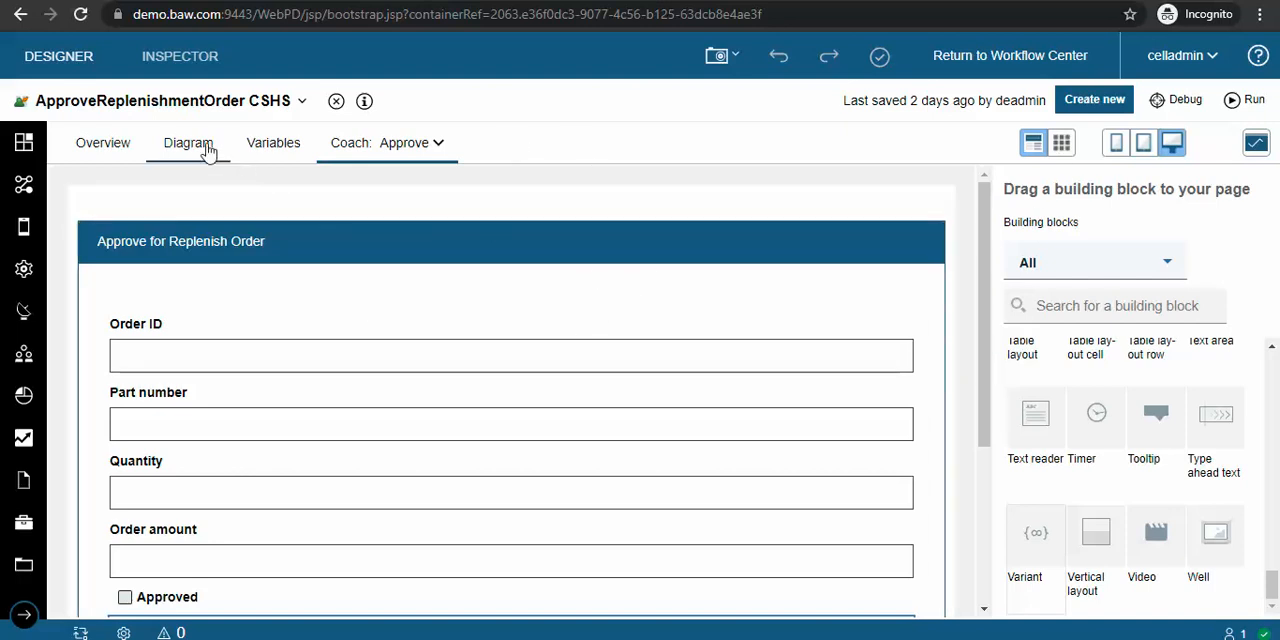
Step: Switch to the open ReplenishmentBPD process and run it to start an instance in the Inspector
{"action": "left_click", "coordinate": [168, 106]}
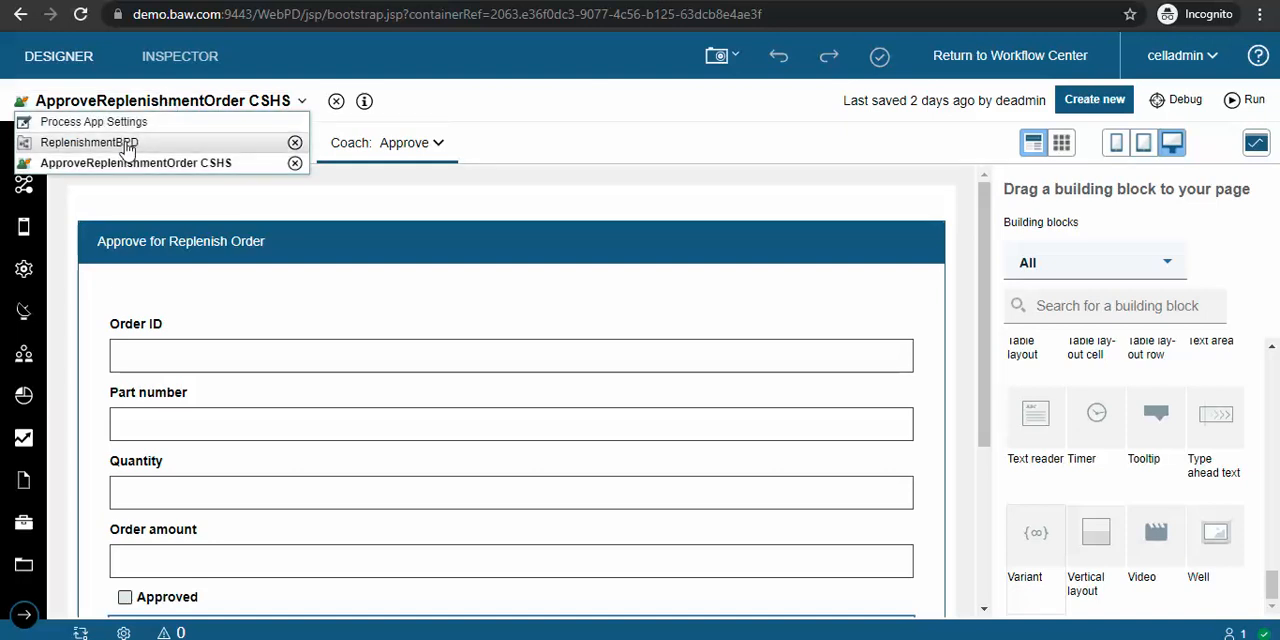
{"action": "left_click", "coordinate": [89, 142]}
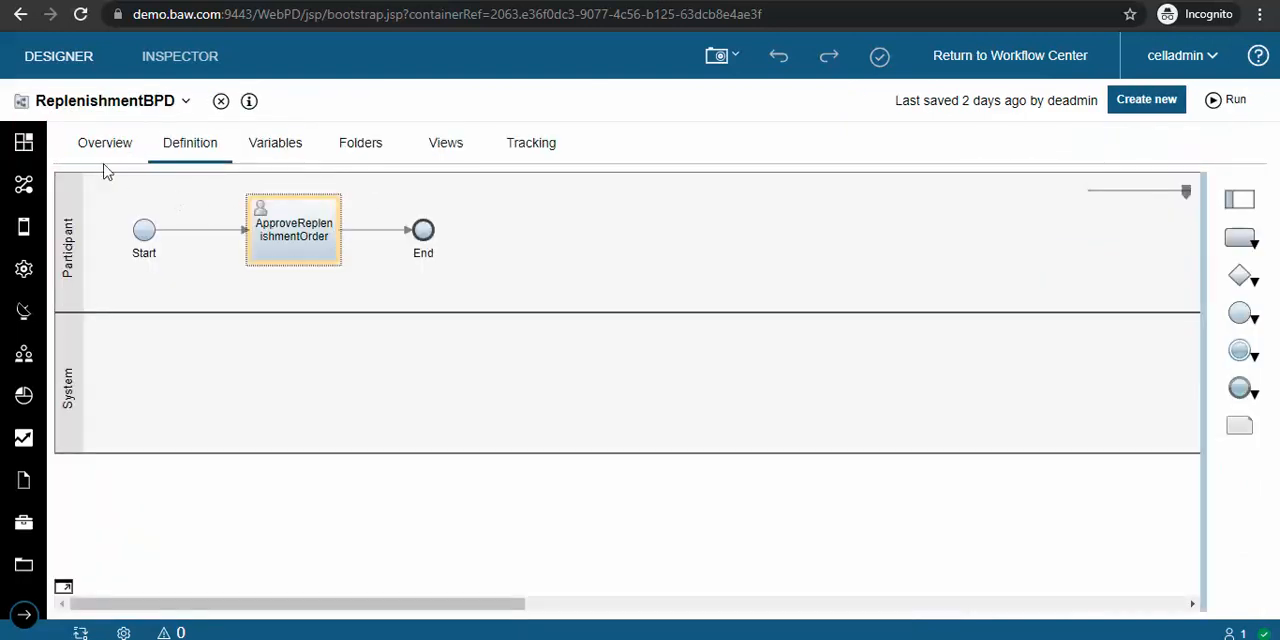
{"action": "left_click", "coordinate": [1235, 102]}
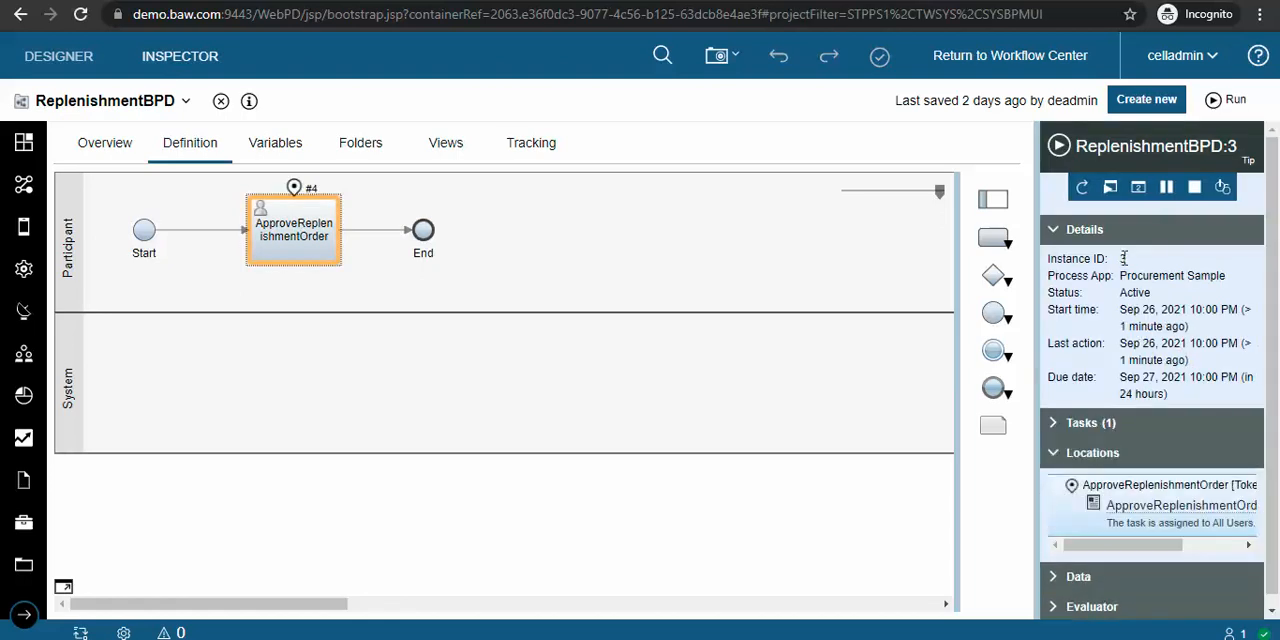
Step: Examine the running instance's details and the run and debug options of its ApproveReplenishmentOrder task
{"action": "scroll", "coordinate": [1137, 343], "scroll_direction": "down", "scroll_amount": 1}
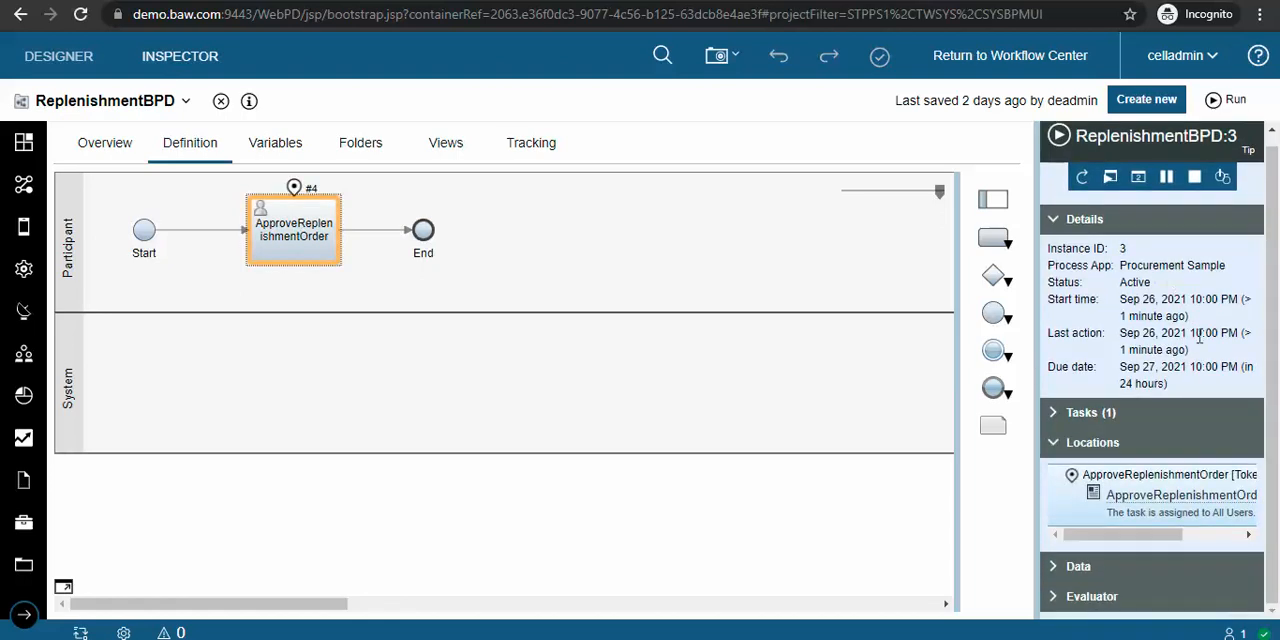
{"action": "scroll", "coordinate": [1150, 500], "scroll_direction": "right", "scroll_amount": 3}
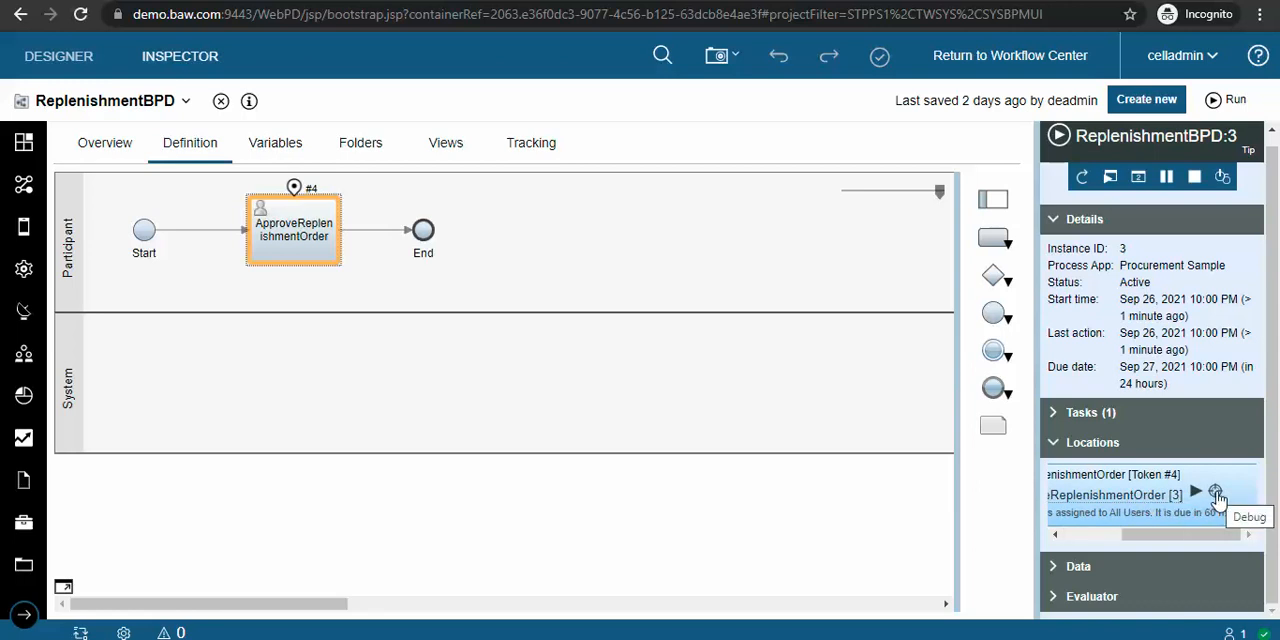
{"action": "scroll", "coordinate": [1185, 350], "scroll_direction": "up", "scroll_amount": 1}
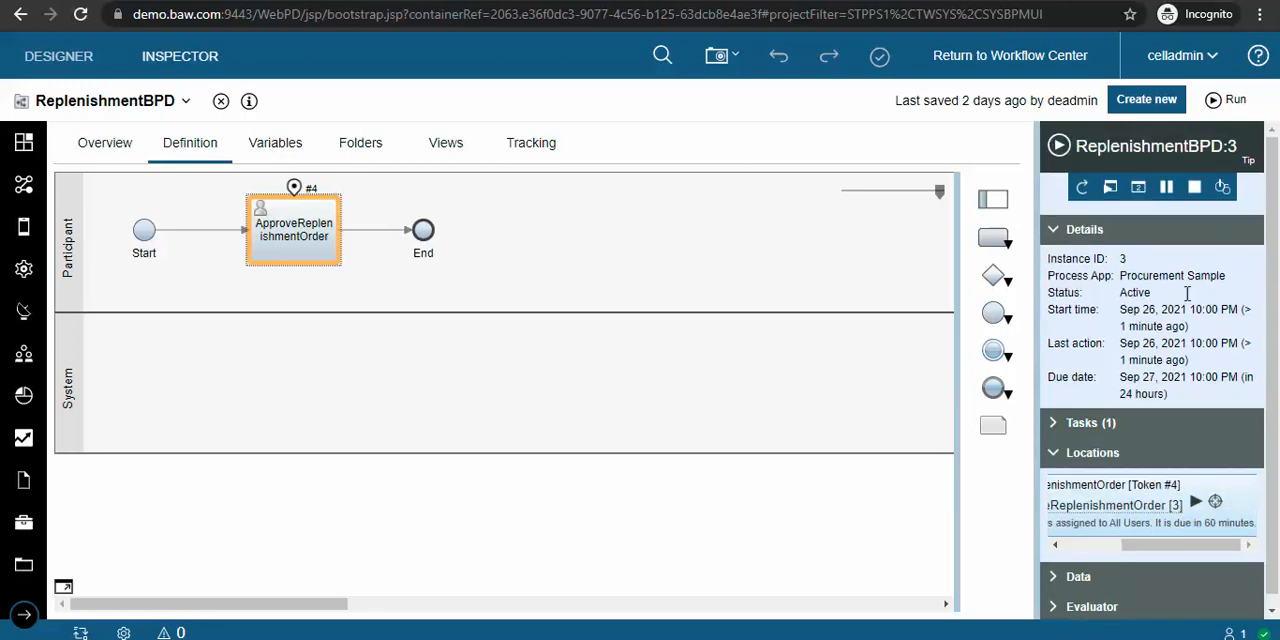
Step: Expand the Evaluator of the running process instance and activate its Script field
{"action": "scroll", "coordinate": [1187, 292], "scroll_direction": "down", "scroll_amount": 1}
{"action": "left_click", "coordinate": [1087, 598]}
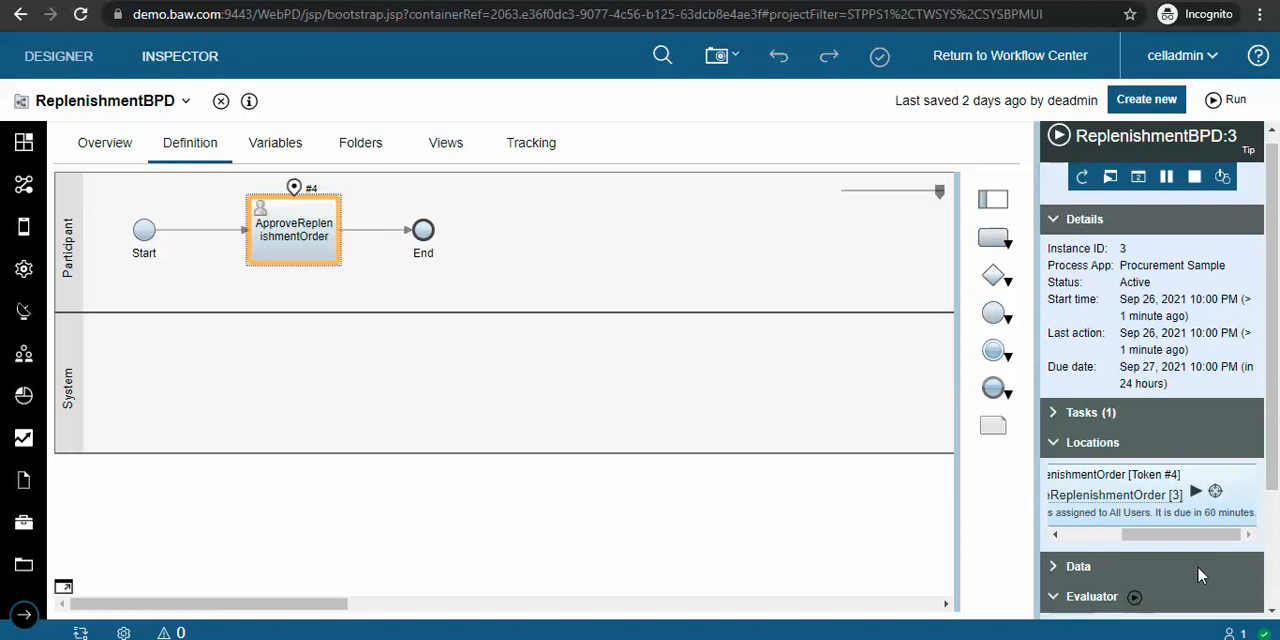
{"action": "left_click", "coordinate": [1120, 496]}
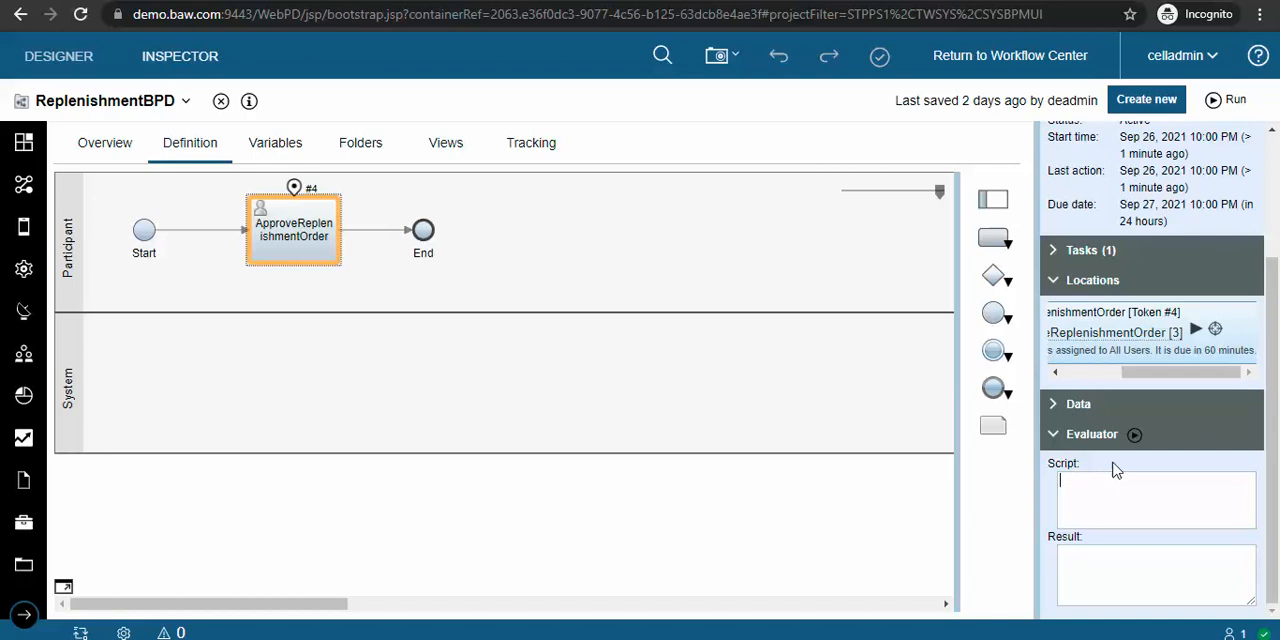
Step: Expand the running instance's Data section to examine the ReplenishOrderData variable's fields, and select the ApproveReplenishmentOrder task in the diagram
{"action": "left_click", "coordinate": [1075, 405]}
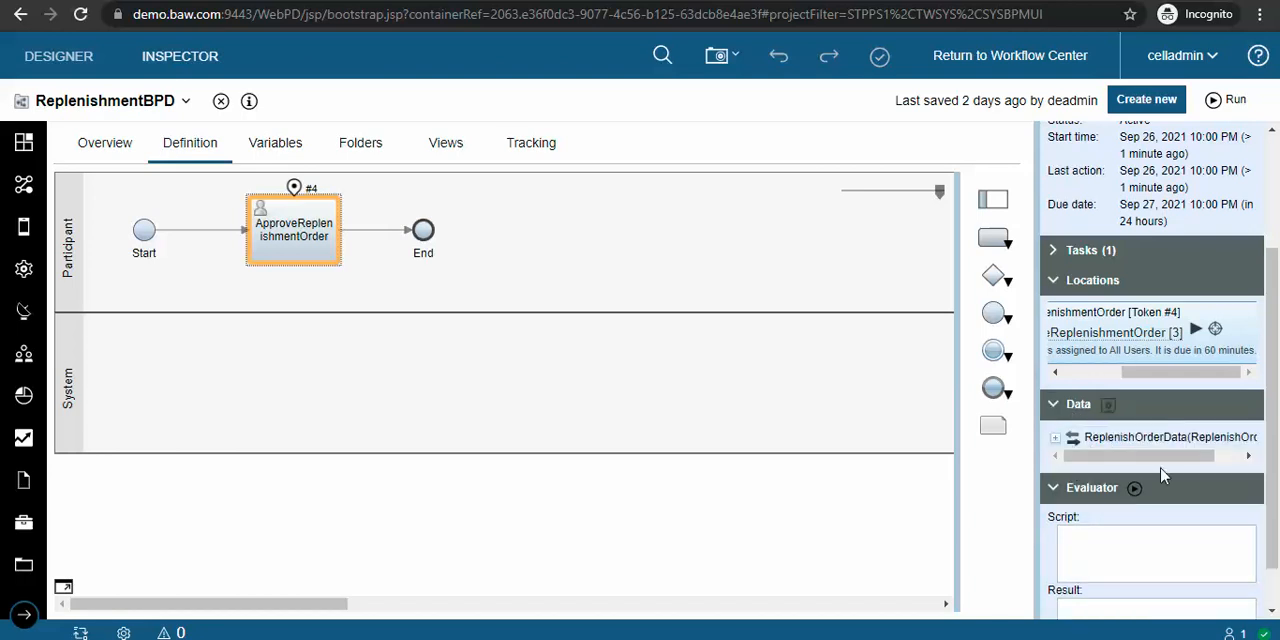
{"action": "left_click", "coordinate": [1055, 430]}
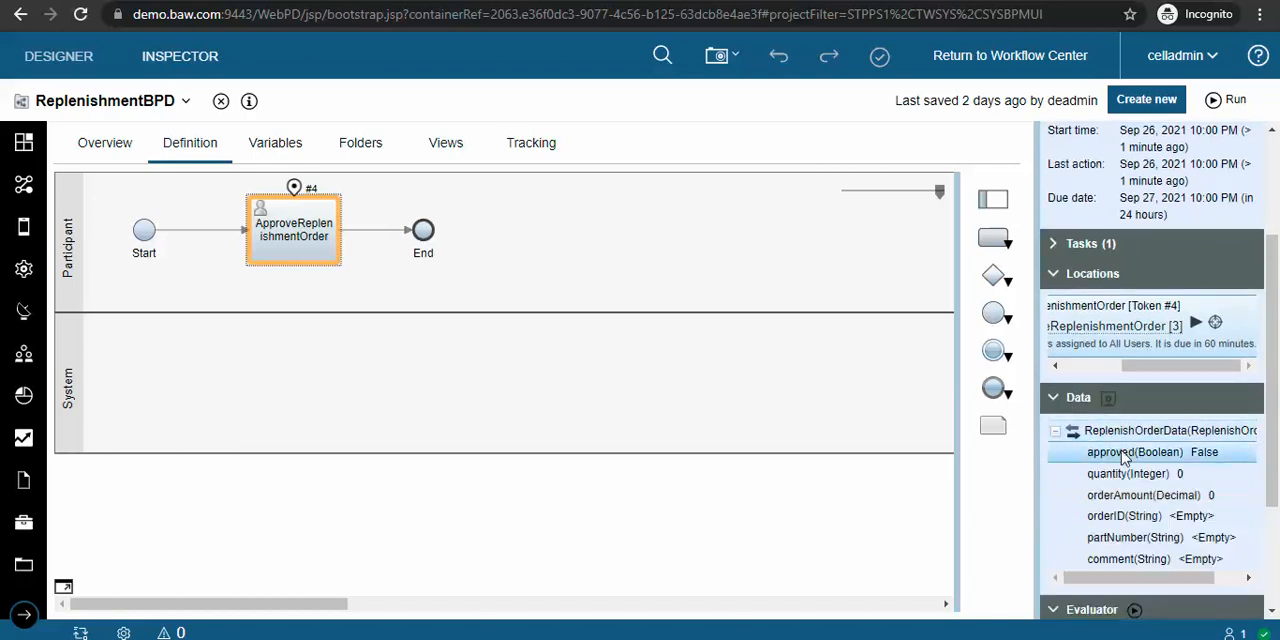
{"action": "left_click", "coordinate": [1205, 368]}
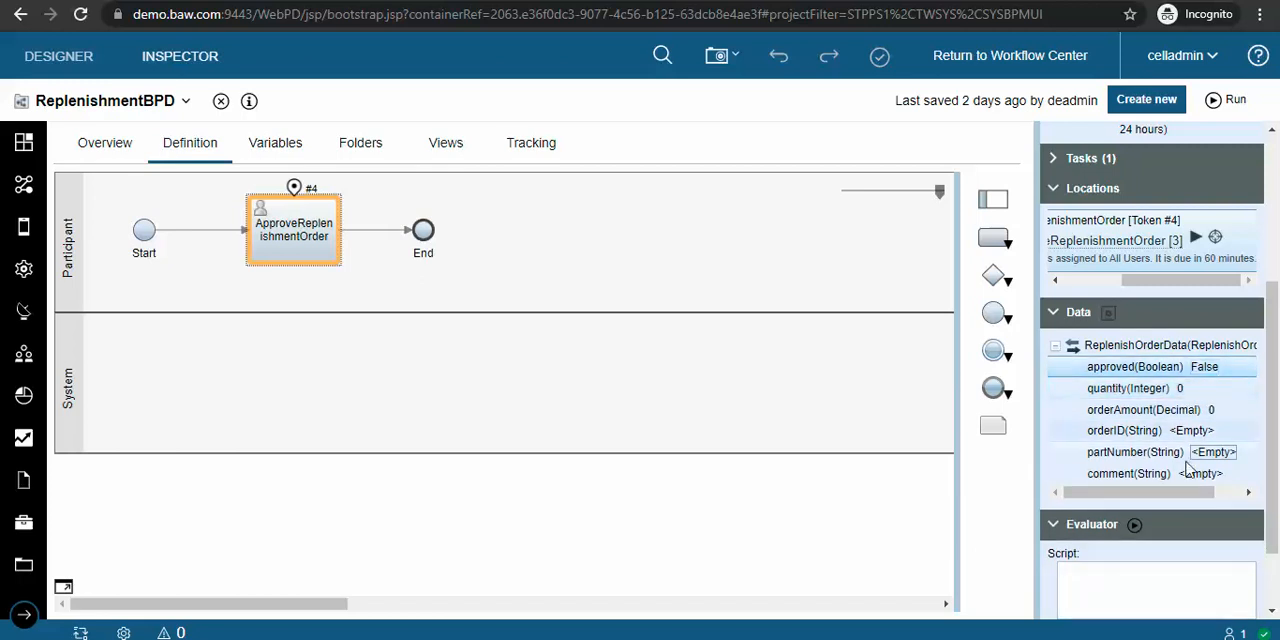
{"action": "scroll", "coordinate": [1177, 477], "scroll_direction": "up", "scroll_amount": 5}
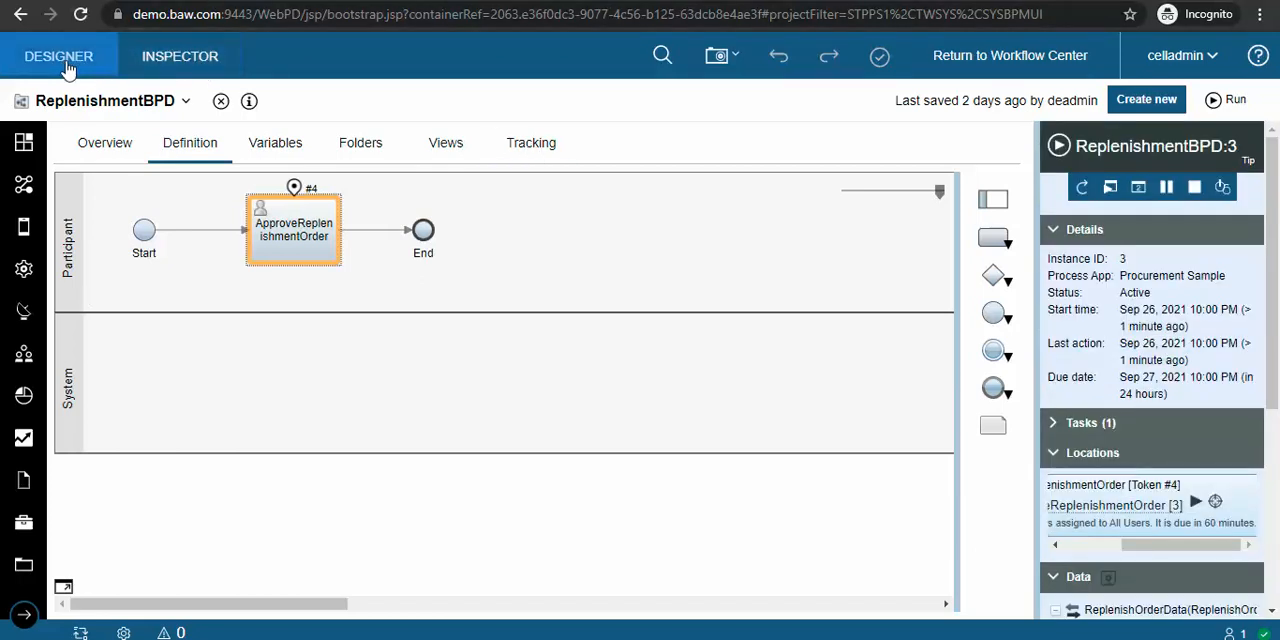
{"action": "left_click", "coordinate": [297, 226]}
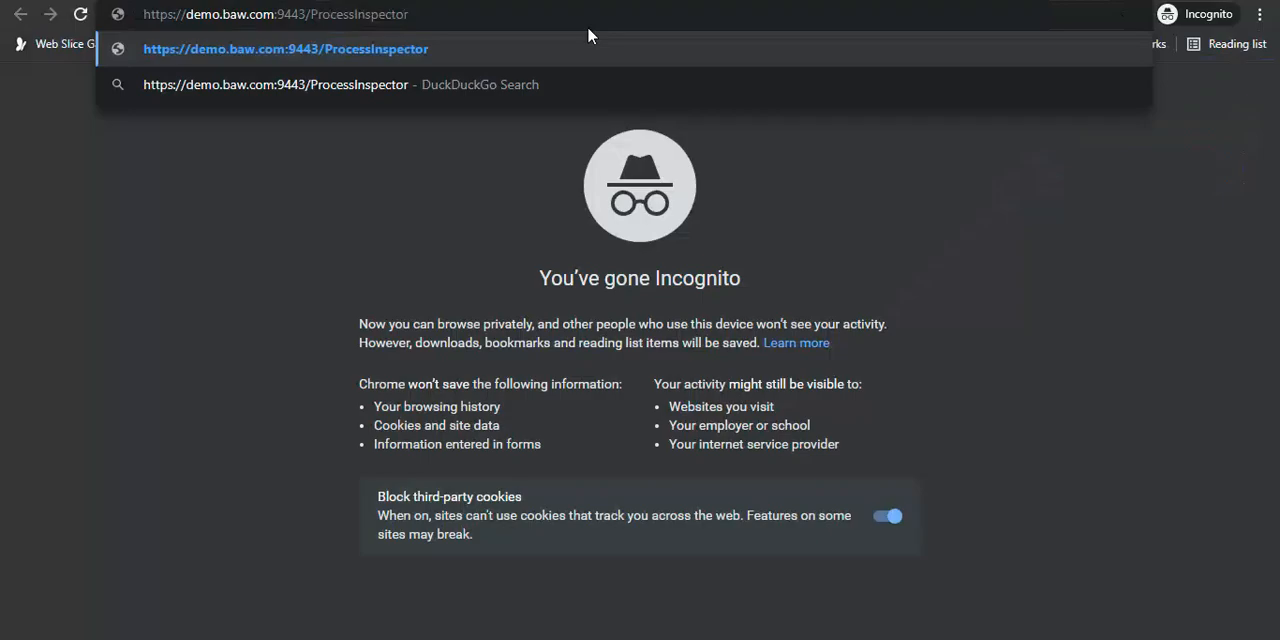
Step: Switch to the Process Inspector in the Process Admin Console, search all process instances, and examine the ReplenishmentBPD instance's details and tasks
{"action": "key", "text": "Return"}
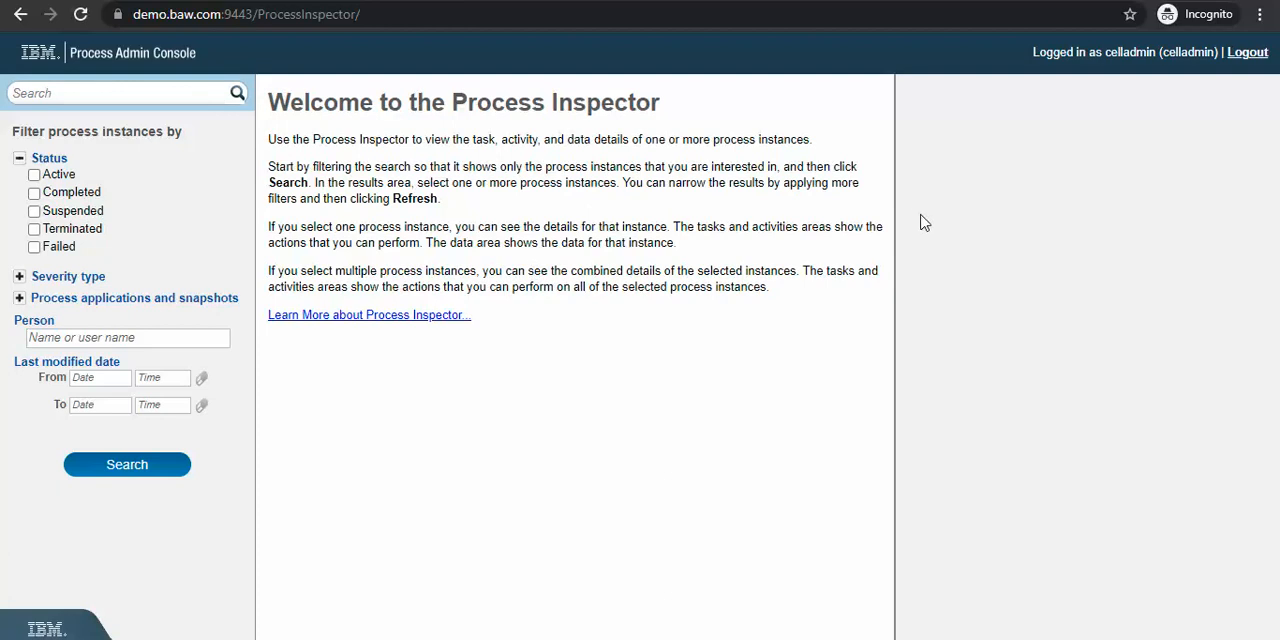
{"action": "left_click", "coordinate": [238, 93]}
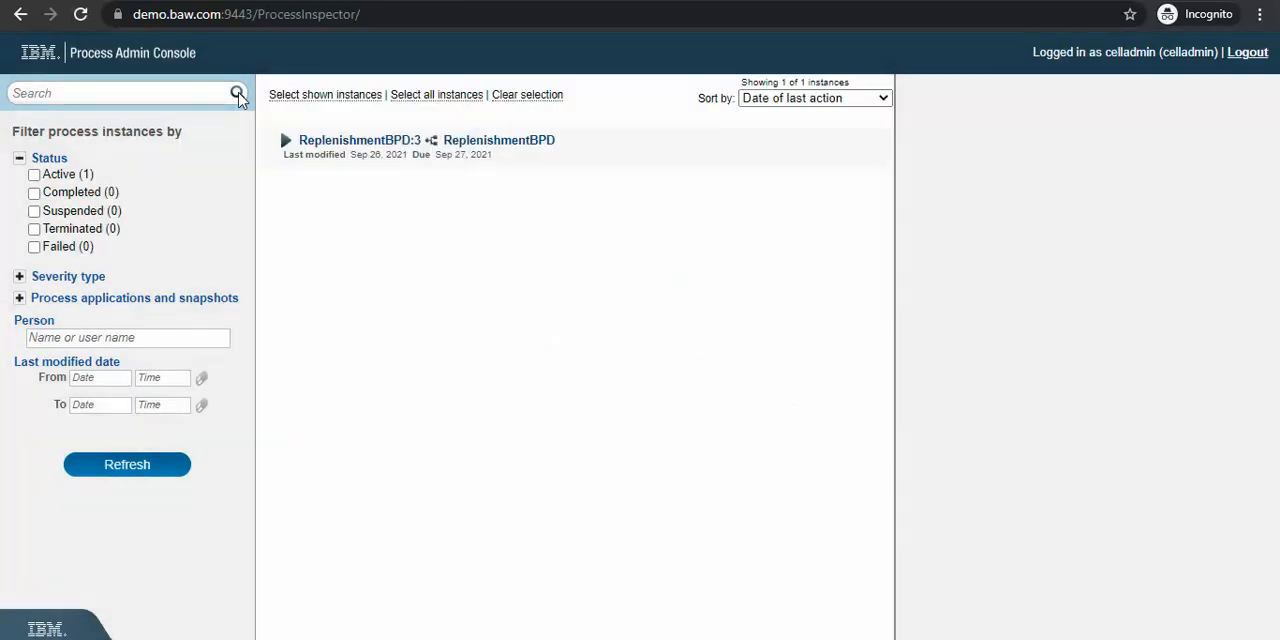
{"action": "left_click", "coordinate": [474, 163]}
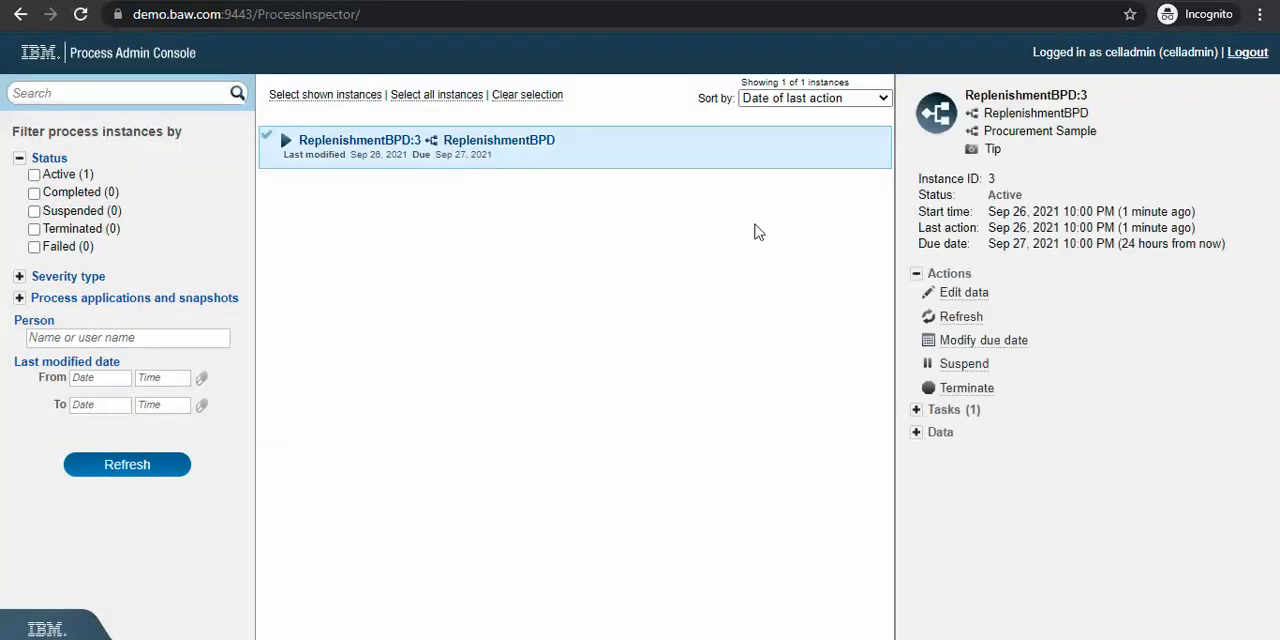
{"action": "left_click", "coordinate": [938, 416]}
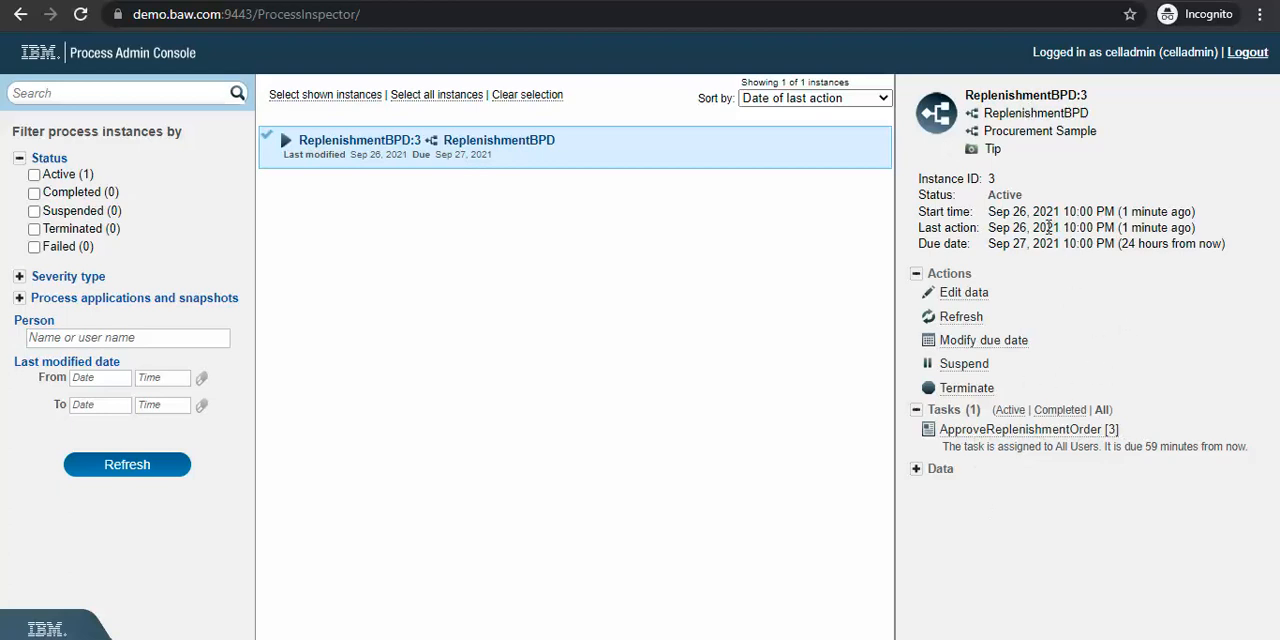
{"action": "left_click_drag", "start_coordinate": [1046, 227], "coordinate": [1130, 228]}
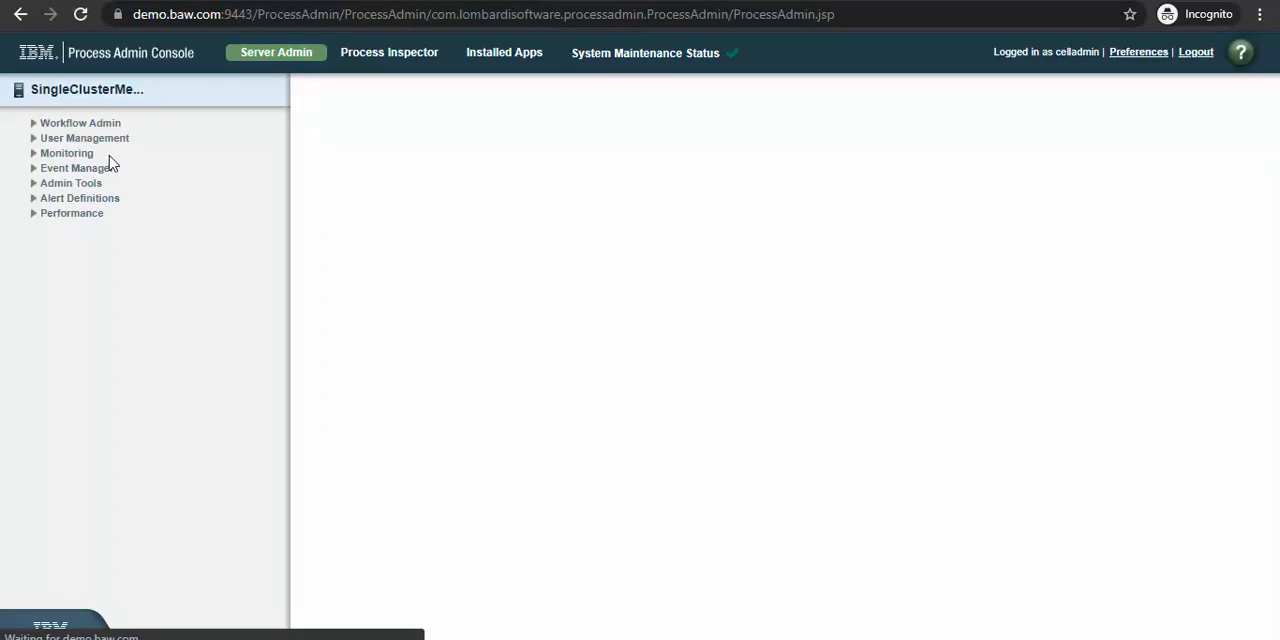
Step: In the Server Admin console, view the Workflow Admin pages for Manage Caches, Task Cleanup and the Health Management commands
{"action": "left_click", "coordinate": [33, 125]}
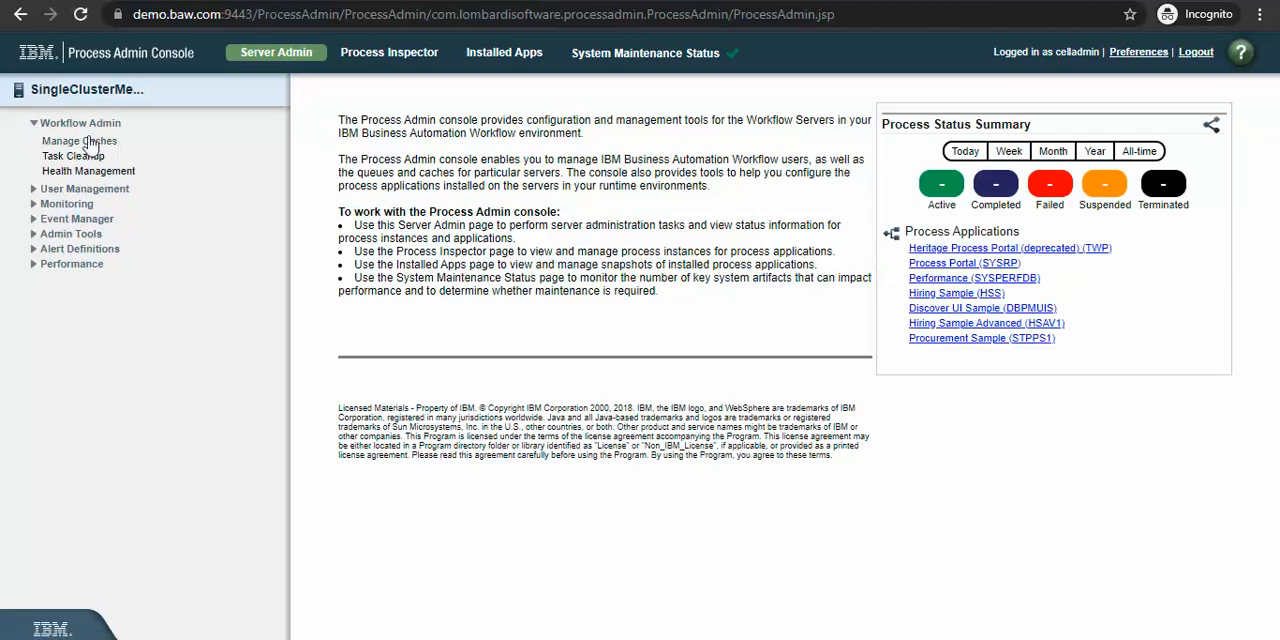
{"action": "left_click", "coordinate": [77, 146]}
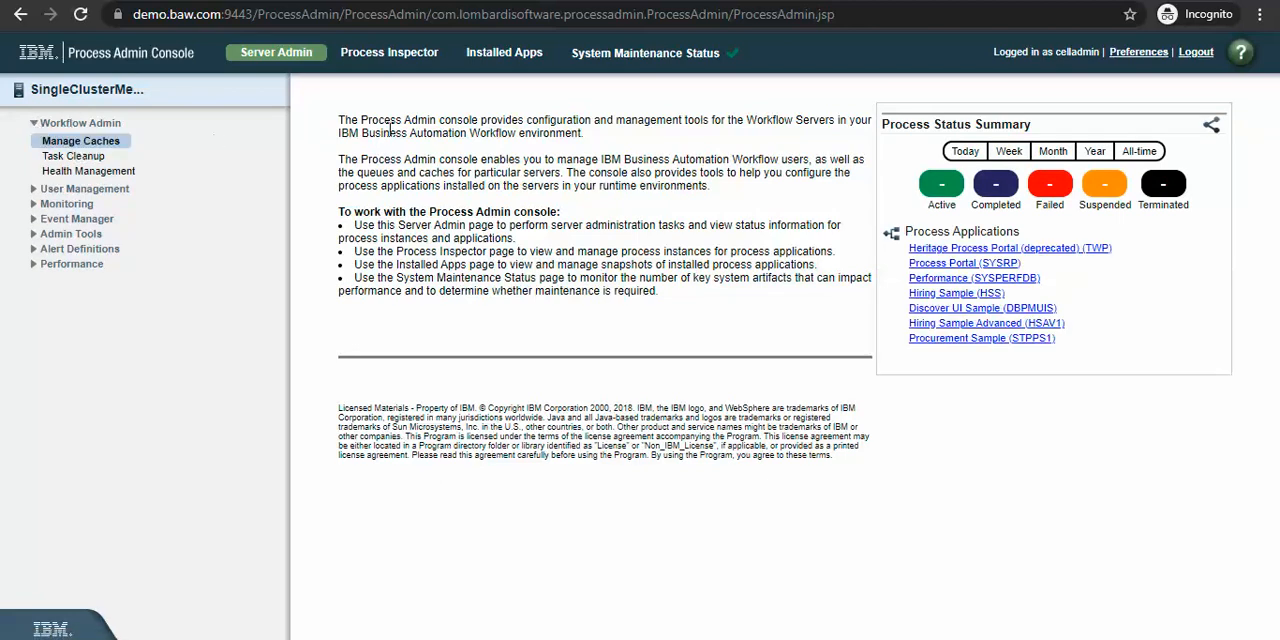
{"action": "left_click", "coordinate": [95, 146]}
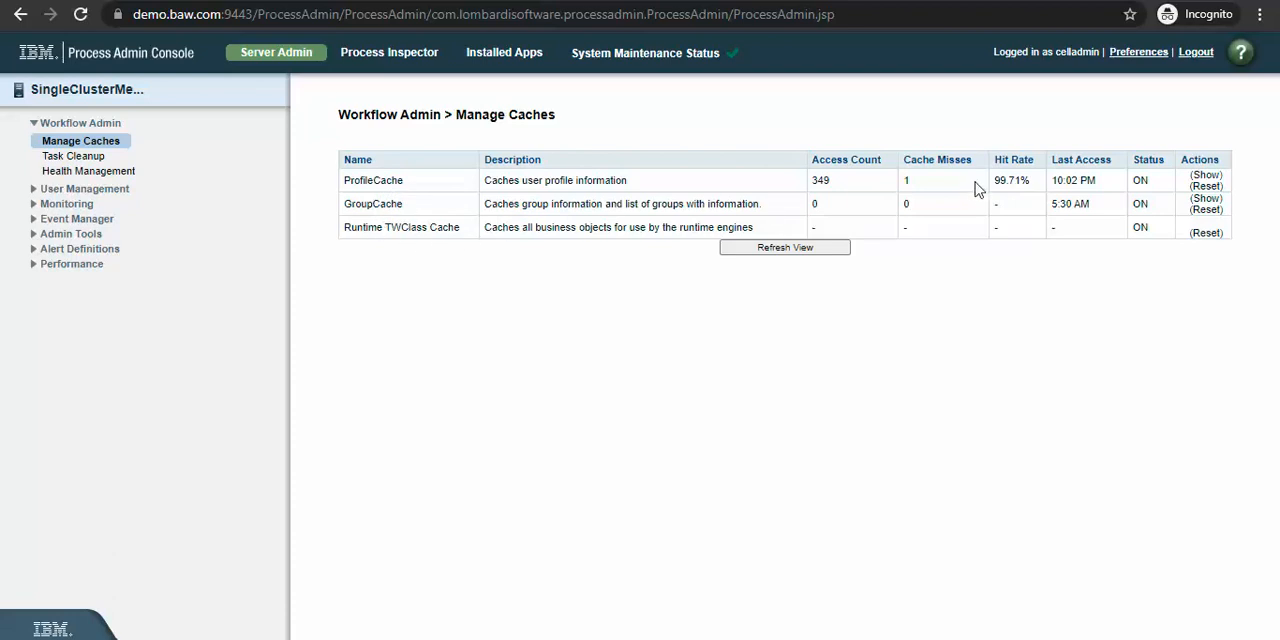
{"action": "left_click", "coordinate": [74, 157]}
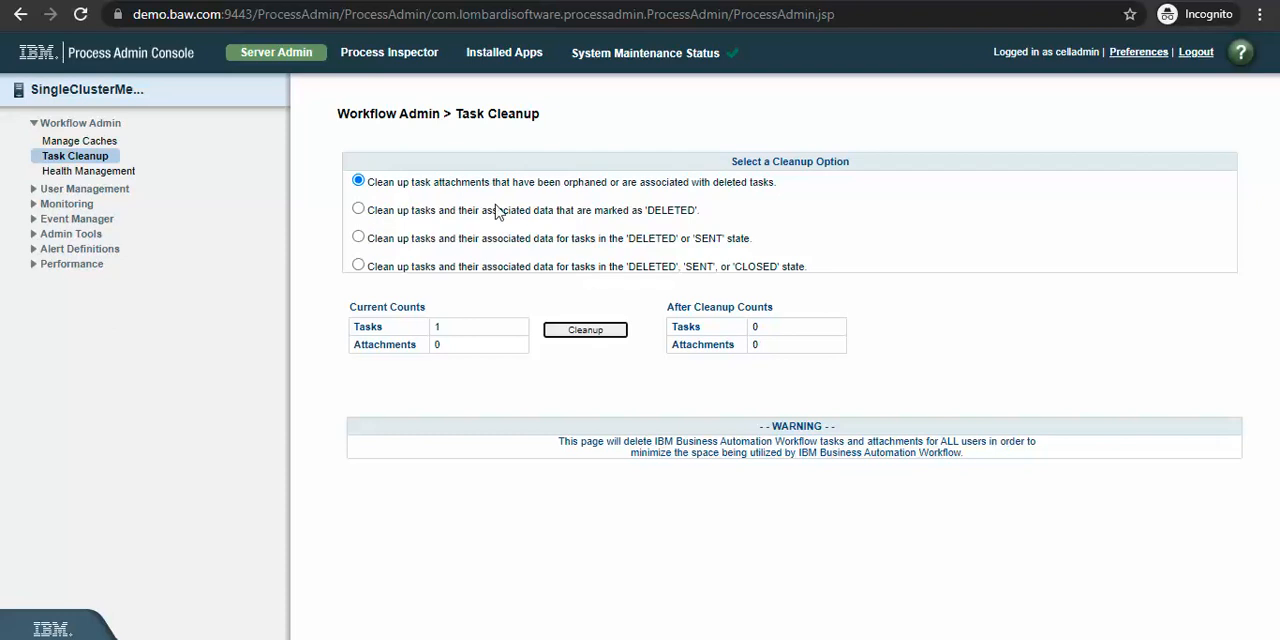
{"action": "left_click", "coordinate": [49, 174]}
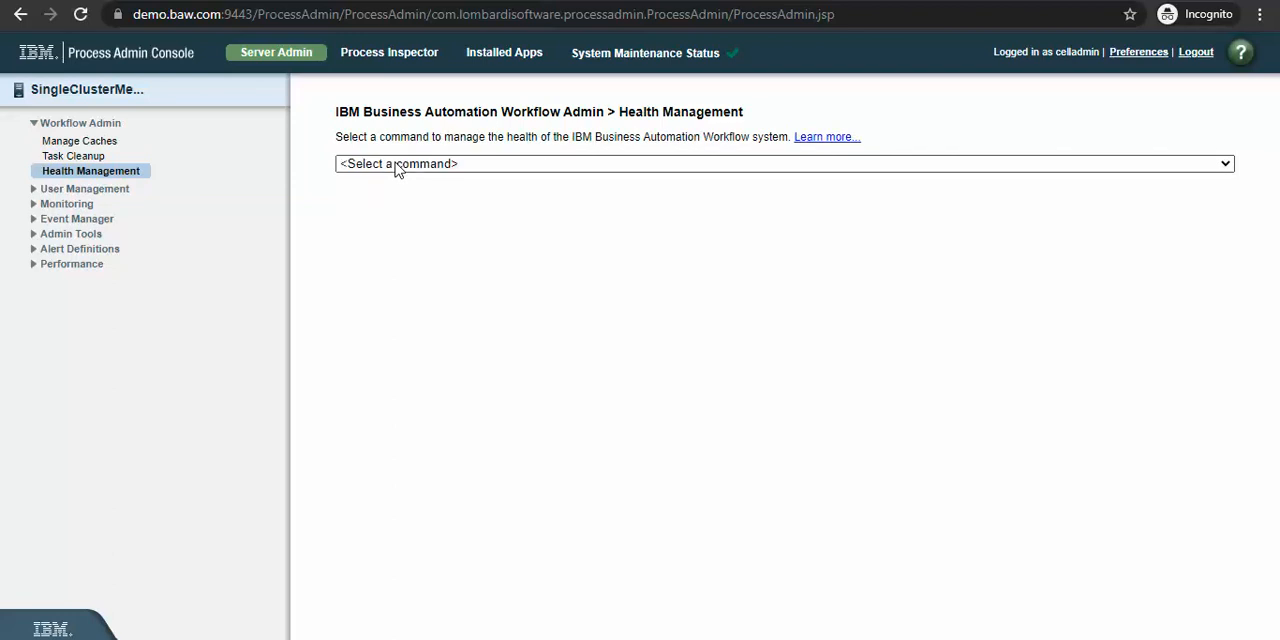
{"action": "left_click", "coordinate": [397, 165]}
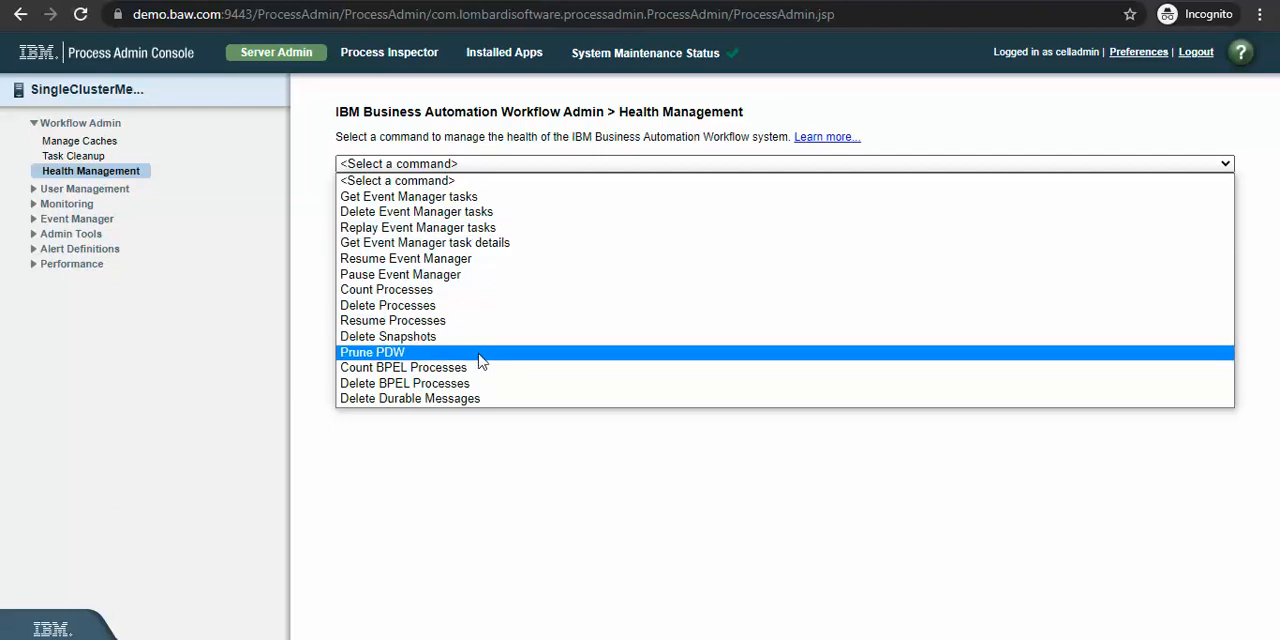
Step: Expand User Management and Monitoring, and examine the Instrumentation page's BPD engine, instance and cache statistics
{"action": "left_click", "coordinate": [33, 189]}
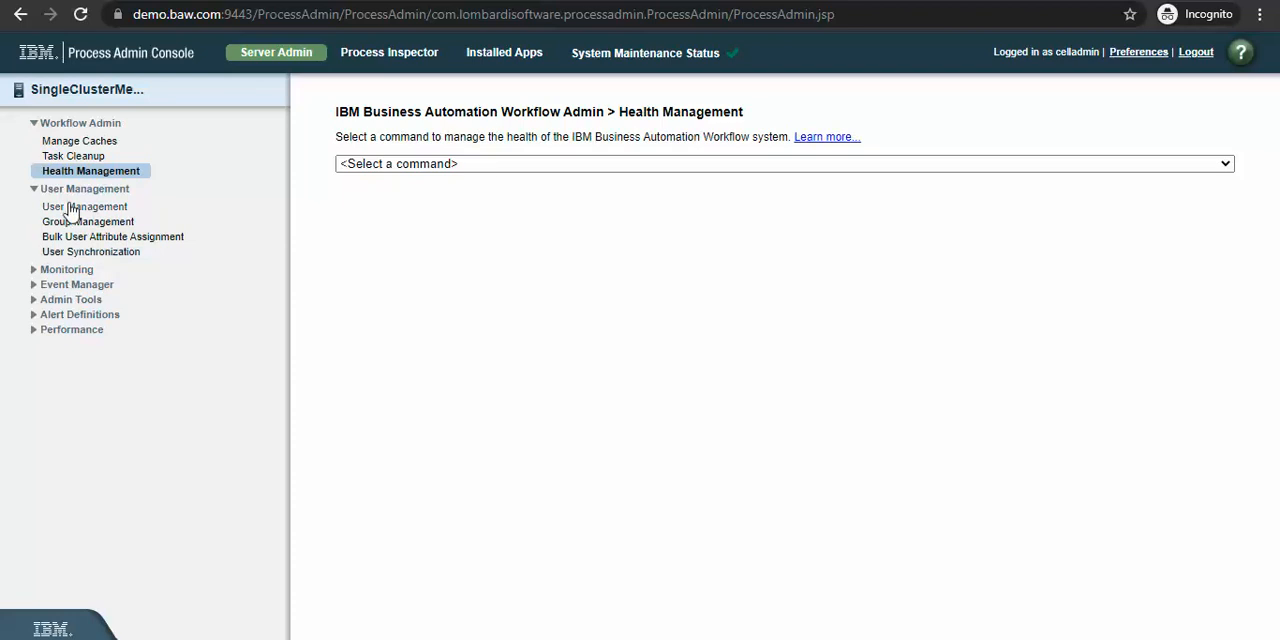
{"action": "left_click", "coordinate": [33, 270]}
{"action": "left_click", "coordinate": [92, 288]}
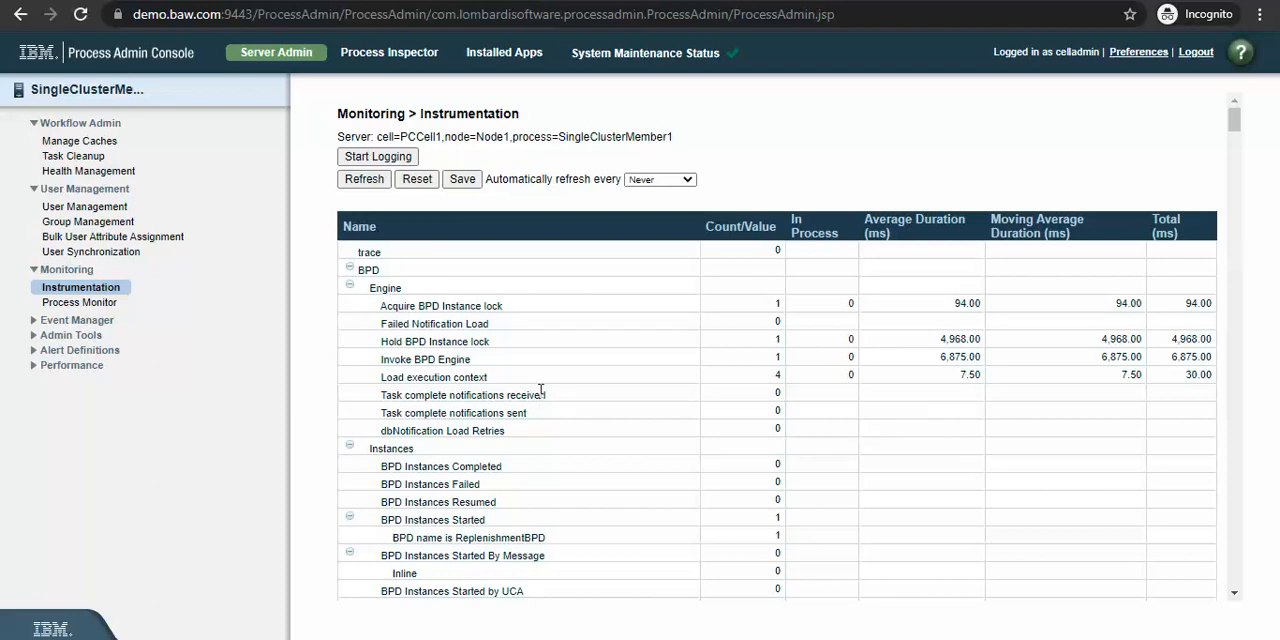
{"action": "scroll", "coordinate": [540, 390], "scroll_direction": "down", "scroll_amount": 3}
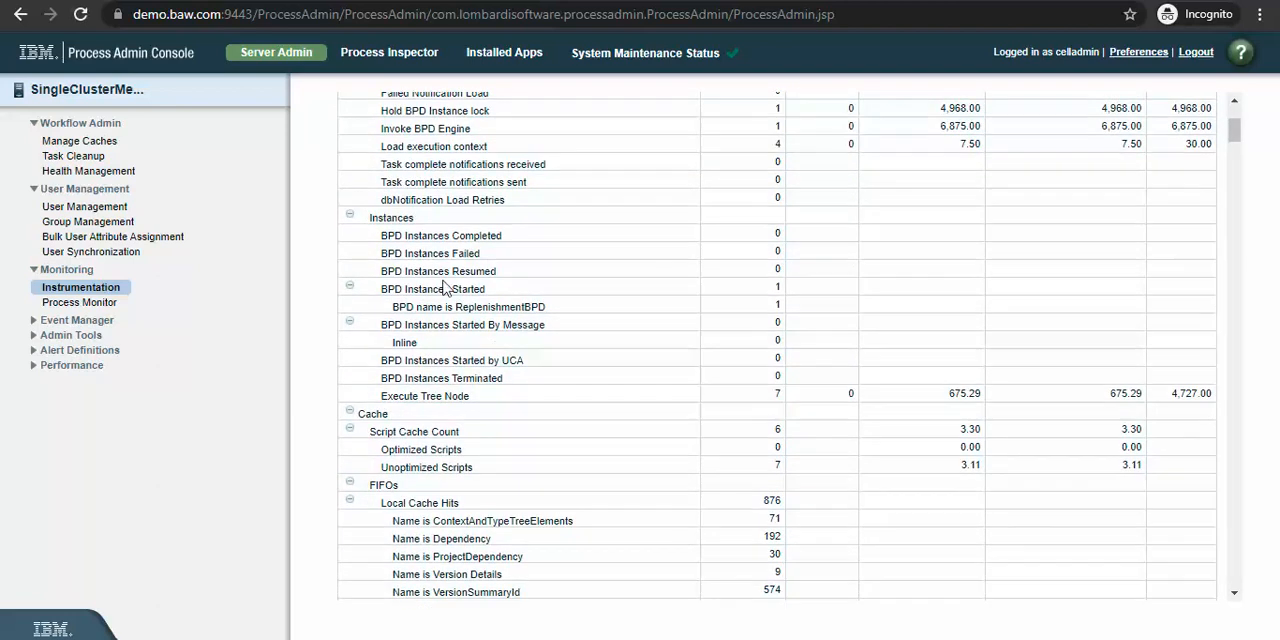
{"action": "left_click_drag", "start_coordinate": [429, 253], "coordinate": [480, 254]}
{"action": "scroll", "coordinate": [481, 377], "scroll_direction": "down", "scroll_amount": 6}
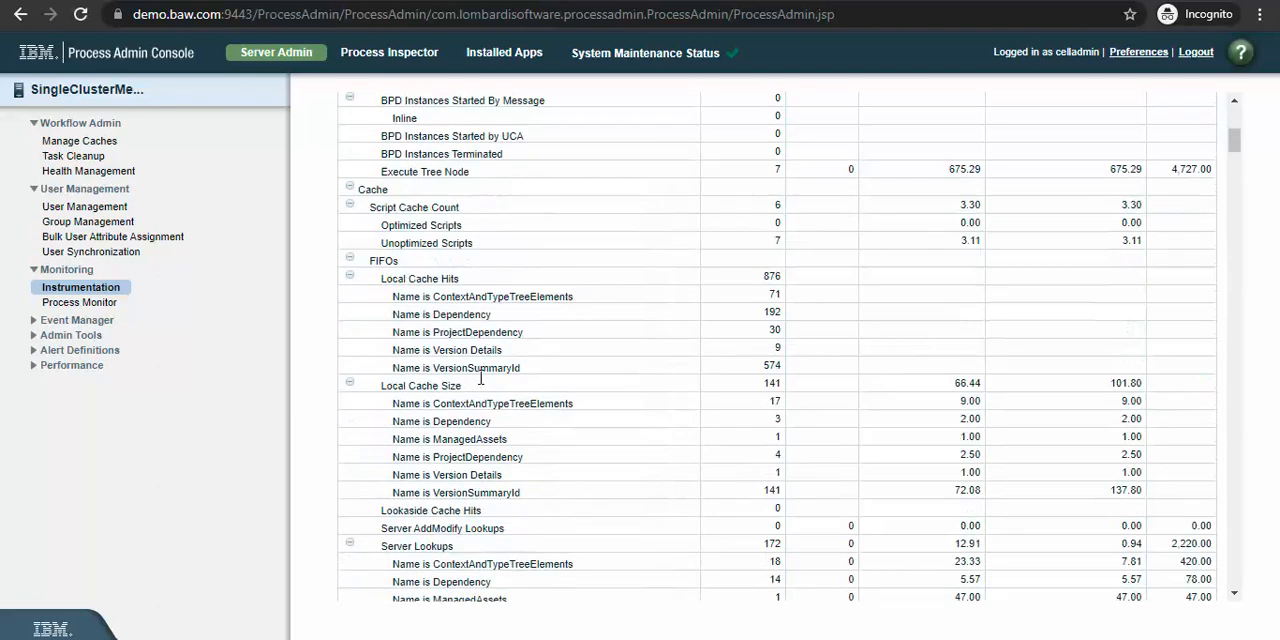
{"action": "scroll", "coordinate": [481, 377], "scroll_direction": "down", "scroll_amount": 5}
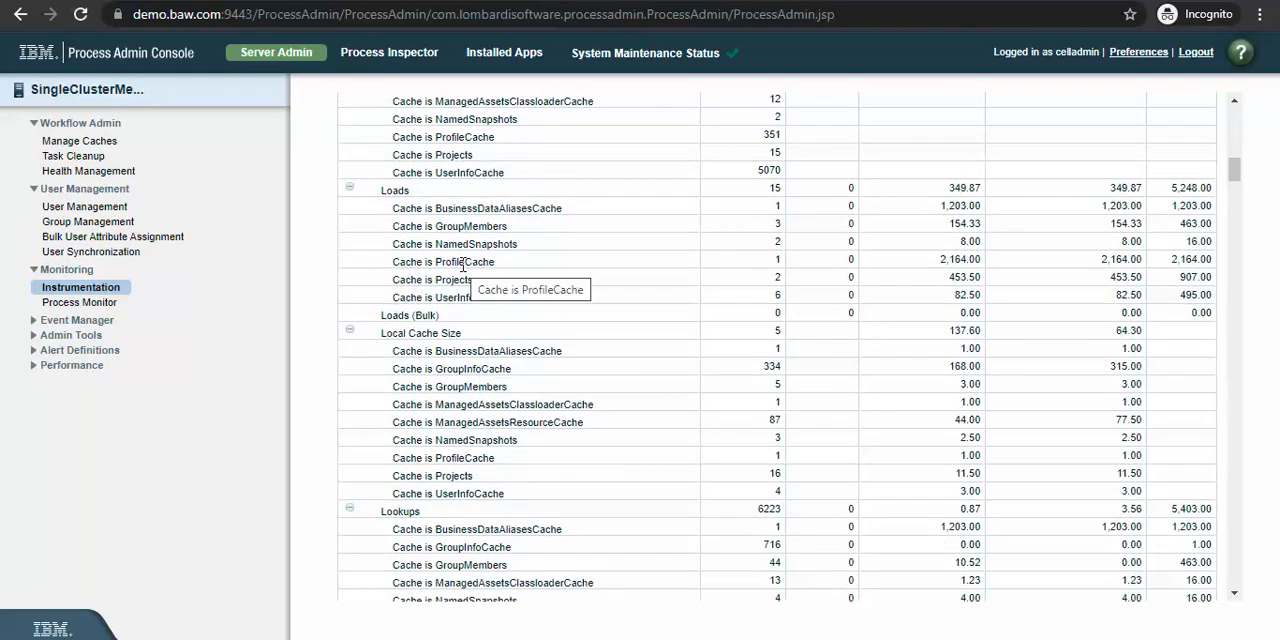
{"action": "scroll", "coordinate": [462, 265], "scroll_direction": "up", "scroll_amount": 11}
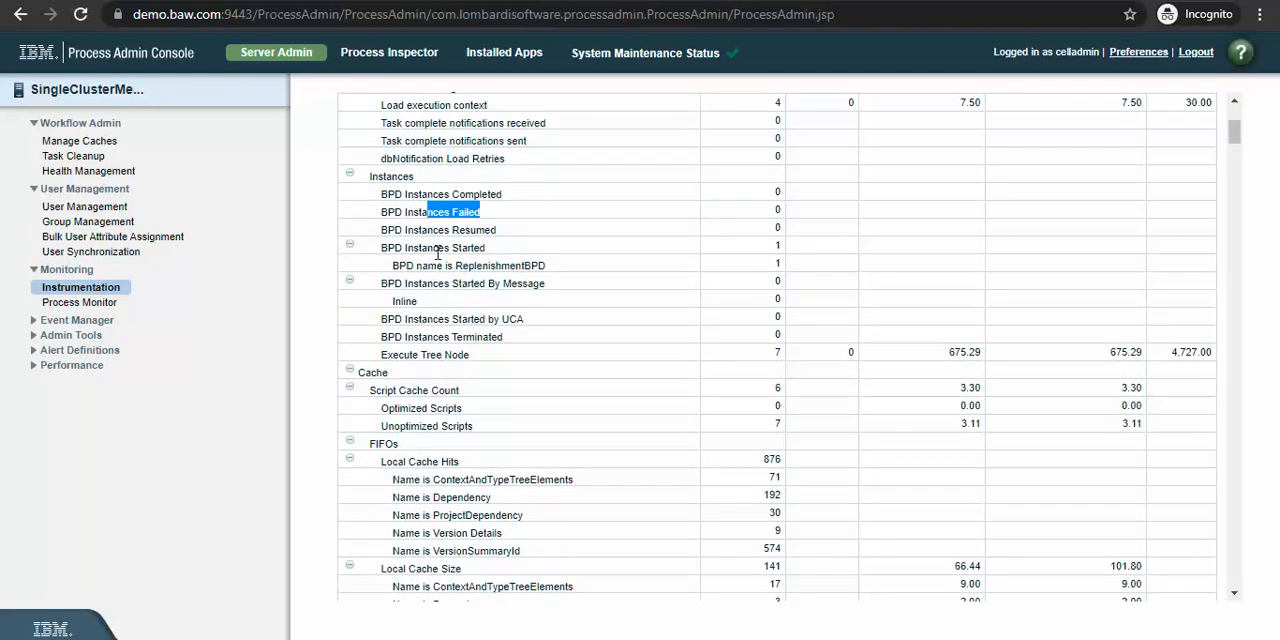
{"action": "left_click", "coordinate": [409, 212]}
{"action": "left_click_drag", "start_coordinate": [433, 212], "coordinate": [482, 227]}
{"action": "scroll", "coordinate": [508, 278], "scroll_direction": "up", "scroll_amount": 4}
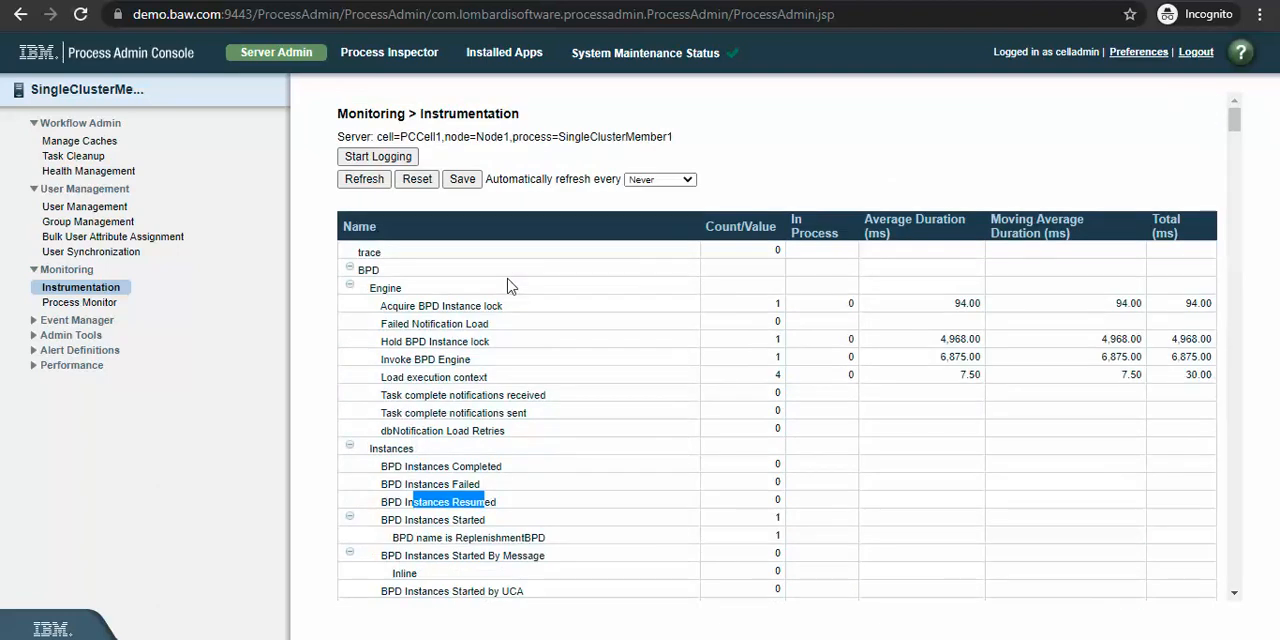
{"action": "scroll", "coordinate": [508, 278], "scroll_direction": "down", "scroll_amount": 1}
{"action": "scroll", "coordinate": [510, 286], "scroll_direction": "up", "scroll_amount": 1}
{"action": "left_click_drag", "start_coordinate": [434, 114], "coordinate": [513, 113]}
Step: View the Process Monitor summary and the Event Manager's Monitor page
{"action": "left_click", "coordinate": [99, 304]}
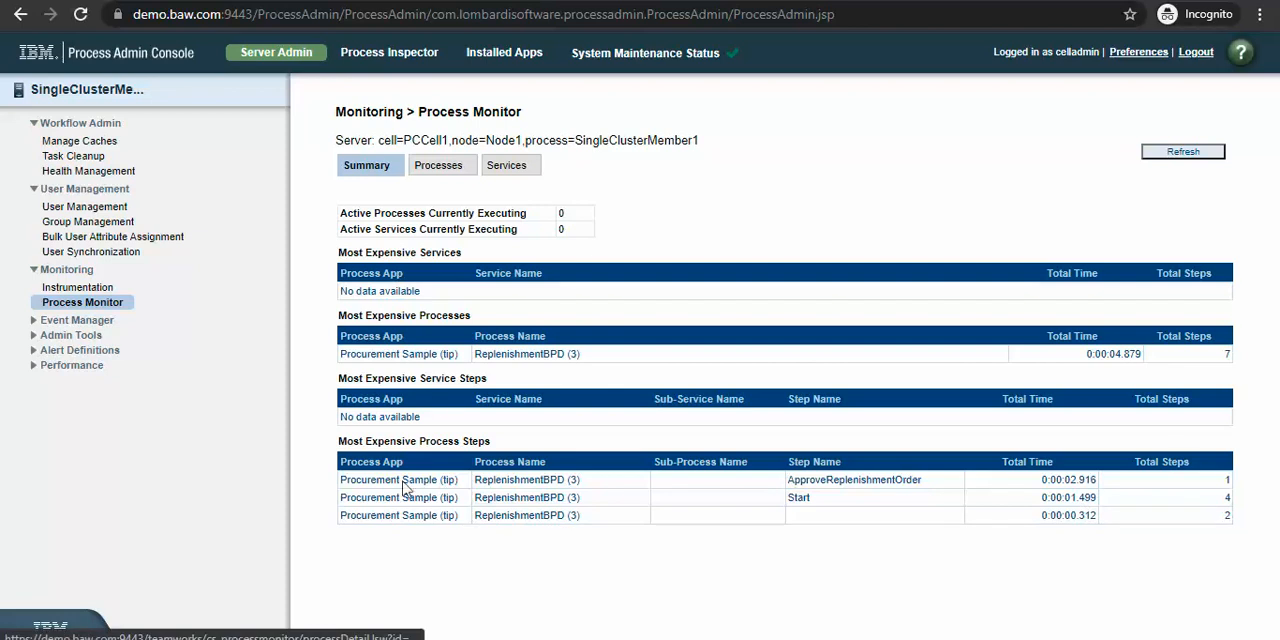
{"action": "left_click", "coordinate": [38, 321]}
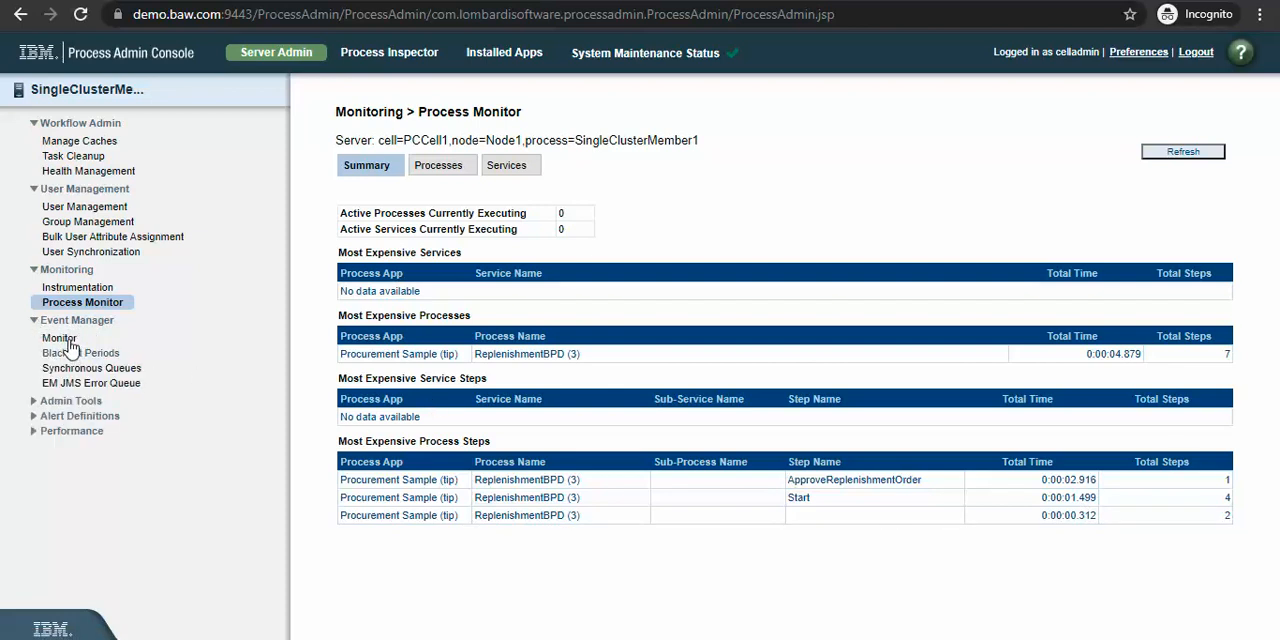
{"action": "left_click", "coordinate": [60, 338]}
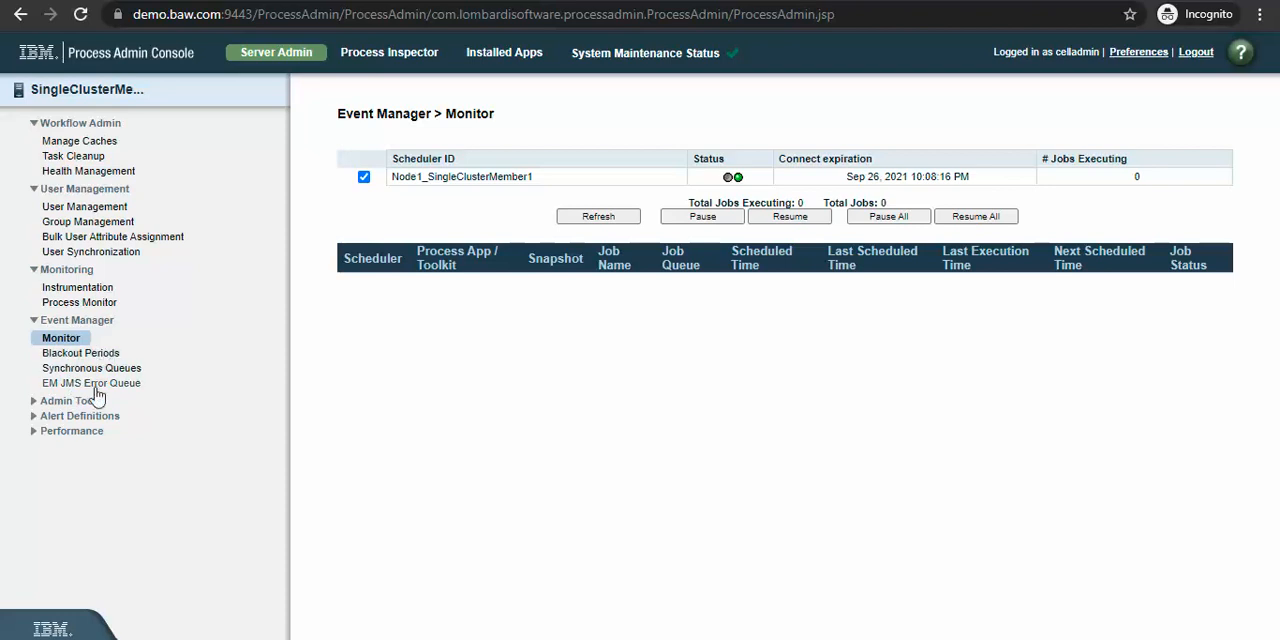
Step: Expand the Admin Tools, Alert Definitions and Performance groups to see their available pages
{"action": "left_click", "coordinate": [40, 401]}
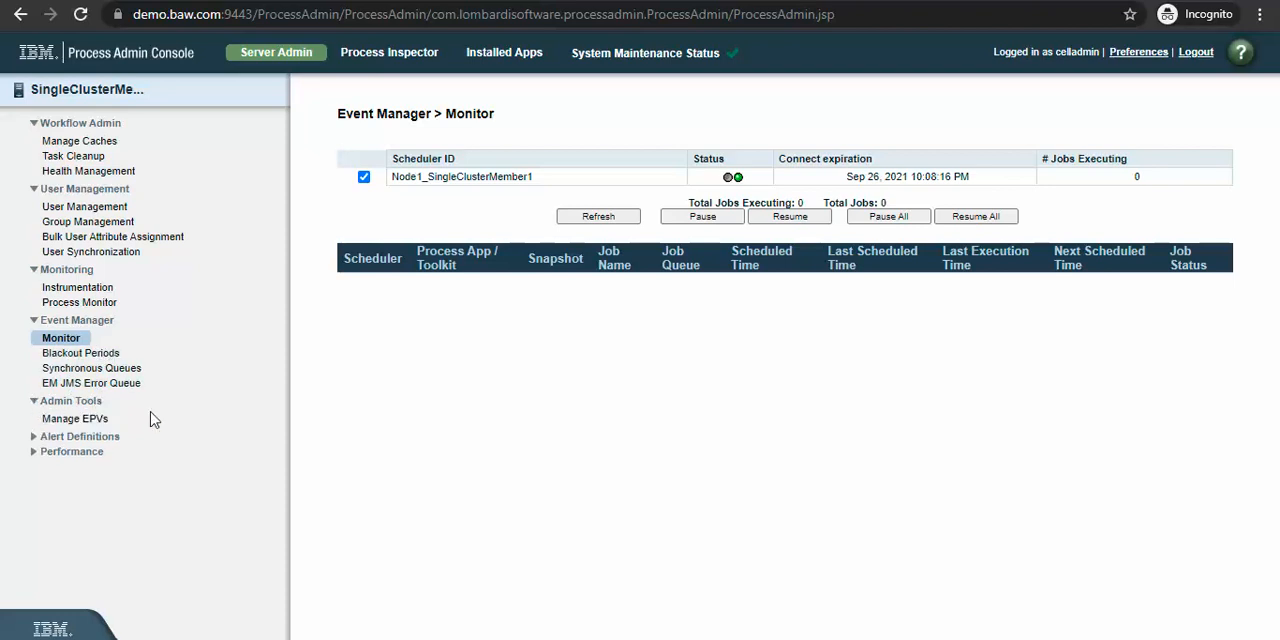
{"action": "left_click", "coordinate": [40, 437]}
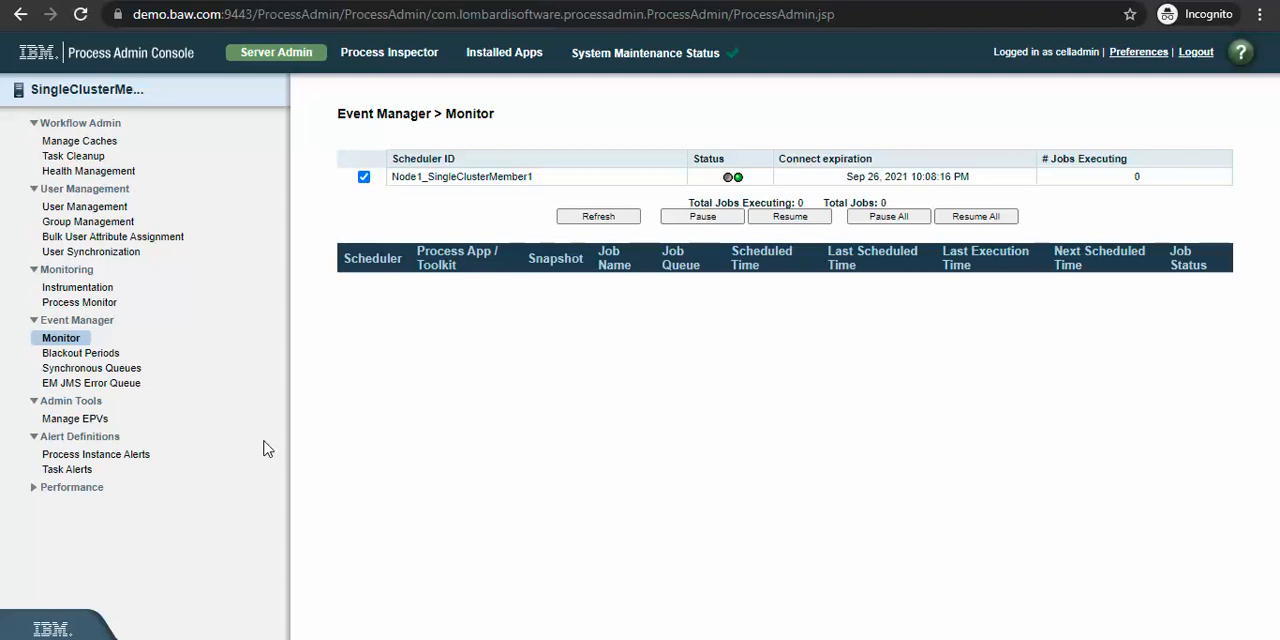
{"action": "left_click", "coordinate": [65, 487]}
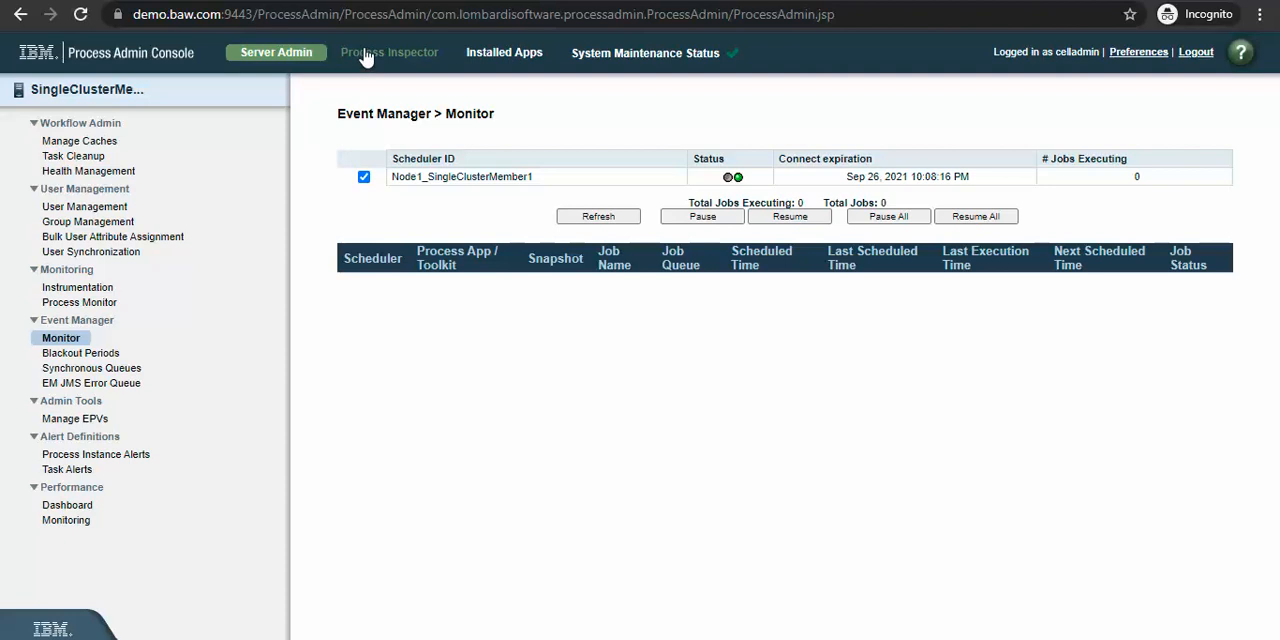
Step: View the Installed Apps page, and examine the counts and allowed maximums for snapshots and other artifacts in System Maintenance Status
{"action": "left_click", "coordinate": [526, 55]}
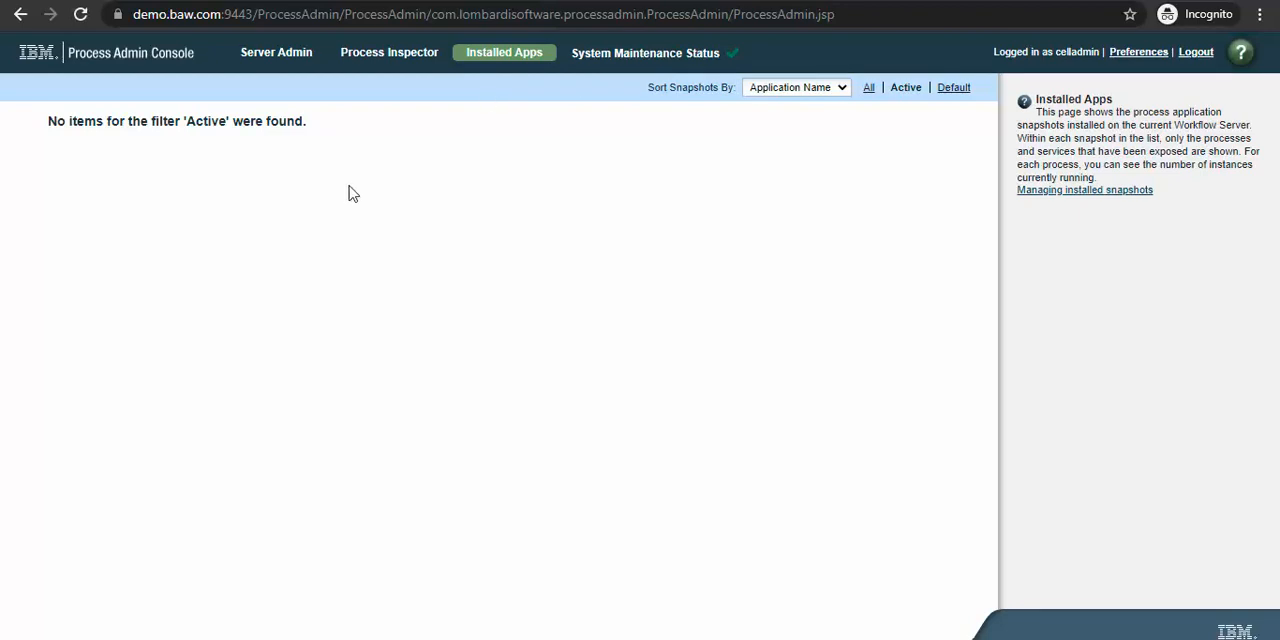
{"action": "left_click", "coordinate": [631, 58]}
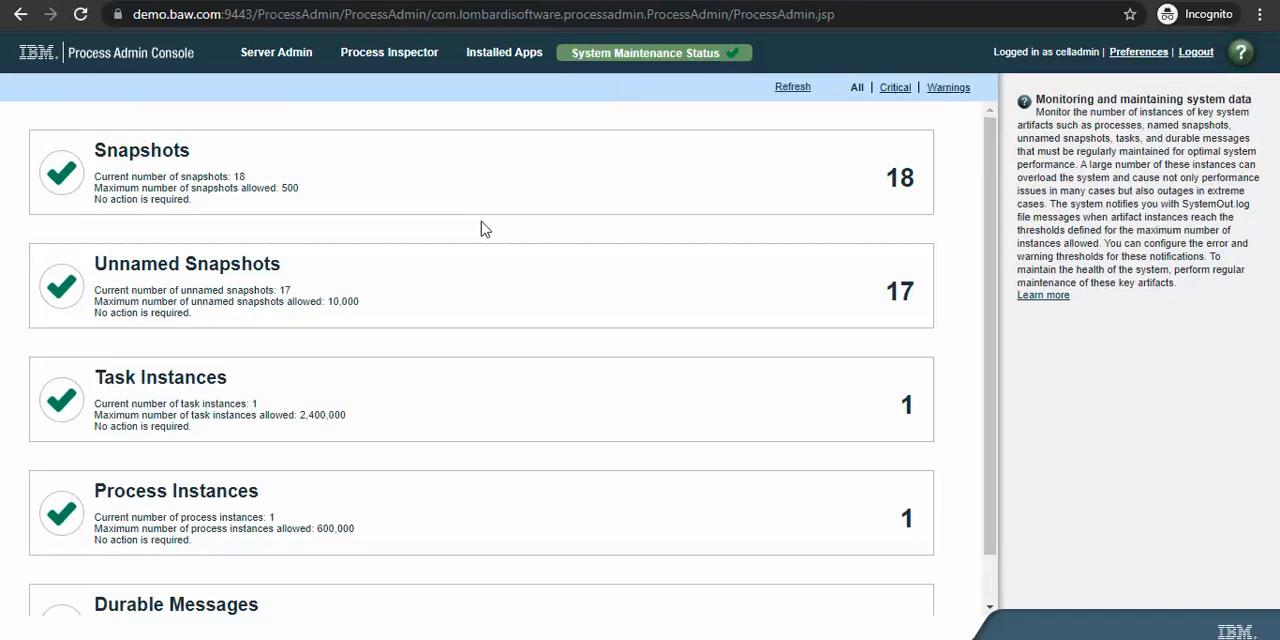
{"action": "scroll", "coordinate": [419, 406], "scroll_direction": "down", "scroll_amount": 1}
{"action": "scroll", "coordinate": [419, 406], "scroll_direction": "up", "scroll_amount": 1}
{"action": "left_click_drag", "start_coordinate": [106, 152], "coordinate": [182, 152]}
{"action": "left_click", "coordinate": [268, 162]}
{"action": "left_click_drag", "start_coordinate": [181, 189], "coordinate": [317, 190]}
{"action": "triple_click", "coordinate": [294, 188]}
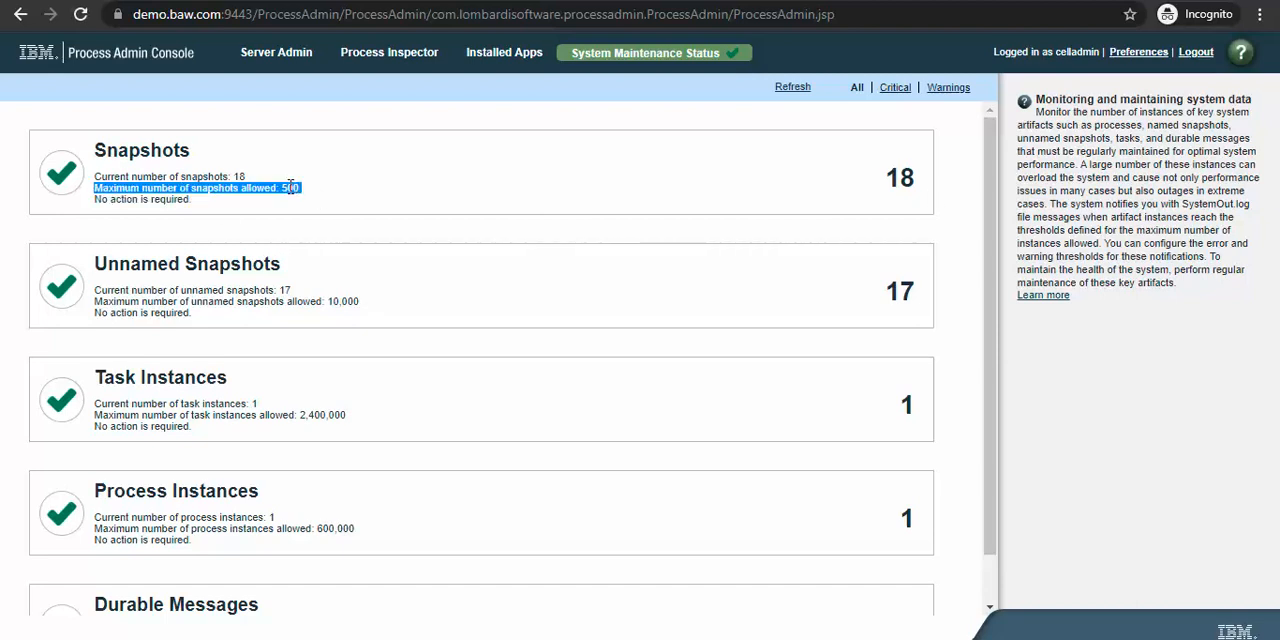
{"action": "left_click", "coordinate": [290, 187]}
{"action": "double_click", "coordinate": [290, 187]}
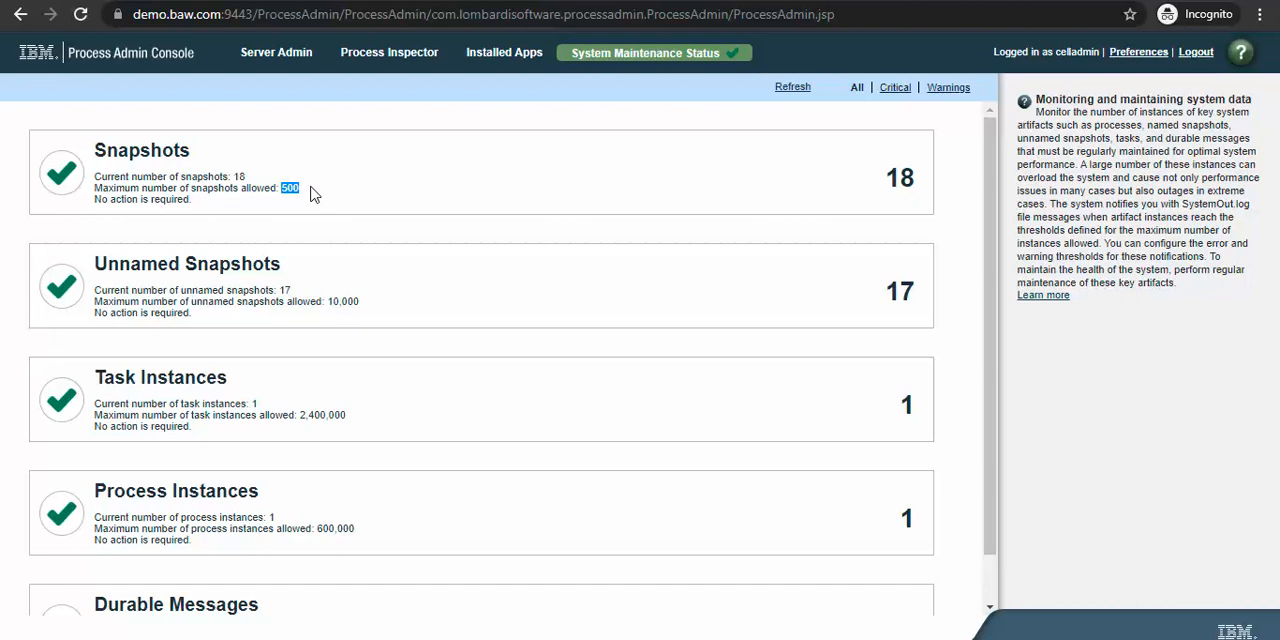
{"action": "left_click", "coordinate": [303, 198]}
{"action": "double_click", "coordinate": [290, 187]}
{"action": "scroll", "coordinate": [314, 252], "scroll_direction": "down", "scroll_amount": 1}
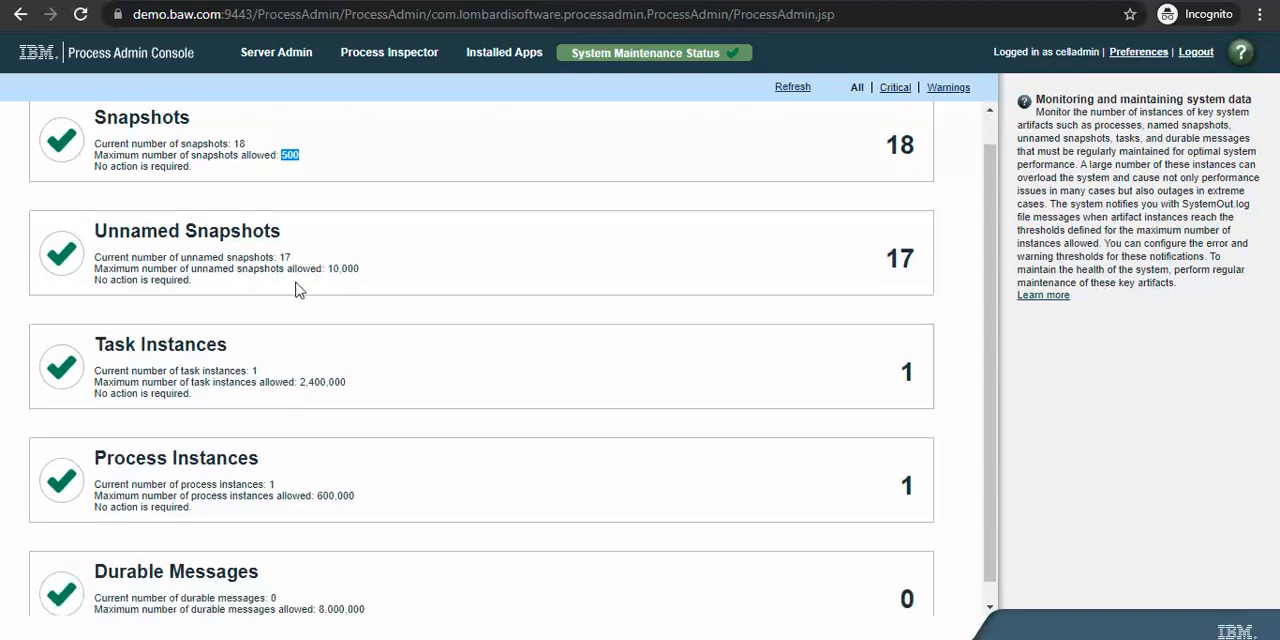
{"action": "left_click_drag", "start_coordinate": [130, 231], "coordinate": [266, 225]}
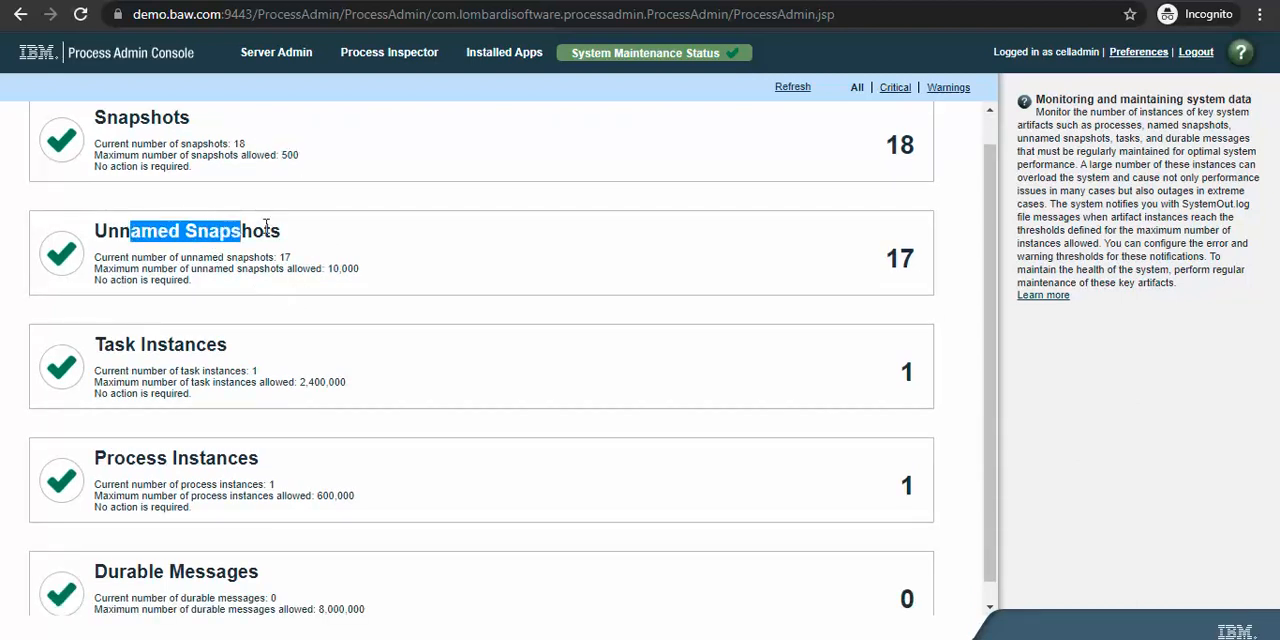
Step: Examine the maximum numbers allowed for unnamed snapshots, task instances, process instances and durable messages
{"action": "left_click", "coordinate": [449, 209]}
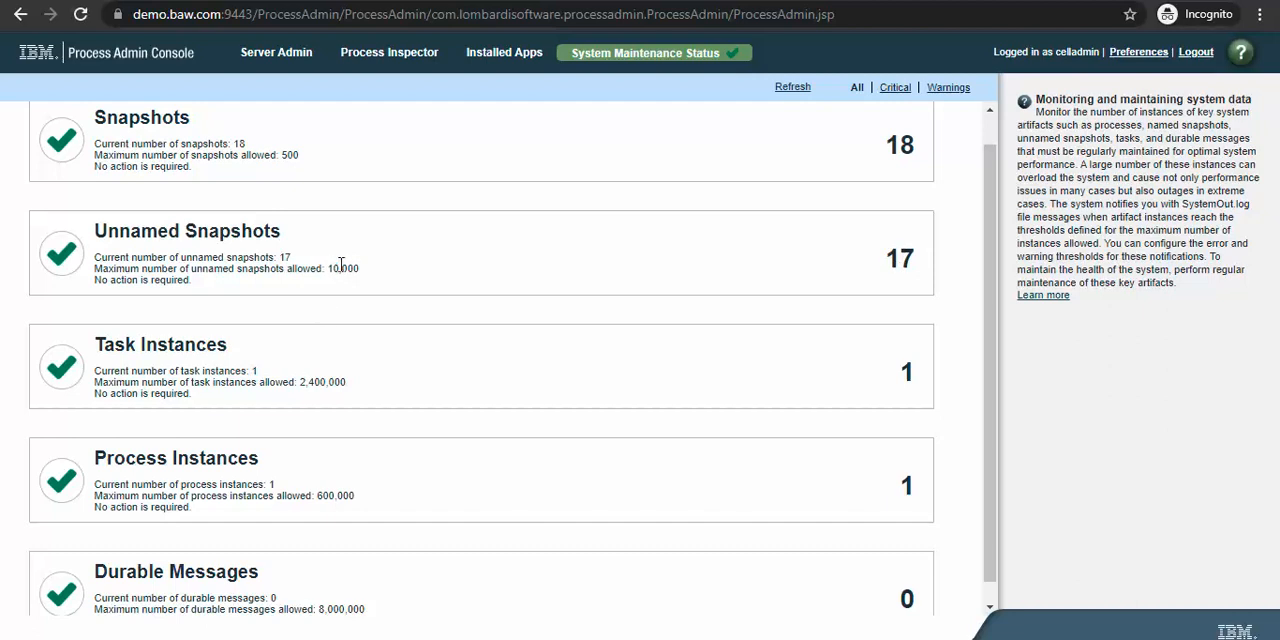
{"action": "left_click_drag", "start_coordinate": [341, 267], "coordinate": [363, 276]}
{"action": "left_click", "coordinate": [384, 299]}
{"action": "scroll", "coordinate": [405, 364], "scroll_direction": "down", "scroll_amount": 1}
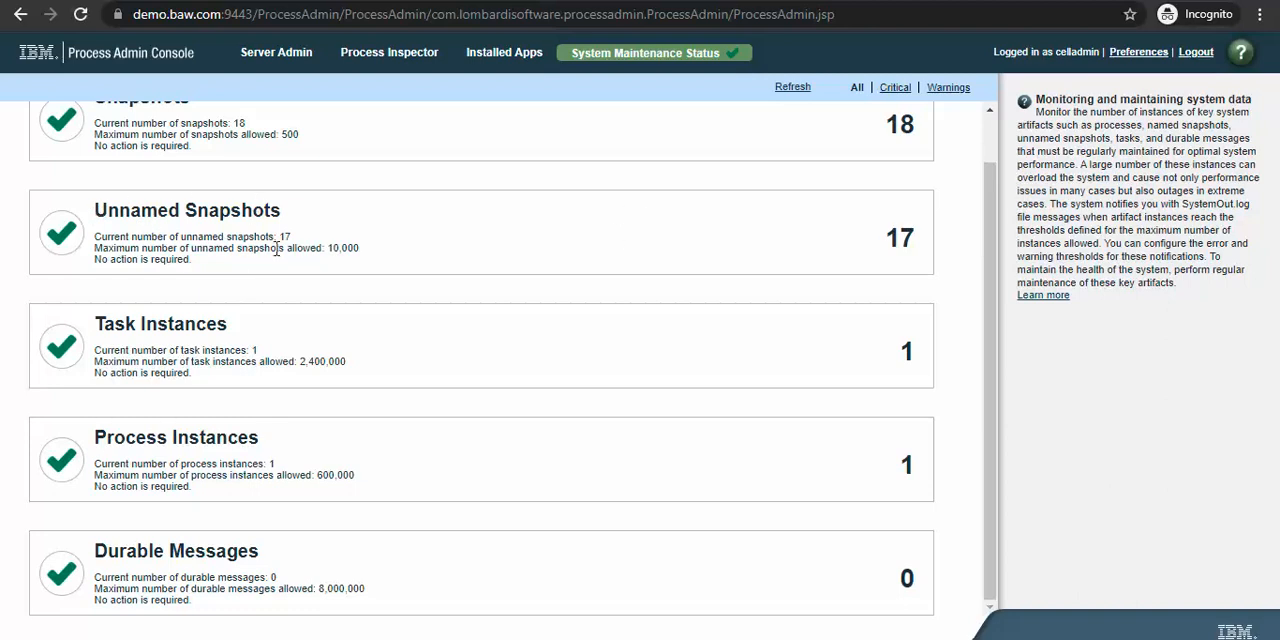
{"action": "left_click_drag", "start_coordinate": [328, 247], "coordinate": [359, 246]}
{"action": "left_click", "coordinate": [359, 245]}
{"action": "left_click_drag", "start_coordinate": [328, 247], "coordinate": [357, 247]}
{"action": "left_click", "coordinate": [358, 247]}
{"action": "left_click_drag", "start_coordinate": [100, 324], "coordinate": [203, 320]}
{"action": "left_click", "coordinate": [203, 320]}
{"action": "left_click_drag", "start_coordinate": [302, 361], "coordinate": [374, 450]}
{"action": "left_click", "coordinate": [326, 469]}
{"action": "left_click_drag", "start_coordinate": [212, 589], "coordinate": [374, 600]}
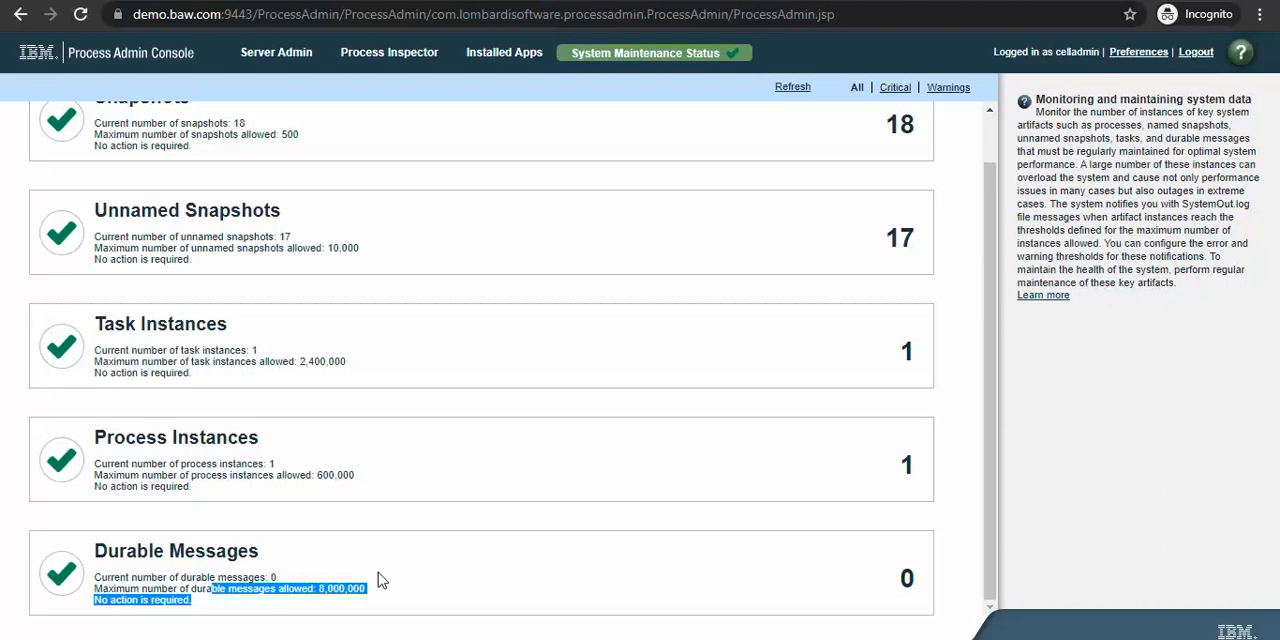
{"action": "scroll", "coordinate": [378, 572], "scroll_direction": "up", "scroll_amount": 1}
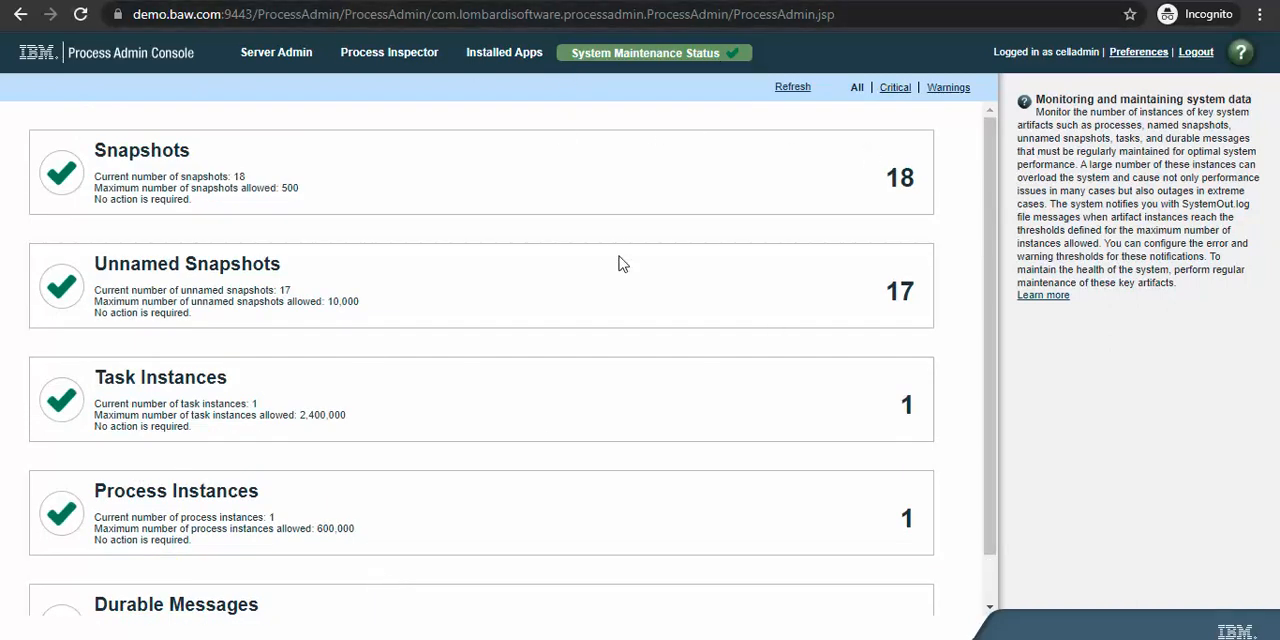
Step: Open Process Portal's Work dashboard in a separate browser tab
{"action": "left_click", "coordinate": [871, 10]}
{"action": "type", "text": "https://demo.baw.com:9443/ProcessPortal"}
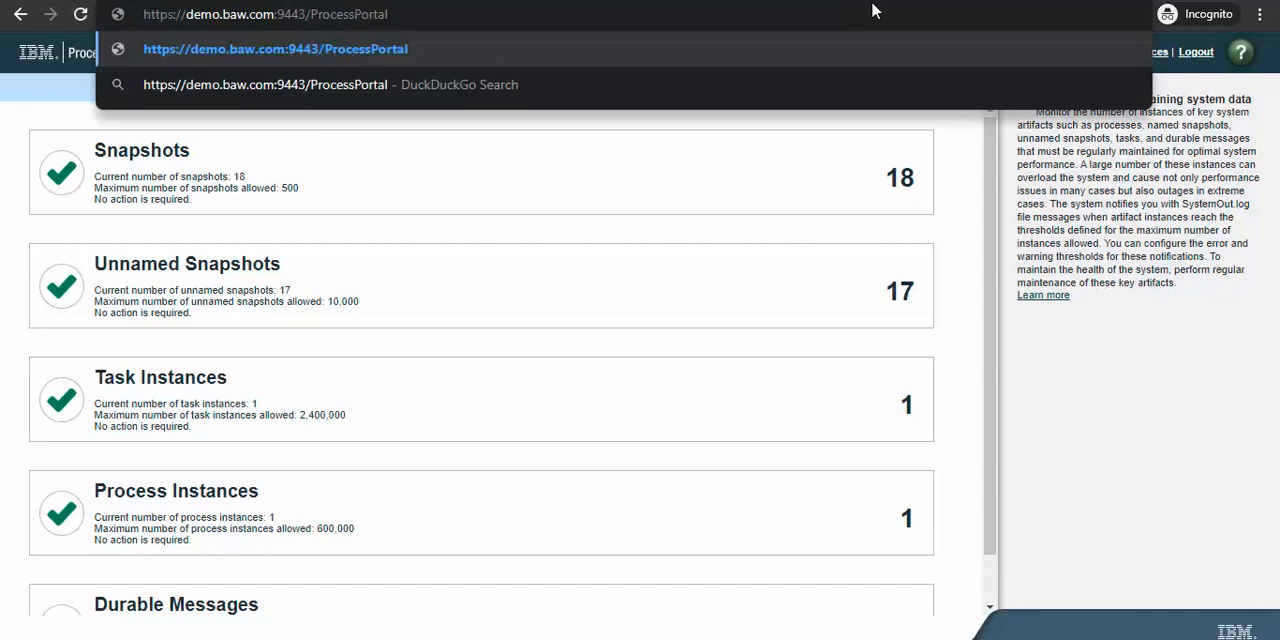
{"action": "key", "text": "Return"}
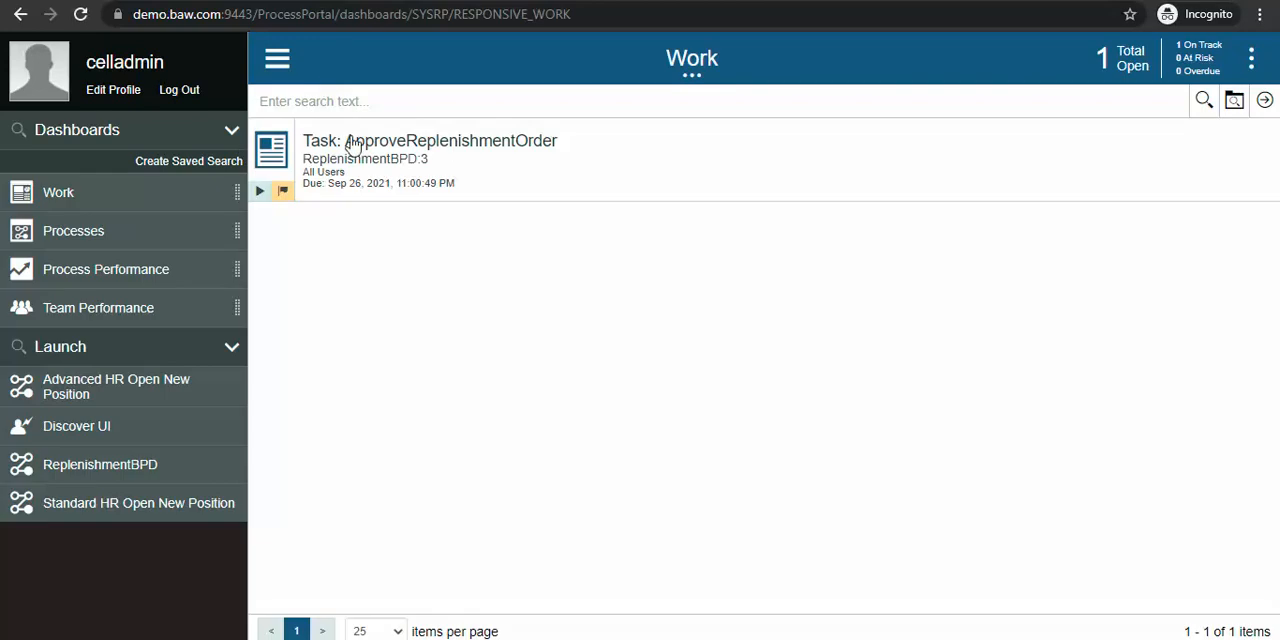
Step: Claim the ApproveReplenishmentOrder task of ReplenishmentBPD:3 and close its form without filling it in
{"action": "left_click", "coordinate": [410, 146]}
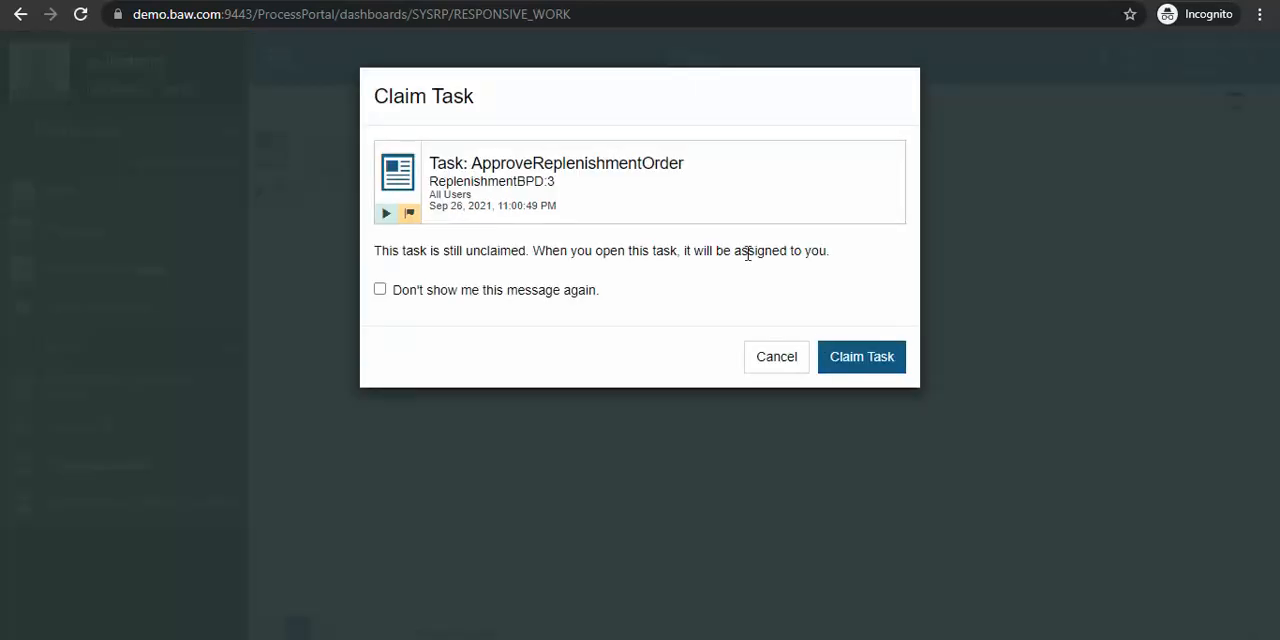
{"action": "left_click", "coordinate": [866, 362]}
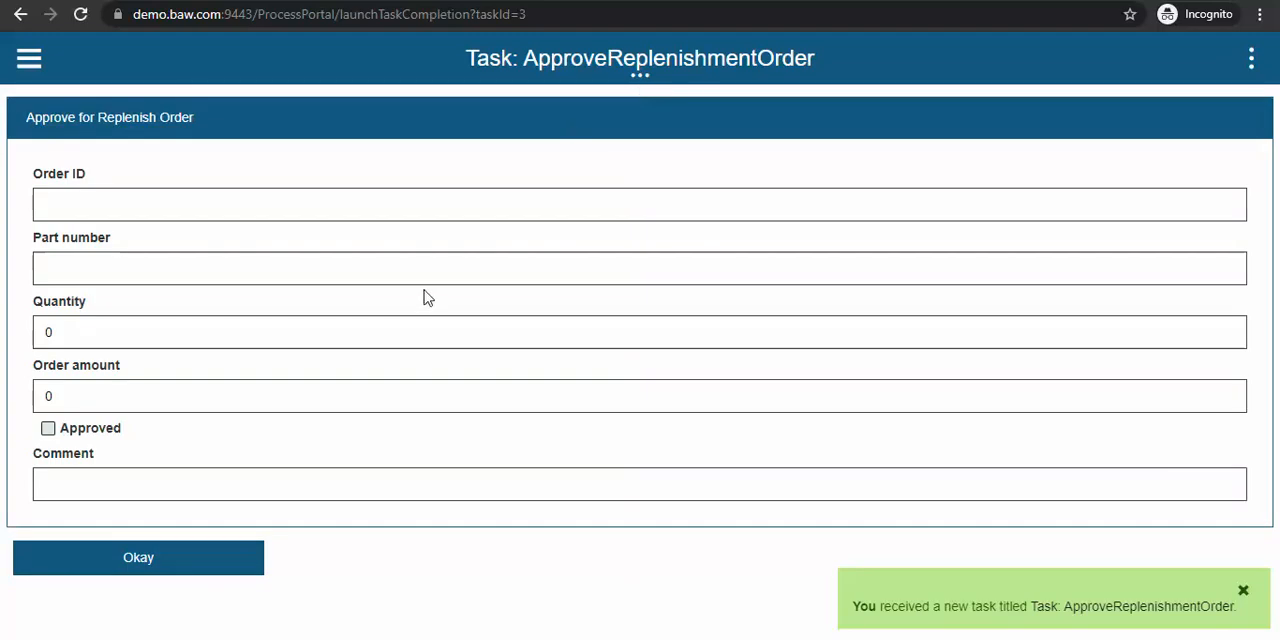
{"action": "left_click", "coordinate": [641, 76]}
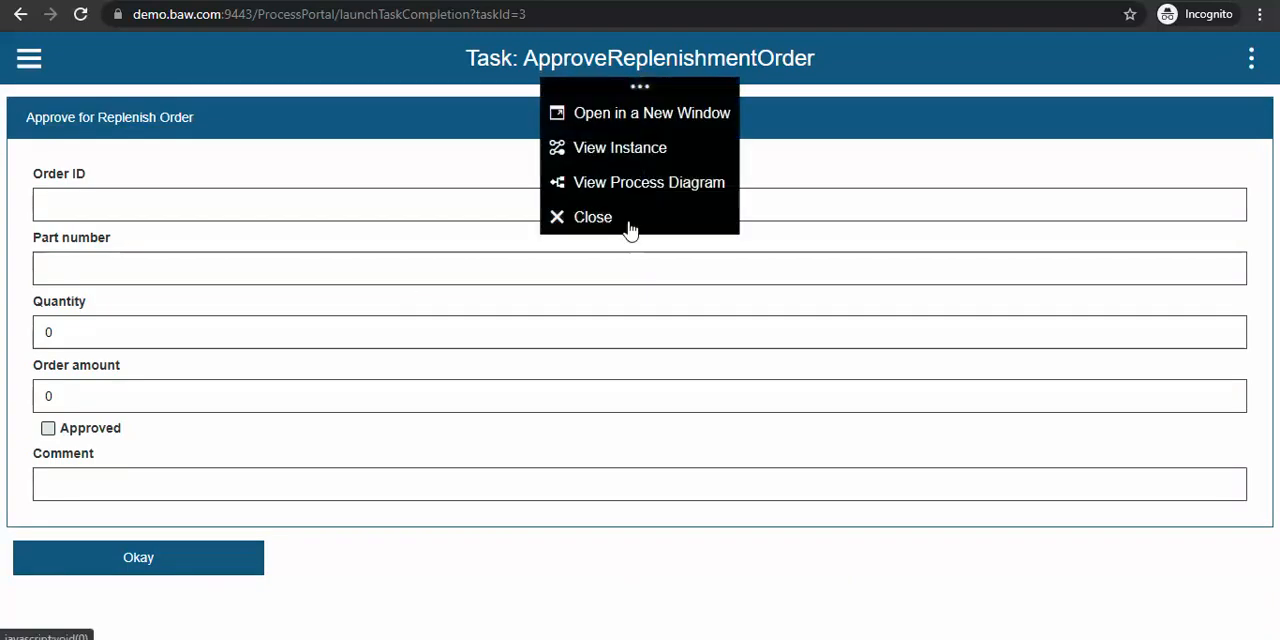
{"action": "left_click", "coordinate": [596, 229]}
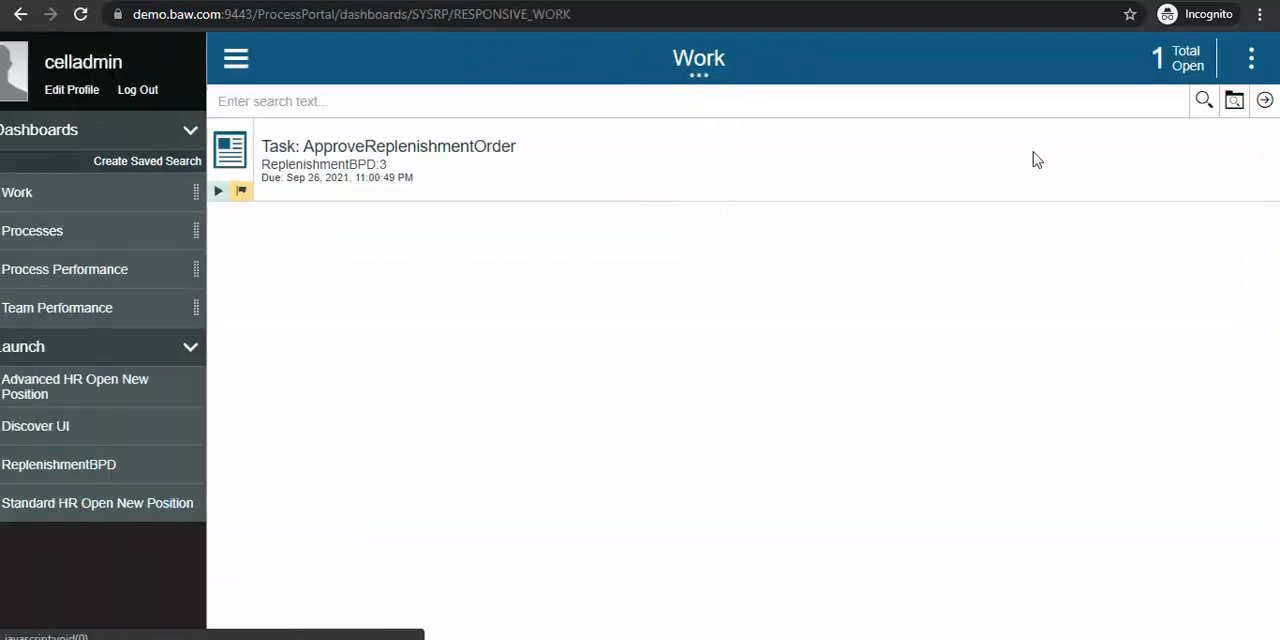
Step: View the Following and Mentions sections beside the task list and hide them again
{"action": "left_click", "coordinate": [1250, 57]}
{"action": "left_click", "coordinate": [1003, 58]}
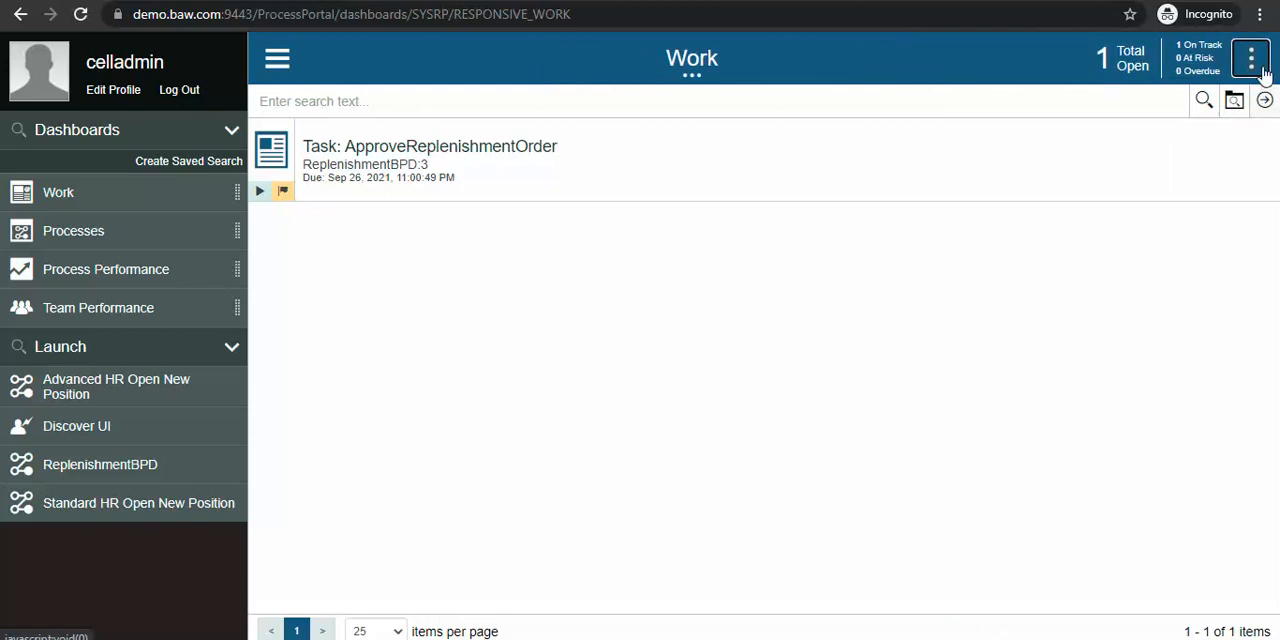
{"action": "left_click", "coordinate": [1251, 60]}
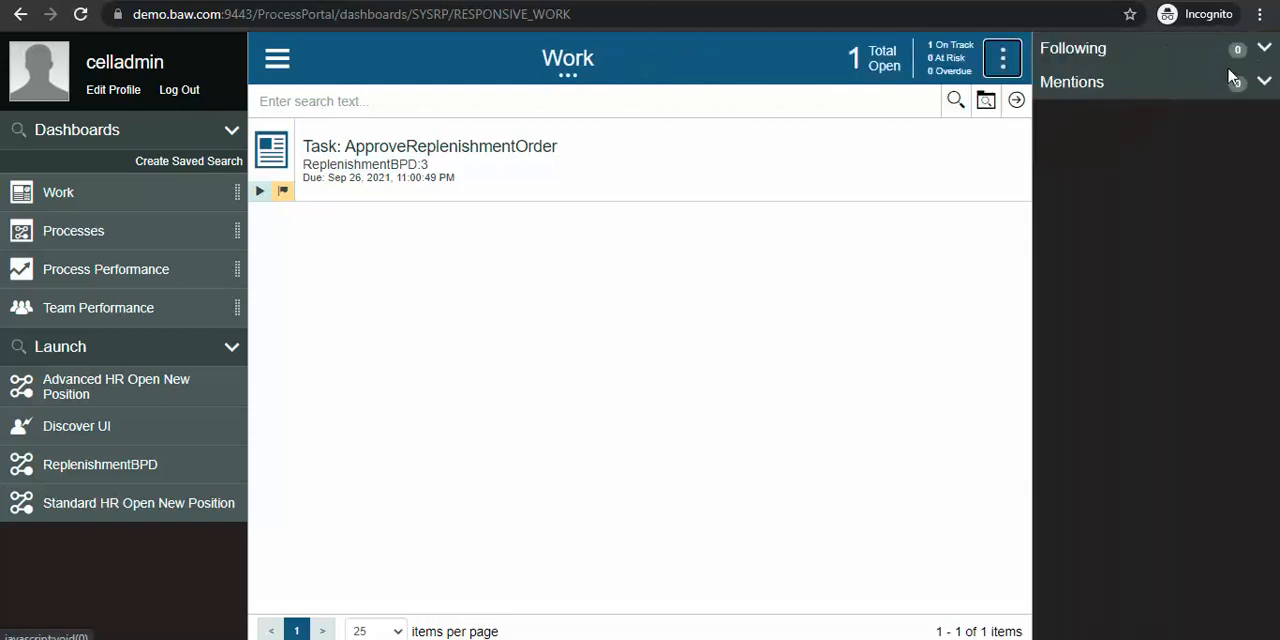
{"action": "left_click", "coordinate": [1005, 60]}
Step: Review the profile's contact fields, portal preferences and notification options, and close the profile without saving
{"action": "left_click", "coordinate": [100, 91]}
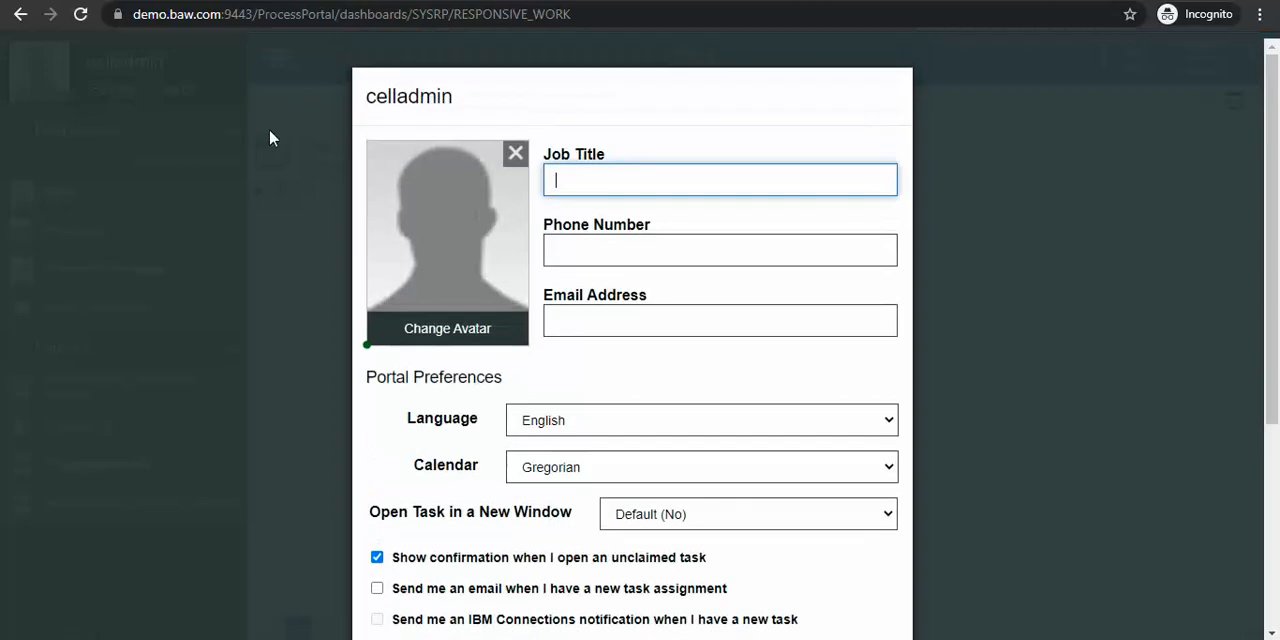
{"action": "scroll", "coordinate": [490, 420], "scroll_direction": "down", "scroll_amount": 3}
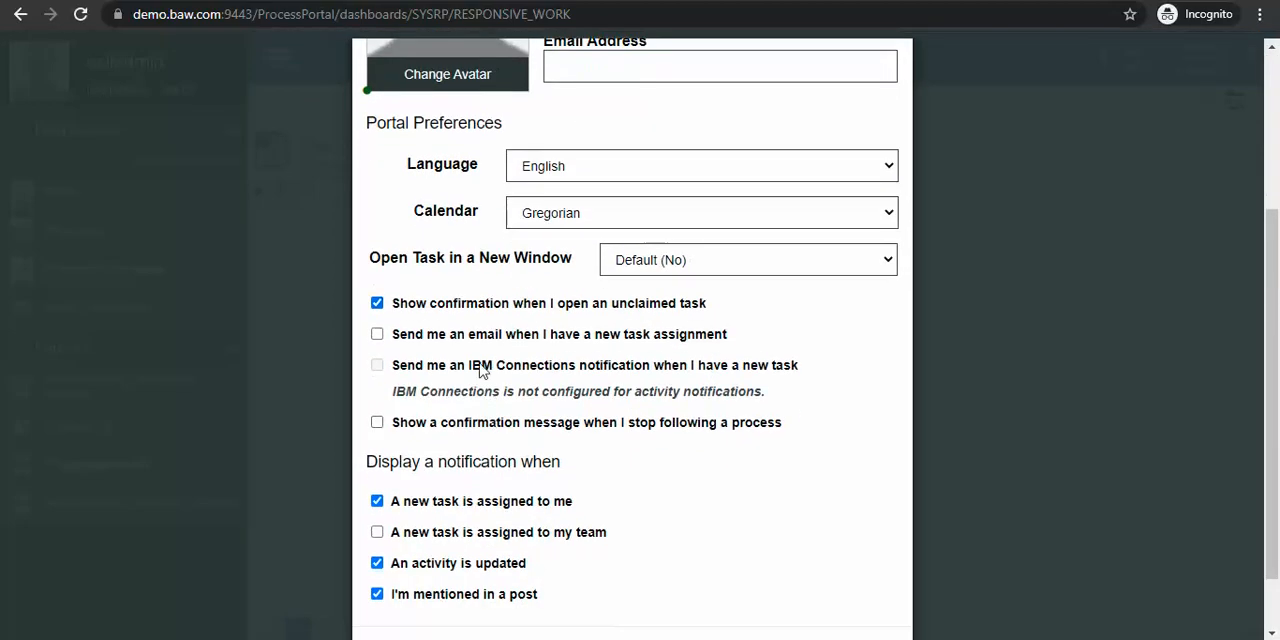
{"action": "scroll", "coordinate": [478, 342], "scroll_direction": "down", "scroll_amount": 1}
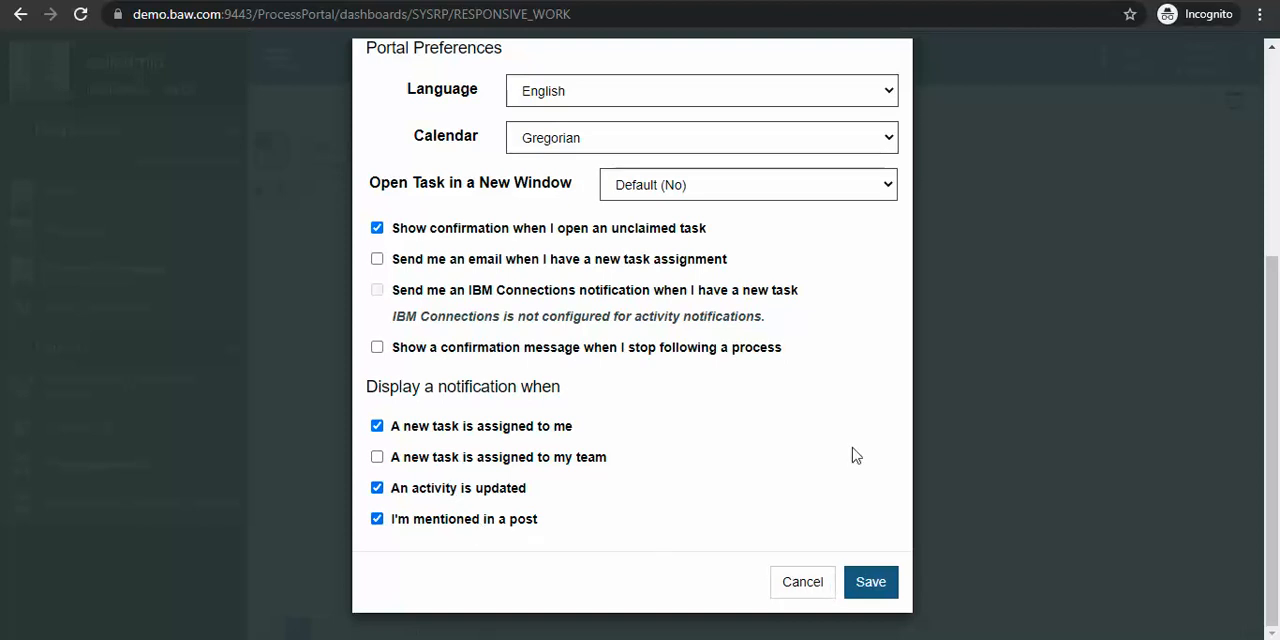
{"action": "scroll", "coordinate": [771, 260], "scroll_direction": "up", "scroll_amount": 3}
{"action": "scroll", "coordinate": [707, 428], "scroll_direction": "down", "scroll_amount": 5}
{"action": "left_click", "coordinate": [800, 594]}
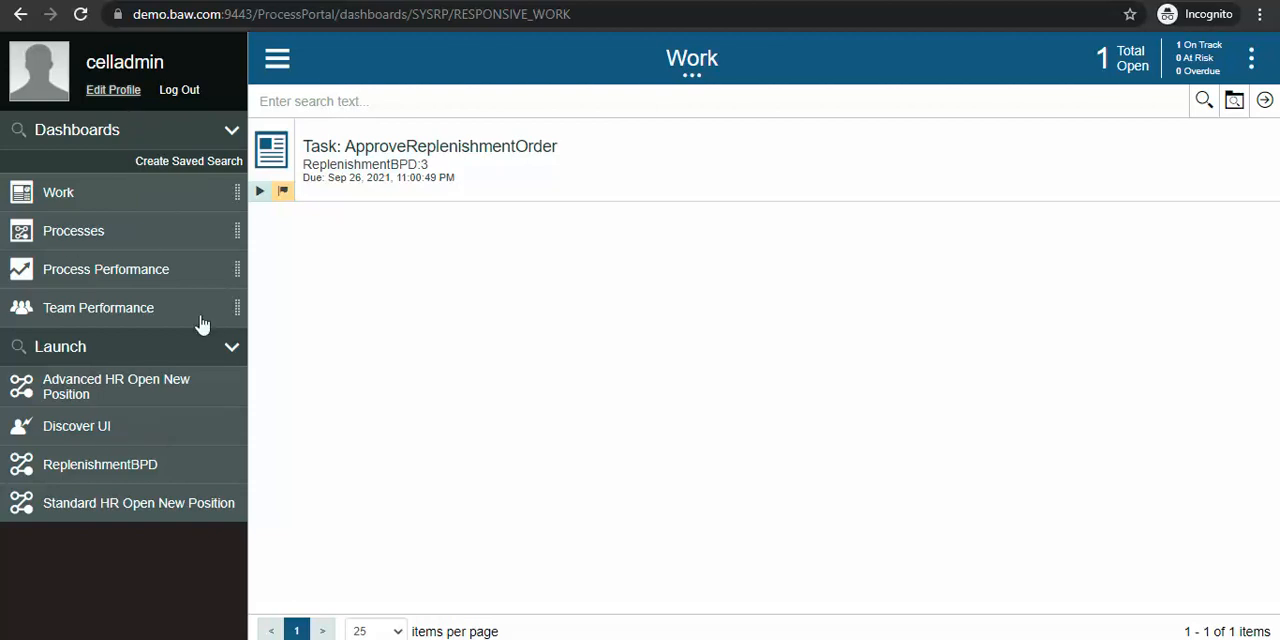
Step: Launch a new instance of the ReplenishmentBPD process from Process Portal
{"action": "left_click", "coordinate": [113, 474]}
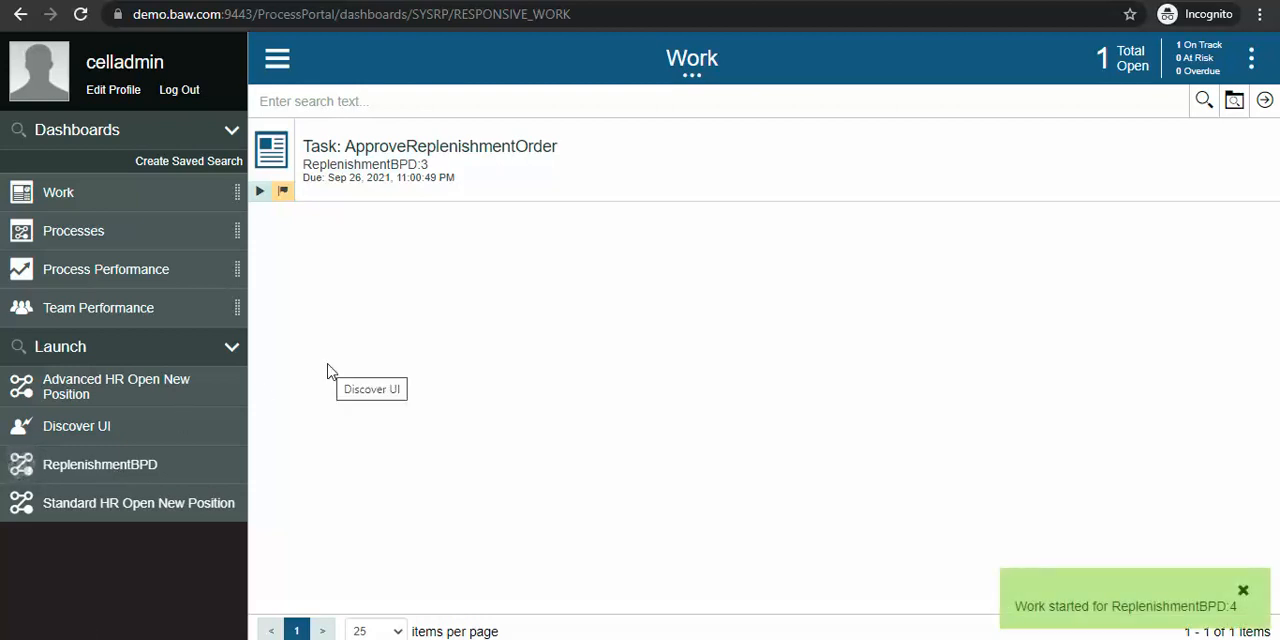